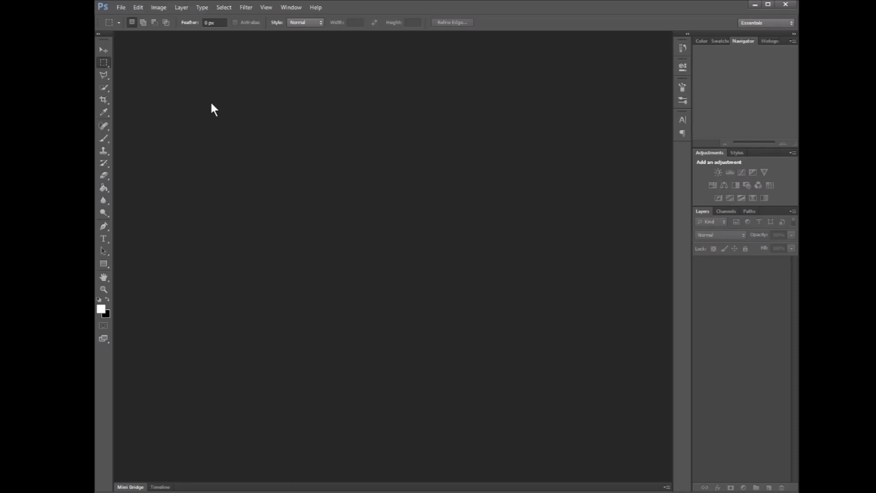
Open the Scenery.jpg image from the Challenge Lesson 6 folder.
{"action": "left_click", "coordinate": [121, 7]}
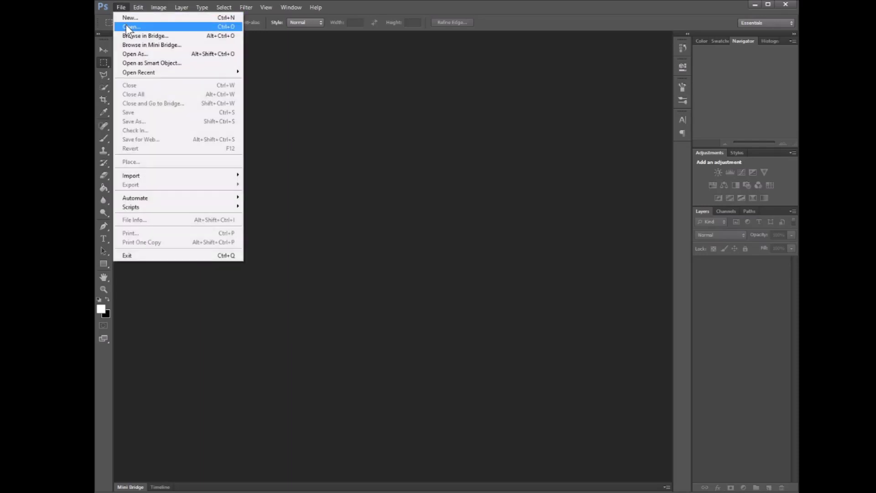
{"action": "left_click", "coordinate": [127, 27]}
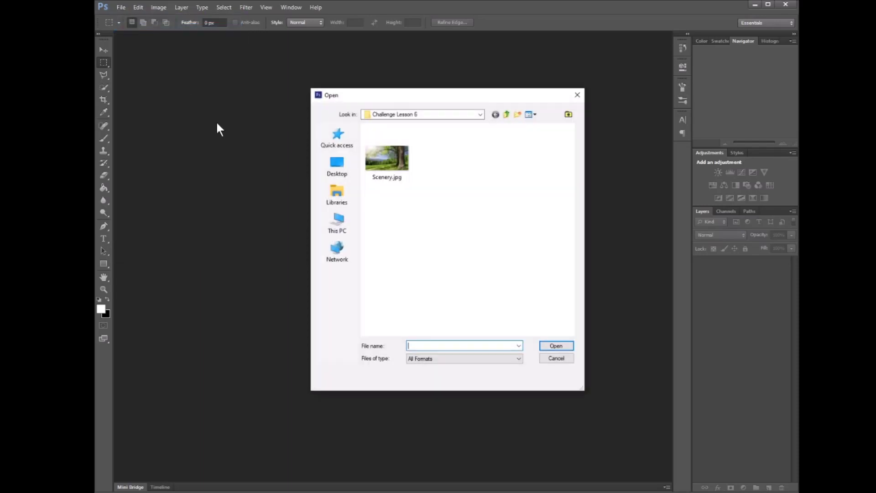
{"action": "left_click", "coordinate": [390, 160]}
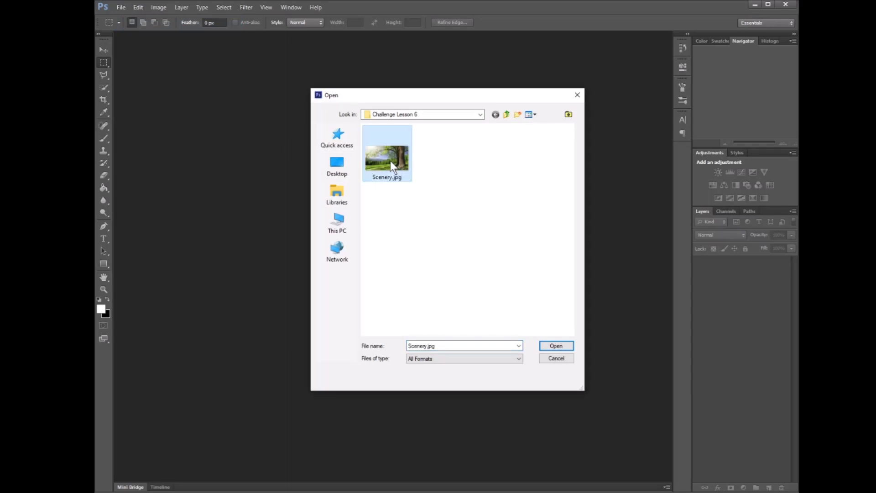
{"action": "left_click", "coordinate": [565, 347]}
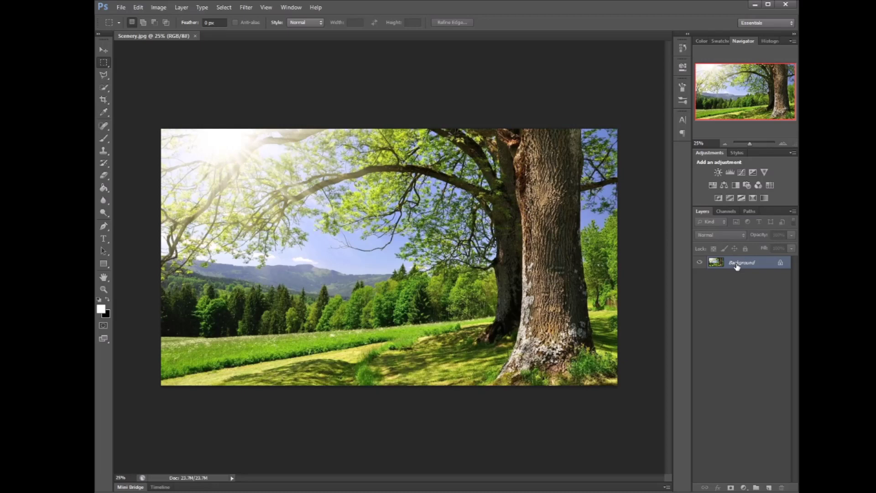
Duplicate the Background layer and hide the original Background layer.
{"action": "left_click_drag", "start_coordinate": [738, 267], "coordinate": [769, 488]}
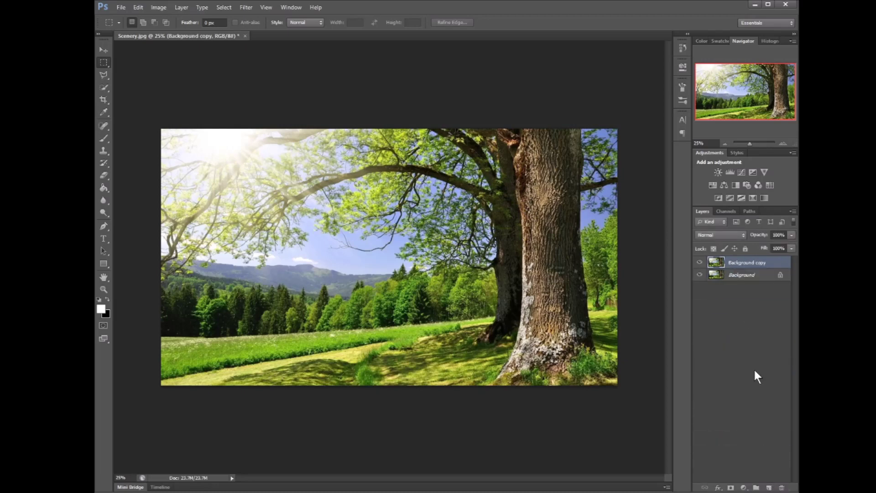
{"action": "left_click", "coordinate": [700, 275]}
{"action": "left_click", "coordinate": [246, 7]}
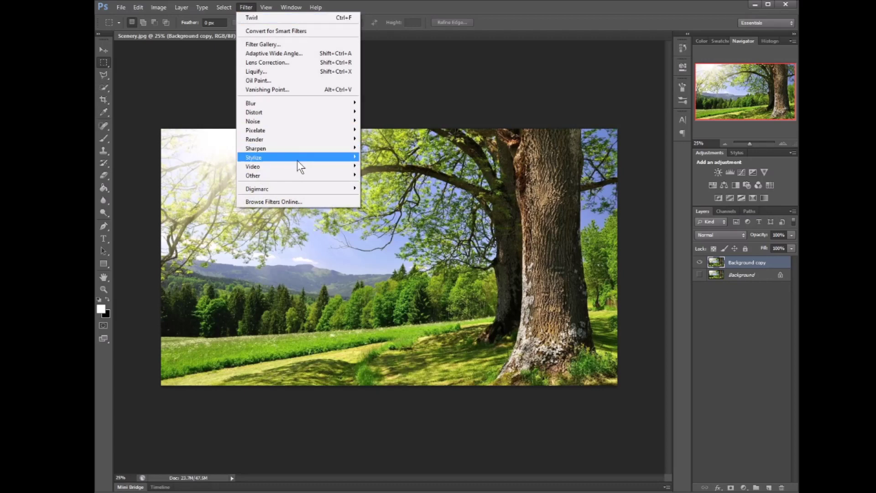
{"action": "mouse_move", "coordinate": [311, 160]}
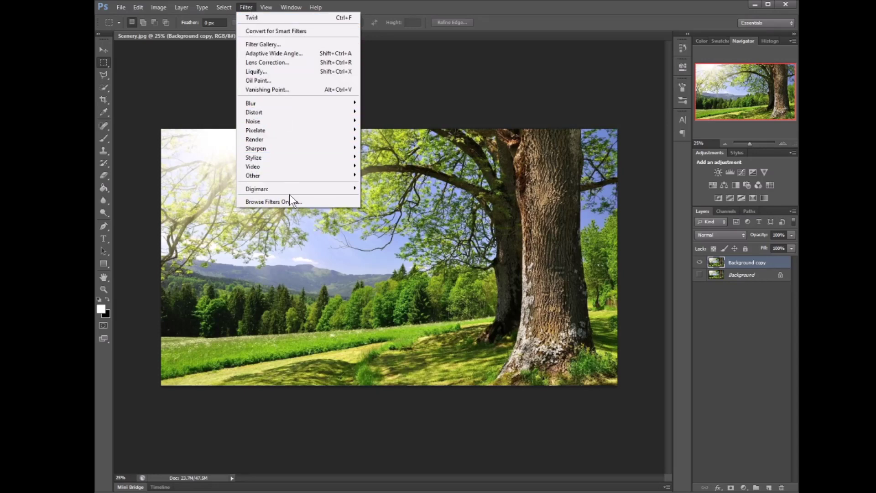
{"action": "left_click", "coordinate": [409, 112]}
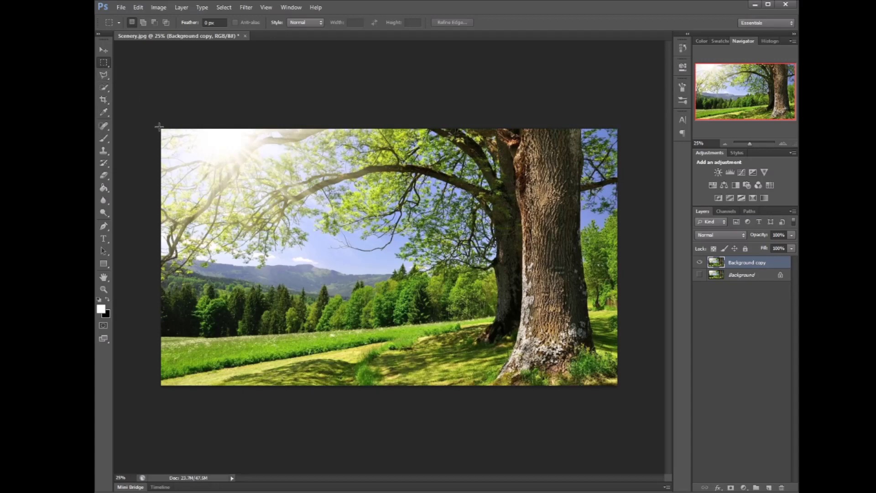
Select a tall rectangle over the upper-left corner of the image, half its height, and apply a Radial Blur using the Spin method.
{"action": "left_click_drag", "start_coordinate": [160, 127], "coordinate": [251, 258]}
{"action": "left_click", "coordinate": [244, 9]}
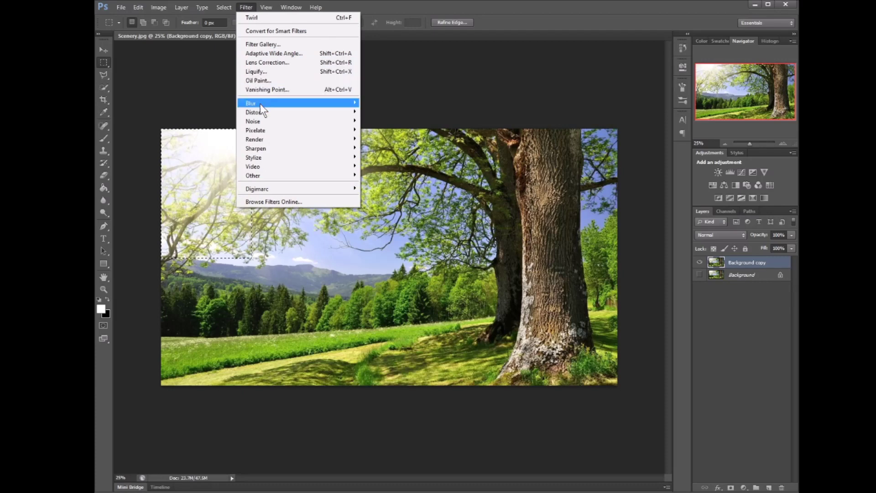
{"action": "mouse_move", "coordinate": [264, 115]}
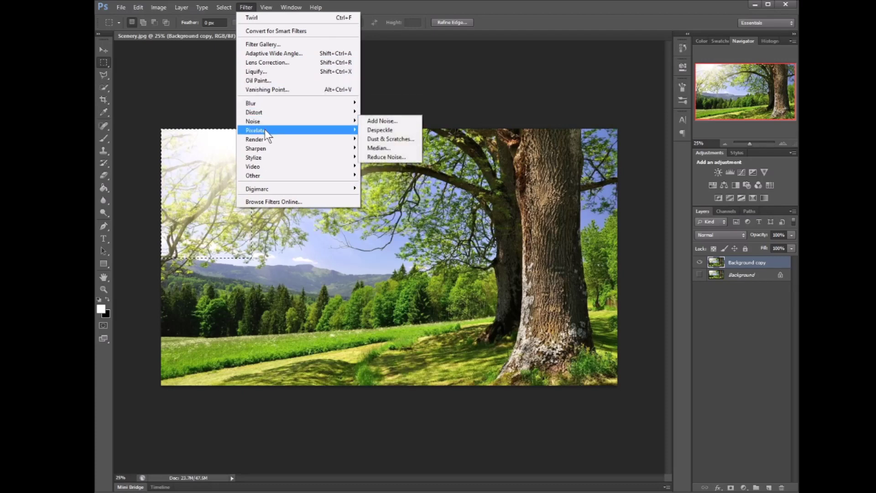
{"action": "mouse_move", "coordinate": [267, 151]}
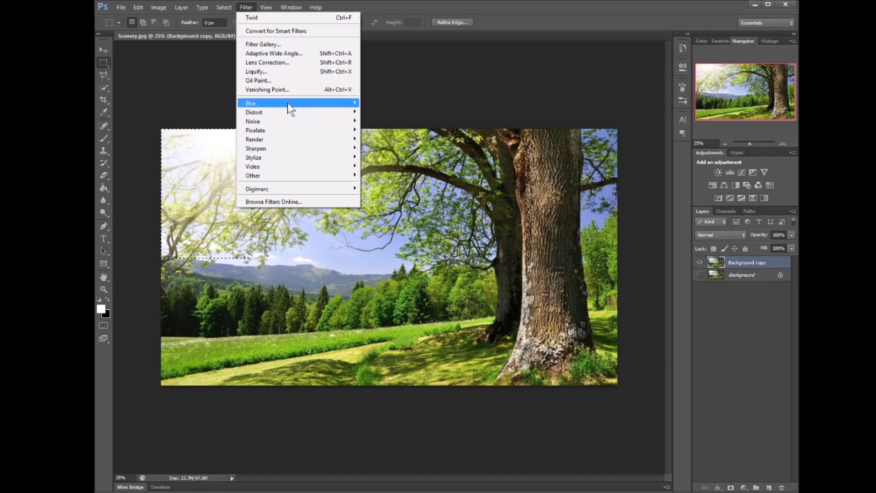
{"action": "mouse_move", "coordinate": [288, 108]}
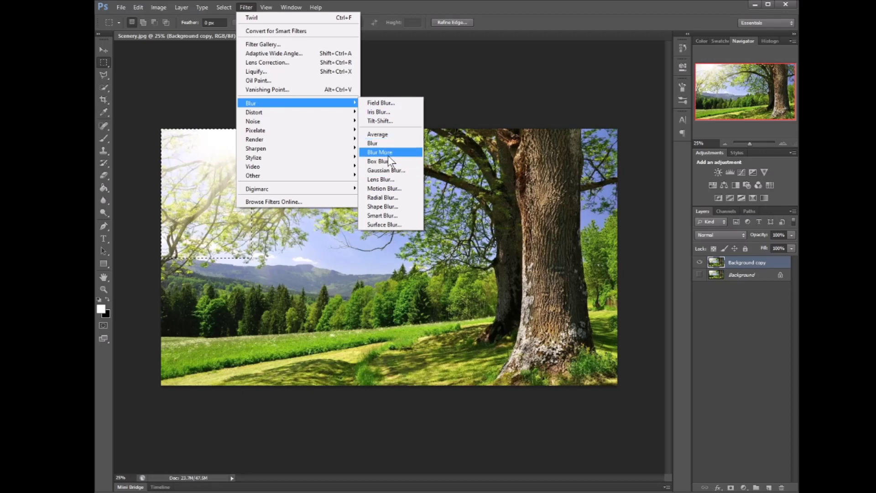
{"action": "left_click", "coordinate": [385, 197]}
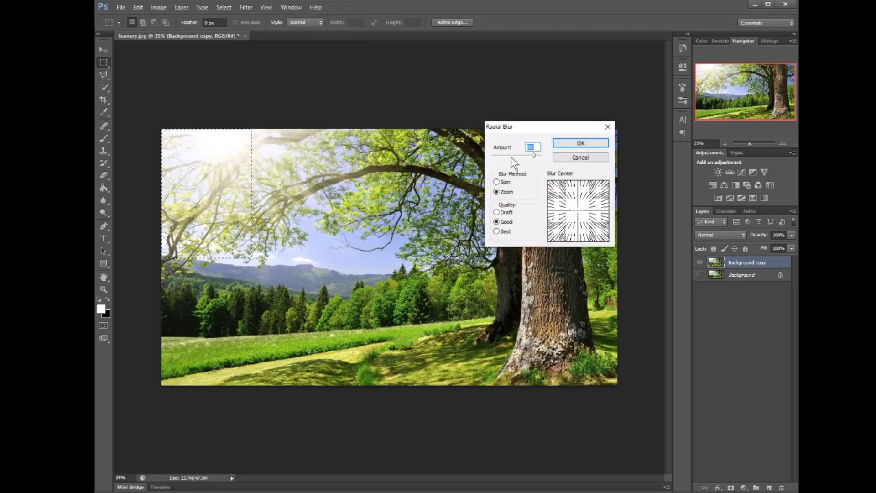
{"action": "left_click", "coordinate": [503, 182]}
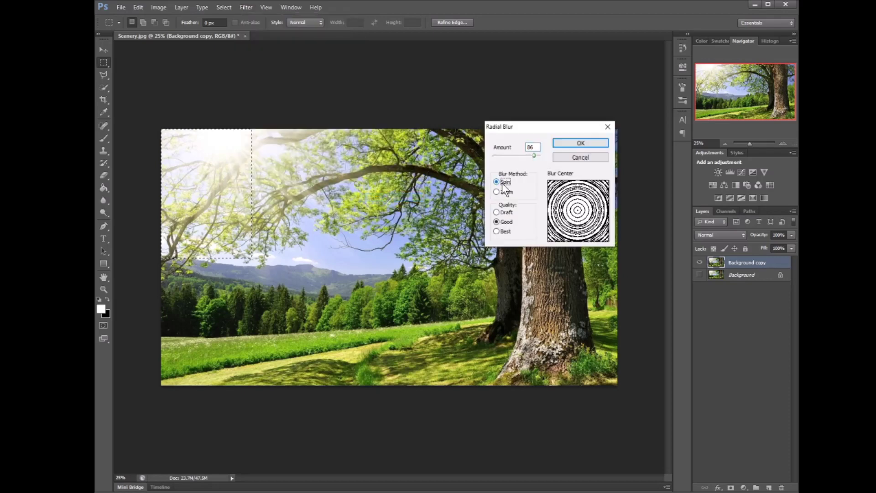
{"action": "left_click", "coordinate": [503, 190]}
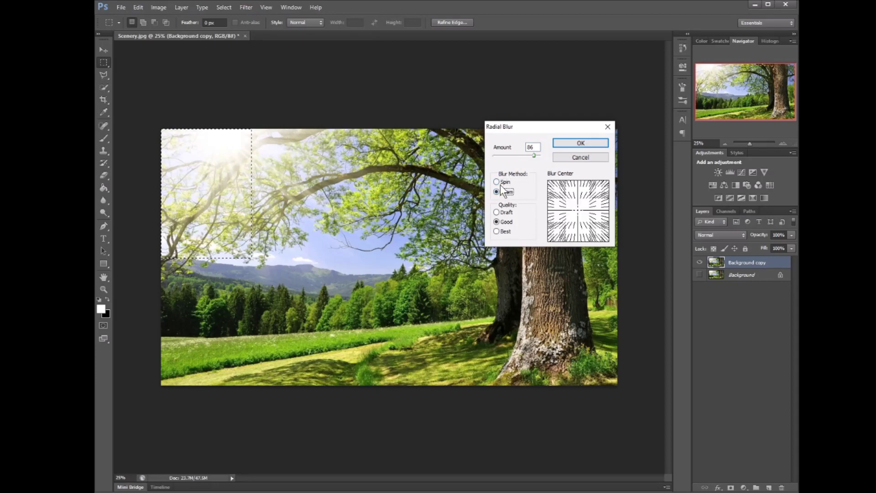
{"action": "left_click", "coordinate": [503, 183]}
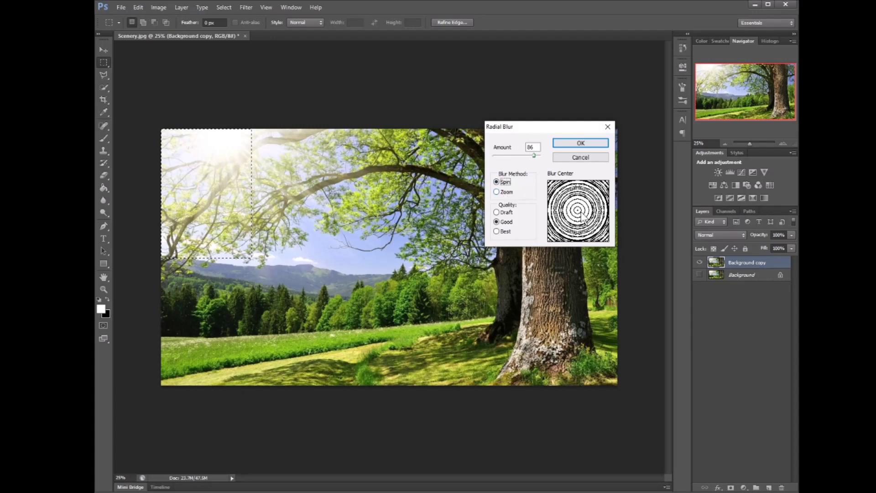
{"action": "left_click", "coordinate": [503, 194]}
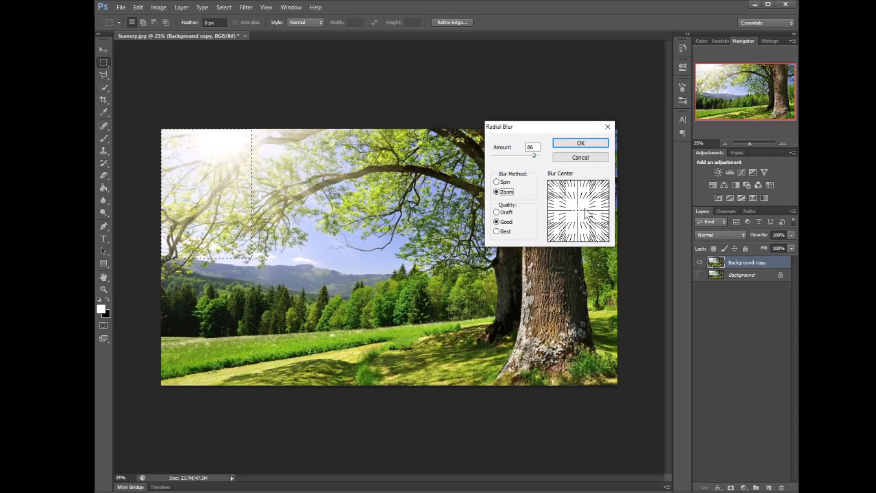
{"action": "left_click", "coordinate": [500, 183]}
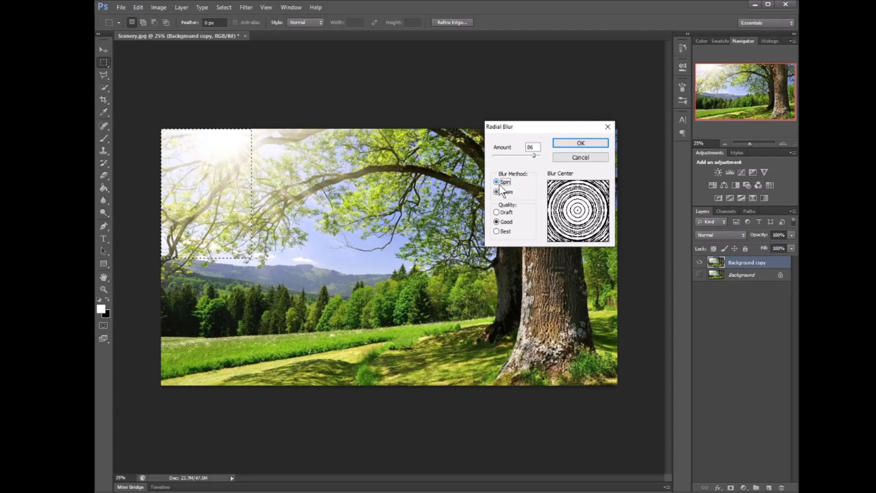
{"action": "left_click", "coordinate": [570, 142]}
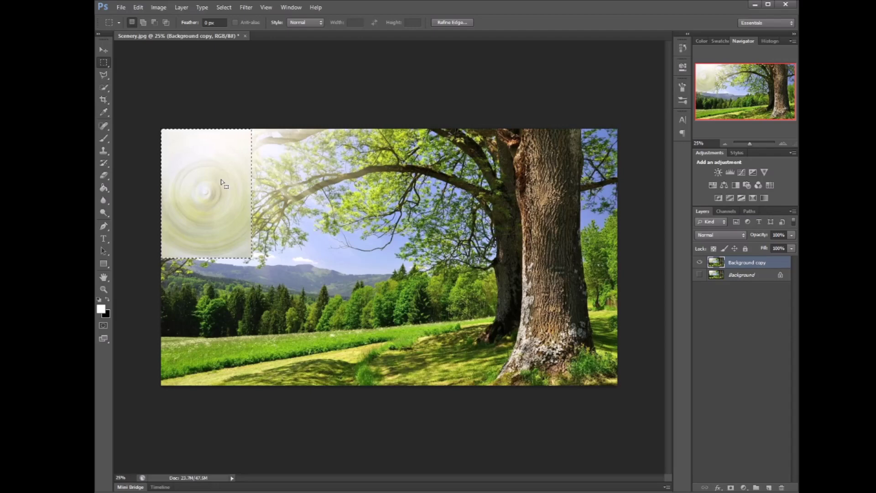
Move the selection down to the lower-left corner of the image and apply a Radial Blur with the Zoom method and amount 87.
{"action": "left_click_drag", "start_coordinate": [221, 182], "coordinate": [222, 308]}
{"action": "left_click", "coordinate": [242, 10]}
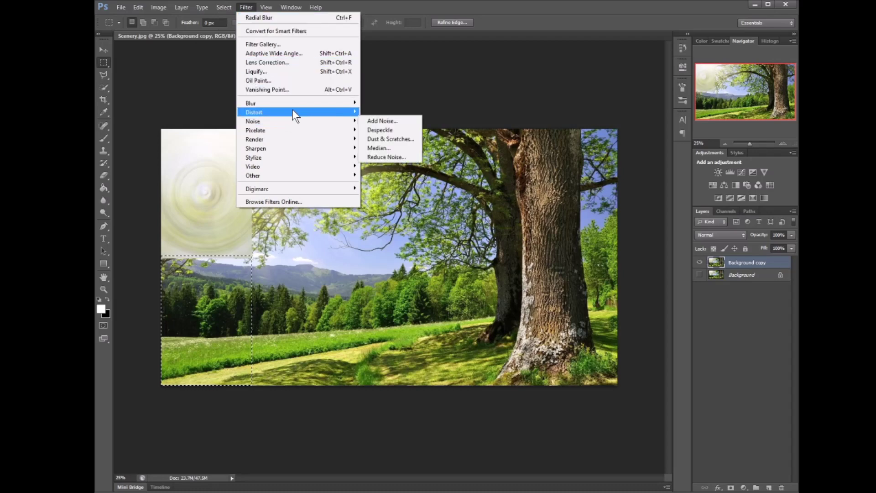
{"action": "mouse_move", "coordinate": [295, 104]}
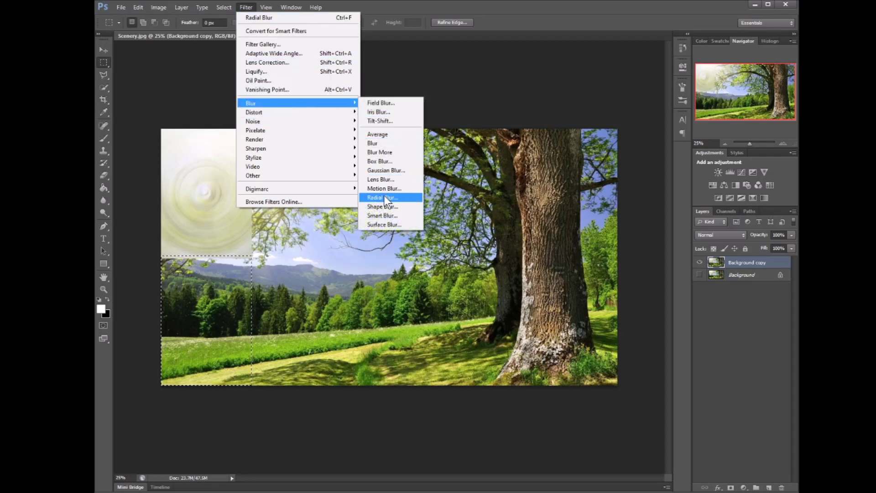
{"action": "left_click", "coordinate": [384, 197]}
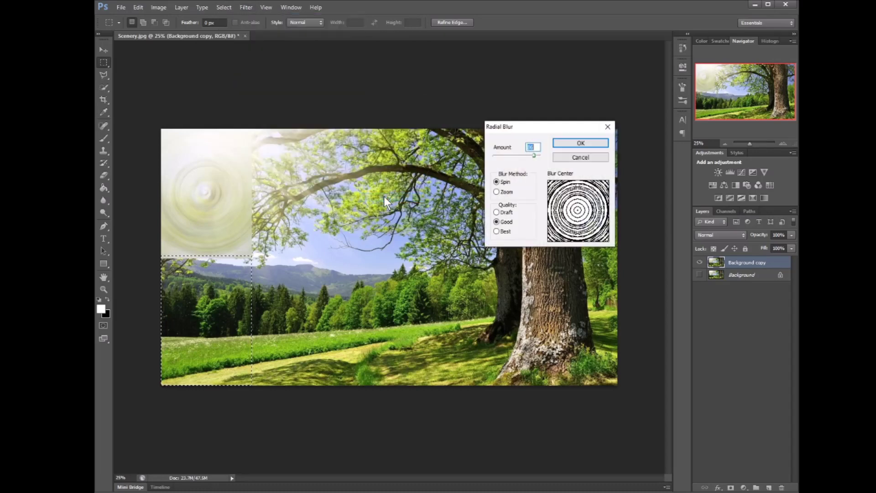
{"action": "left_click", "coordinate": [497, 192]}
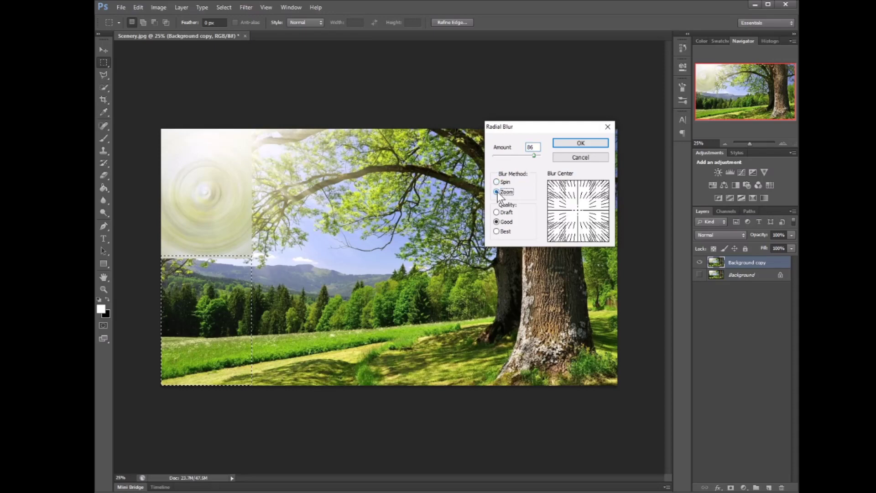
{"action": "left_click_drag", "start_coordinate": [533, 157], "coordinate": [505, 159]}
{"action": "left_click", "coordinate": [508, 174]}
{"action": "left_click", "coordinate": [500, 192]}
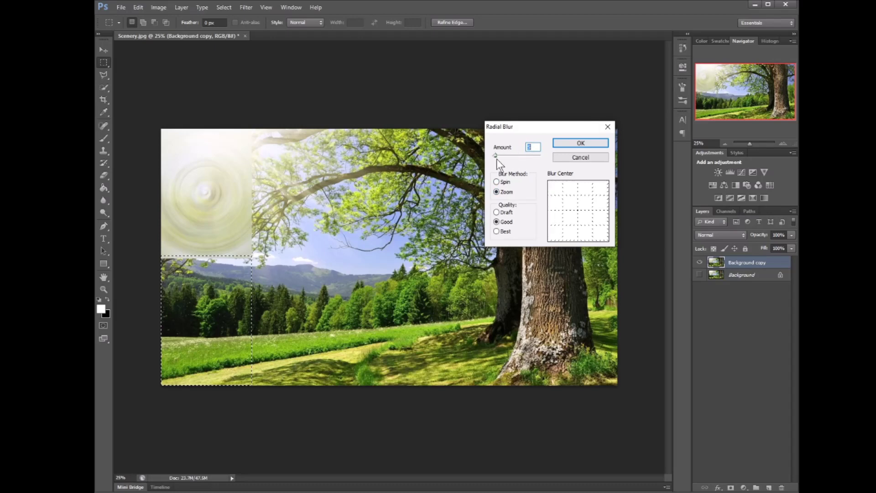
{"action": "left_click_drag", "start_coordinate": [494, 159], "coordinate": [536, 163]}
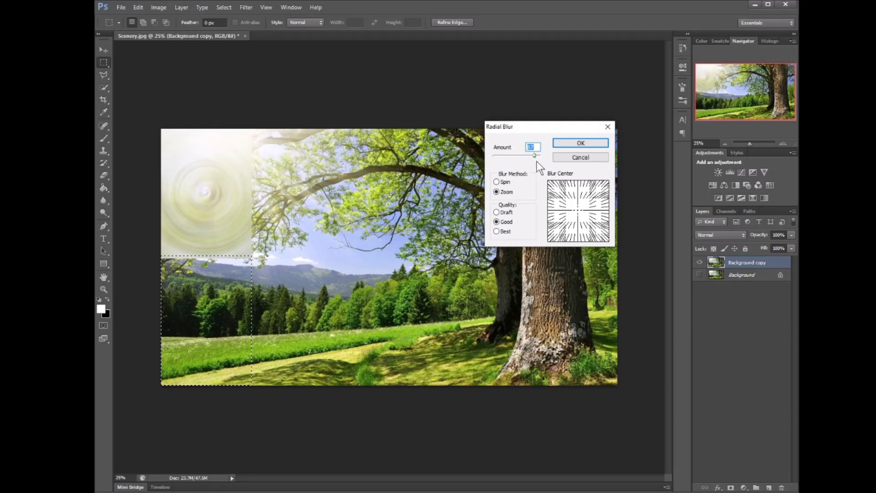
{"action": "left_click", "coordinate": [568, 144]}
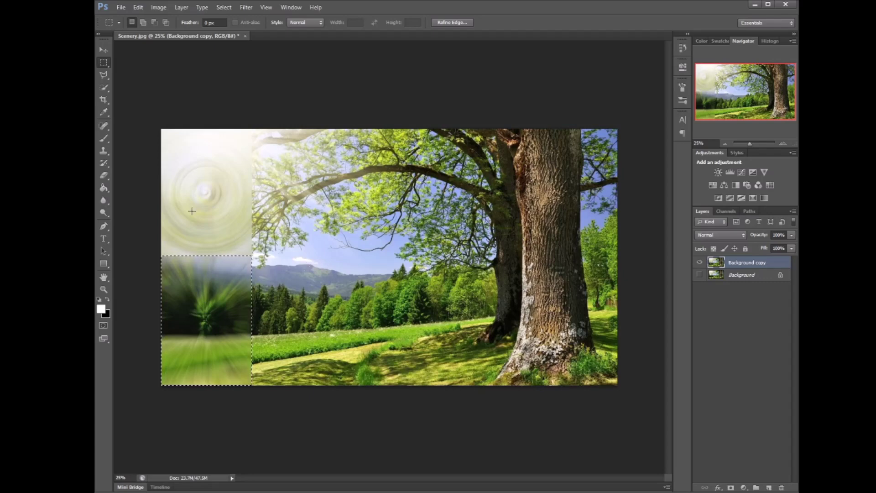
Move the selection to the image's top edge, just right of the spin-blurred block, and apply a Twirl distortion with angle 999.
{"action": "left_click_drag", "start_coordinate": [206, 285], "coordinate": [292, 162]}
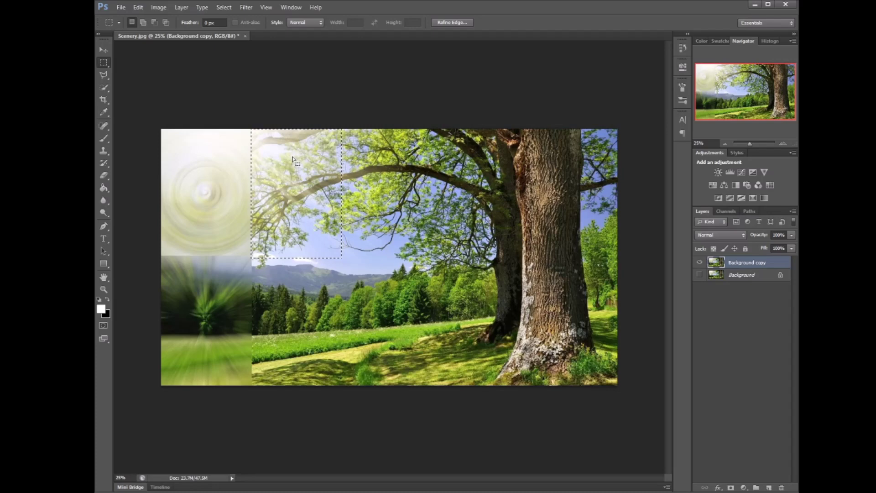
{"action": "left_click", "coordinate": [242, 7]}
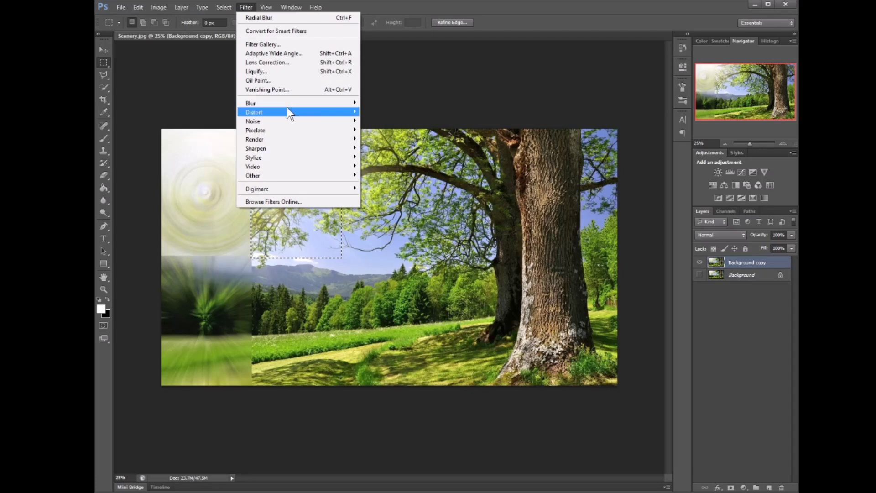
{"action": "mouse_move", "coordinate": [287, 108]}
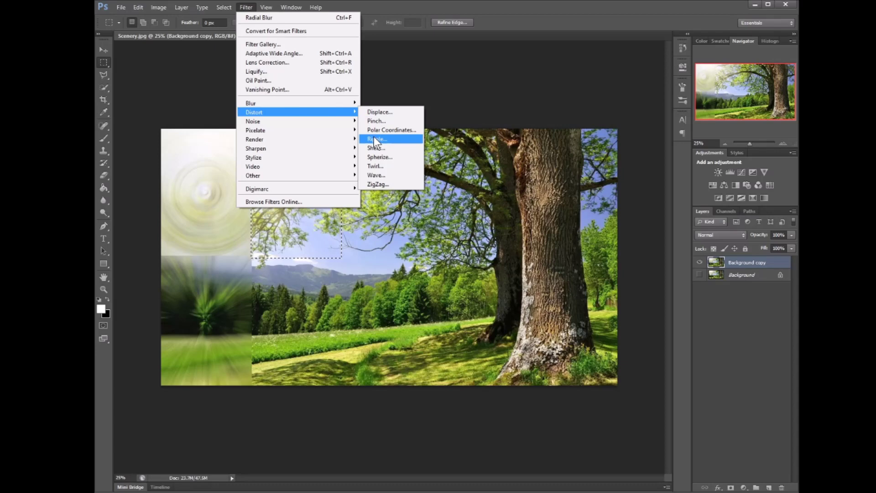
{"action": "left_click", "coordinate": [378, 167]}
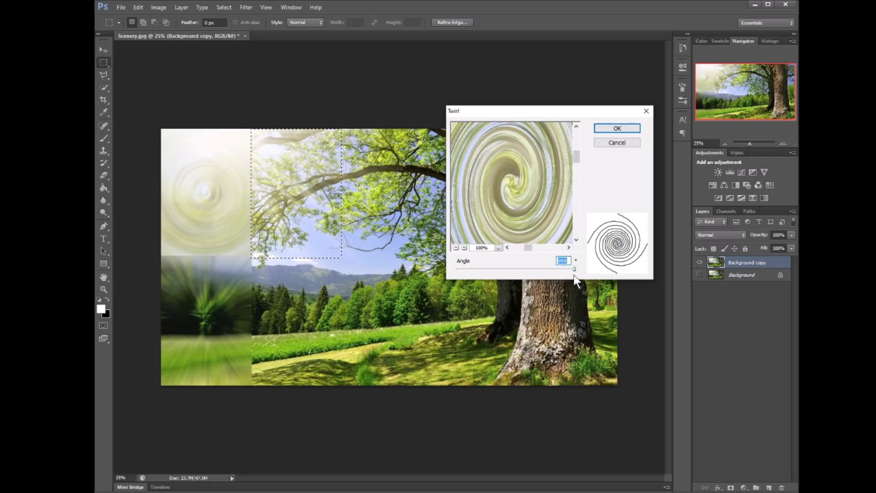
{"action": "left_click_drag", "start_coordinate": [575, 269], "coordinate": [553, 269]}
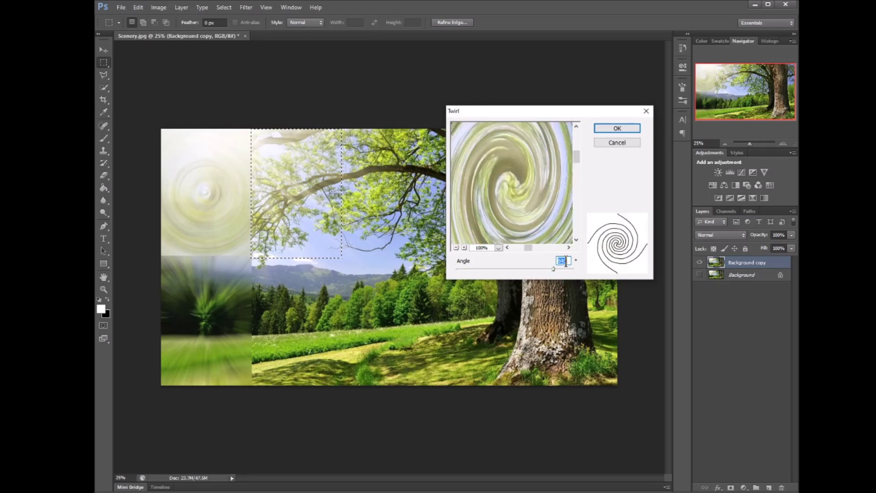
{"action": "type", "text": "0"}
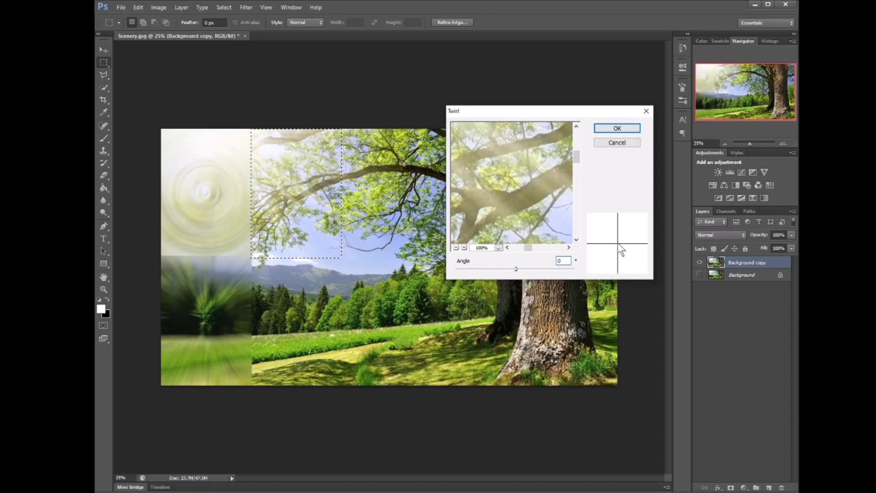
{"action": "left_click", "coordinate": [516, 271]}
{"action": "left_click_drag", "start_coordinate": [515, 270], "coordinate": [581, 278]}
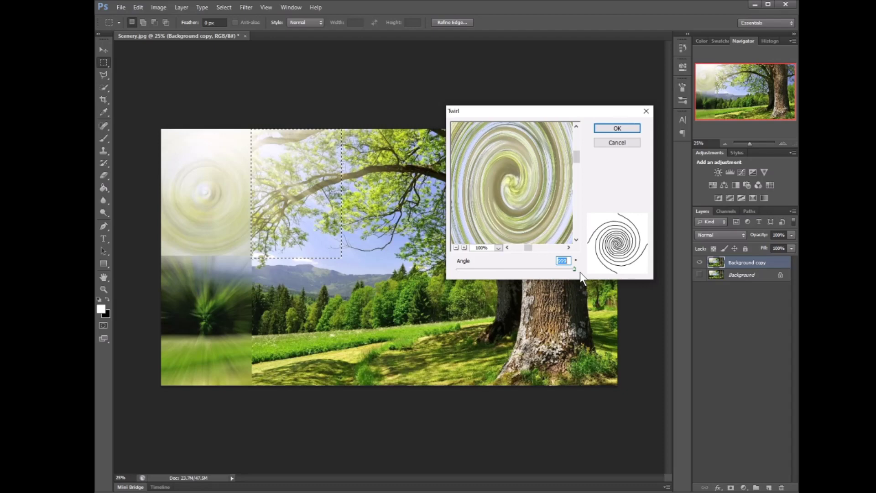
{"action": "left_click", "coordinate": [629, 135]}
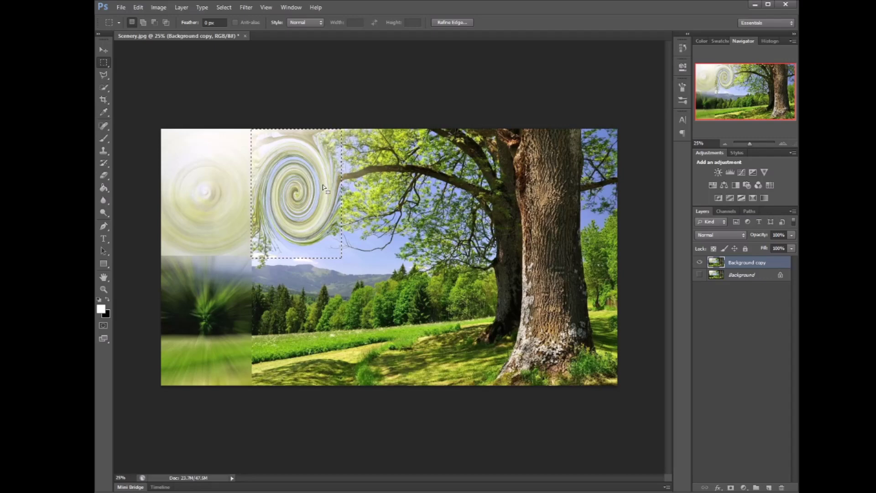
Move the selection straight down to the image's bottom edge, below the twirled block, and open the Ripple distortion for it.
{"action": "left_click_drag", "start_coordinate": [321, 189], "coordinate": [321, 310]}
{"action": "left_click", "coordinate": [199, 8]}
{"action": "mouse_move", "coordinate": [186, 9]}
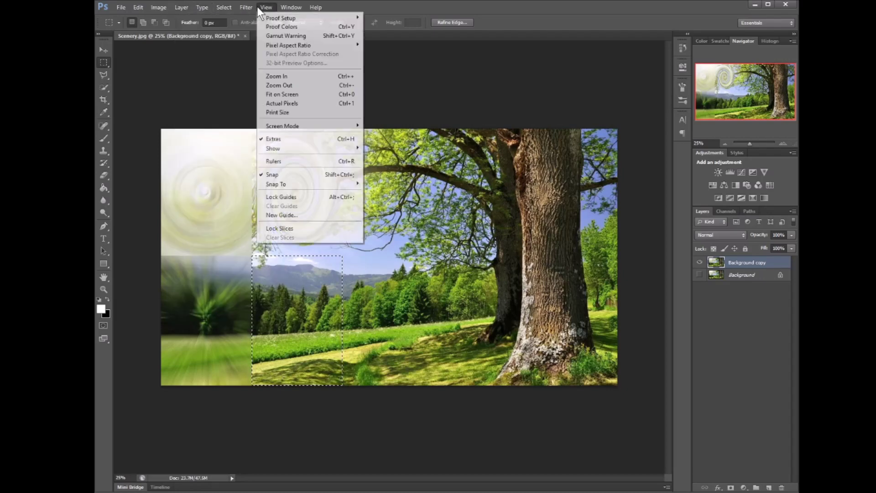
{"action": "mouse_move", "coordinate": [246, 9]}
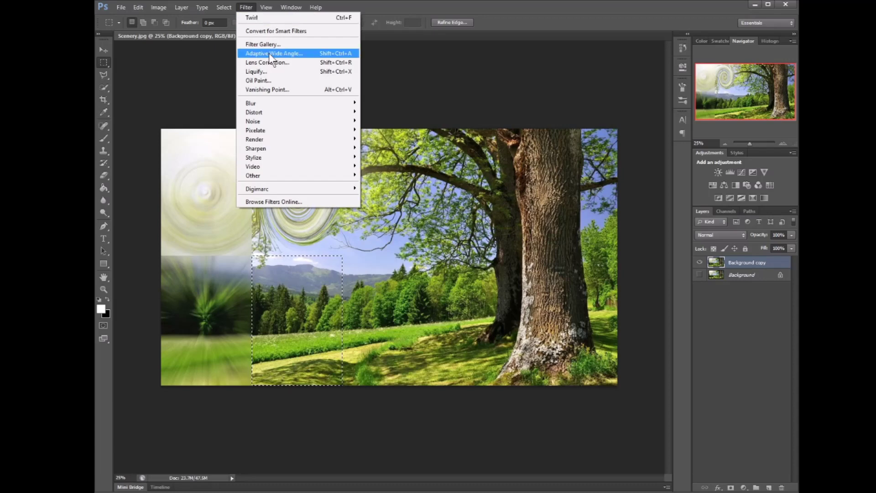
{"action": "mouse_move", "coordinate": [295, 114]}
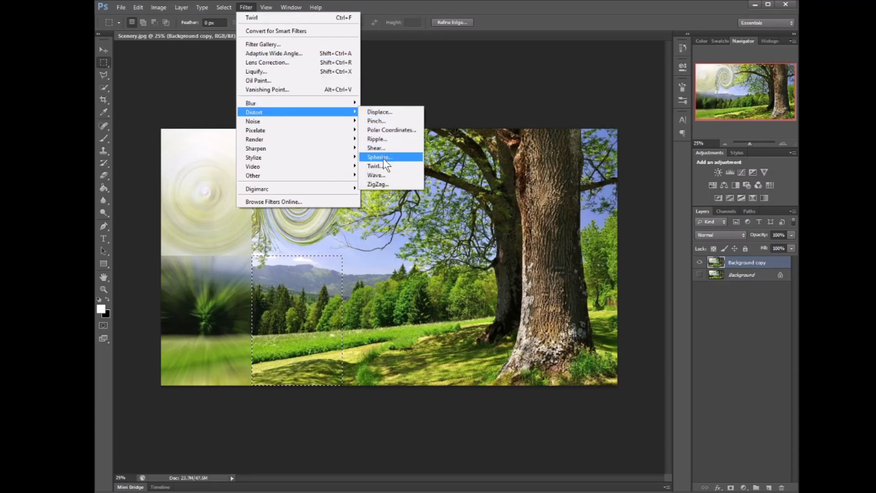
{"action": "left_click", "coordinate": [382, 142]}
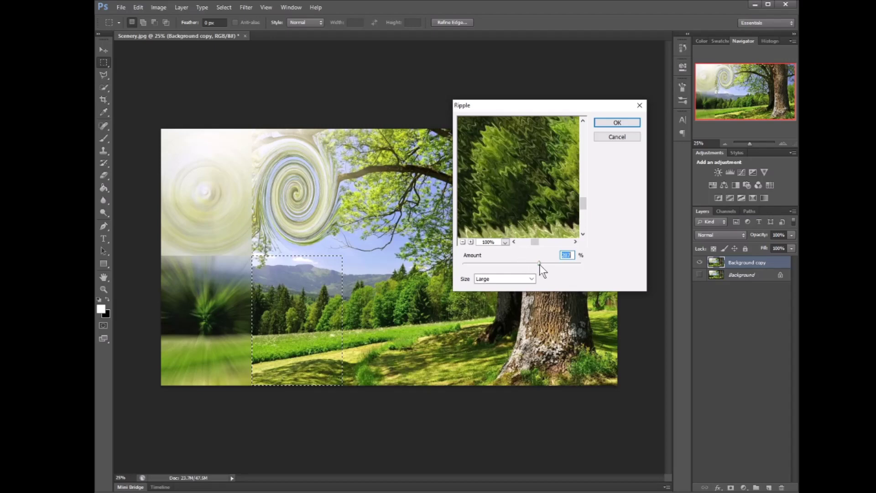
Preview the Ripple at the Small size with high positive and high negative amounts, and bring the amount back near zero.
{"action": "left_click_drag", "start_coordinate": [540, 264], "coordinate": [513, 267]}
{"action": "left_click", "coordinate": [514, 281]}
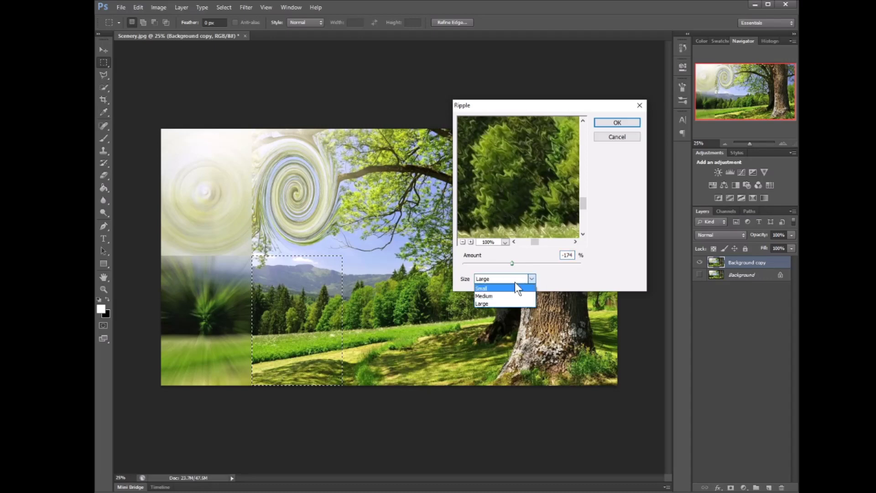
{"action": "left_click", "coordinate": [515, 281]}
{"action": "left_click", "coordinate": [515, 279]}
{"action": "left_click", "coordinate": [513, 284]}
{"action": "left_click_drag", "start_coordinate": [513, 264], "coordinate": [523, 264]}
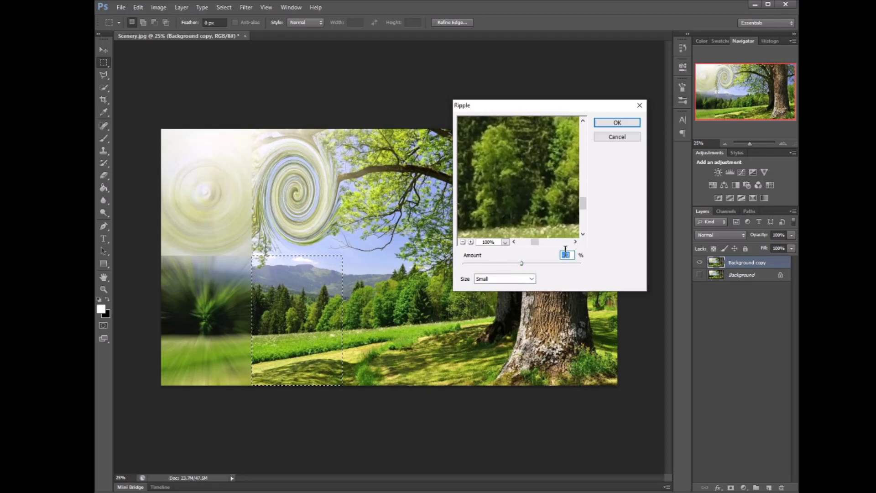
{"action": "type", "text": "0"}
{"action": "left_click_drag", "start_coordinate": [524, 265], "coordinate": [574, 263]}
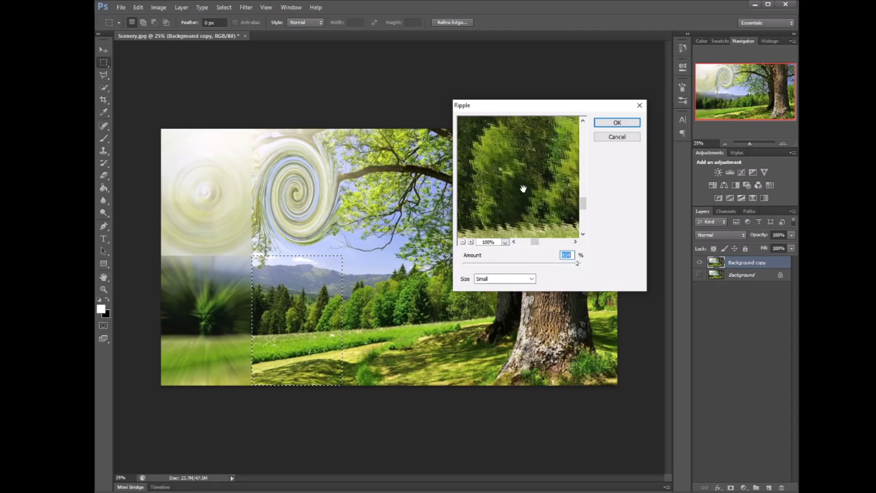
{"action": "left_click_drag", "start_coordinate": [576, 264], "coordinate": [474, 267]}
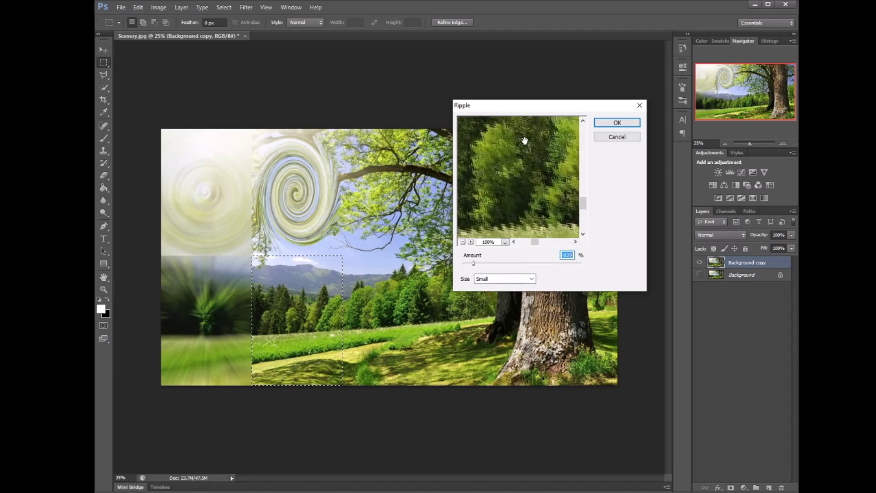
{"action": "left_click_drag", "start_coordinate": [475, 263], "coordinate": [523, 268]}
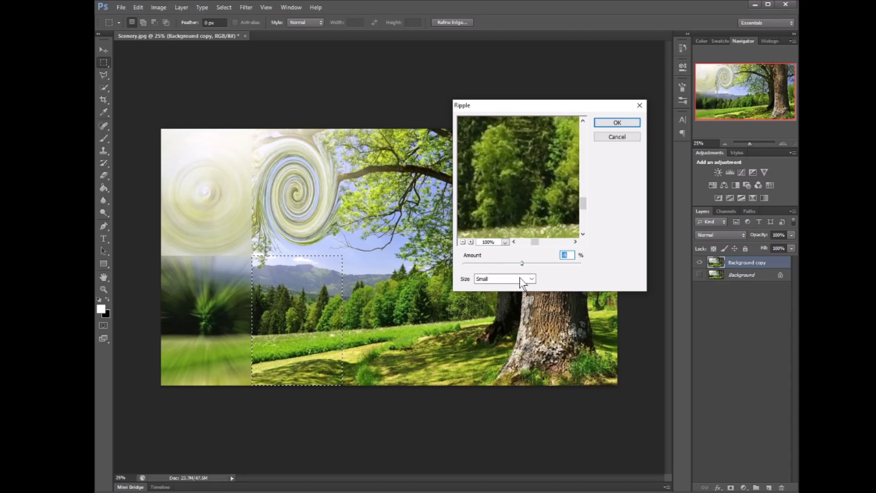
Preview the Ripple at the Medium size with a positive amount and -999%, and bring the amount back near zero.
{"action": "left_click", "coordinate": [520, 278]}
{"action": "left_click", "coordinate": [514, 295]}
{"action": "left_click_drag", "start_coordinate": [523, 265], "coordinate": [554, 265]}
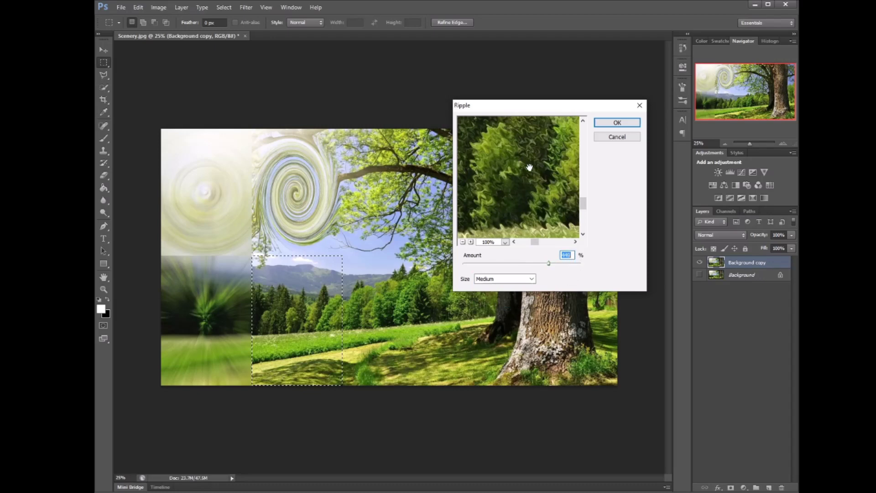
{"action": "left_click_drag", "start_coordinate": [548, 264], "coordinate": [458, 265]}
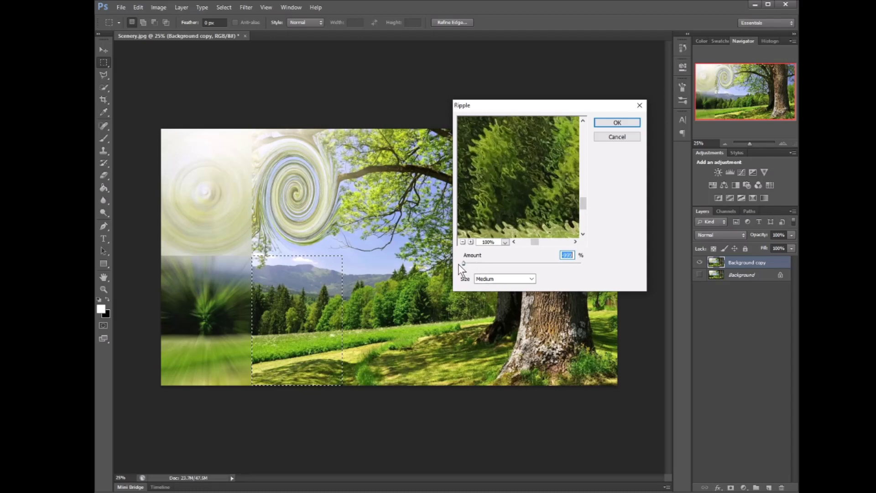
{"action": "left_click_drag", "start_coordinate": [458, 263], "coordinate": [522, 265]}
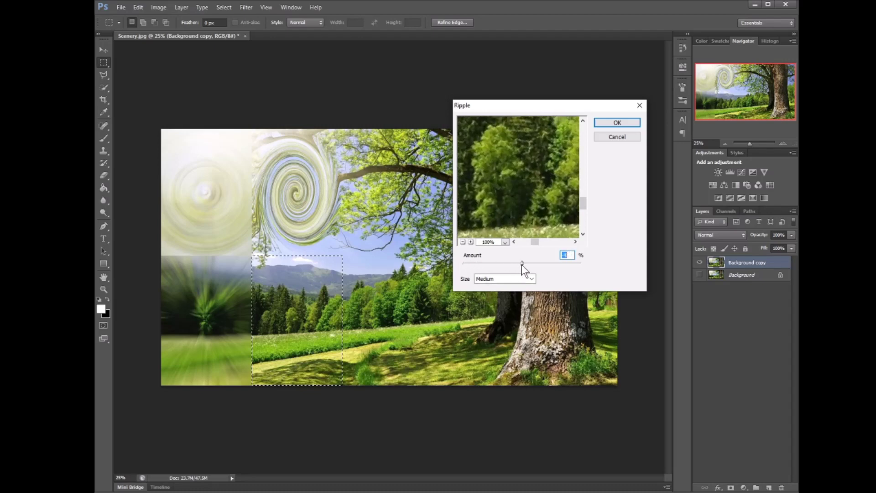
Try the Ripple at the Large size with an amount of about 263% on the selection, and undo it.
{"action": "left_click", "coordinate": [532, 282]}
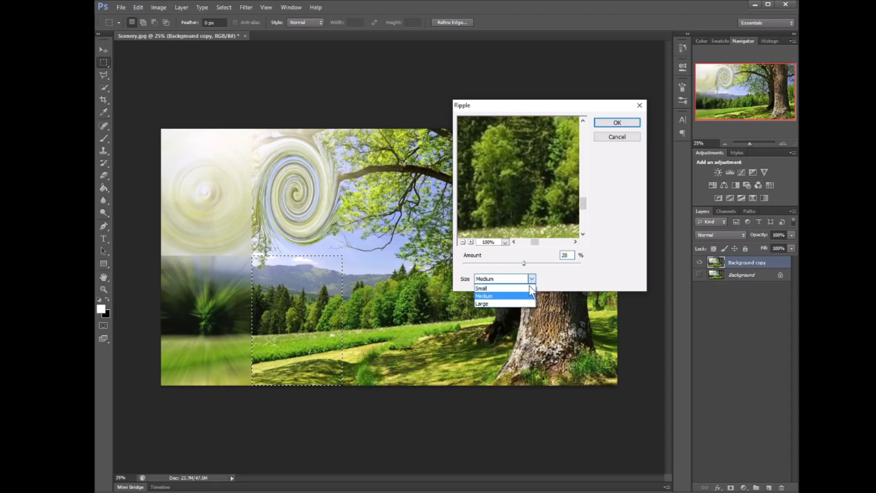
{"action": "left_click", "coordinate": [522, 303]}
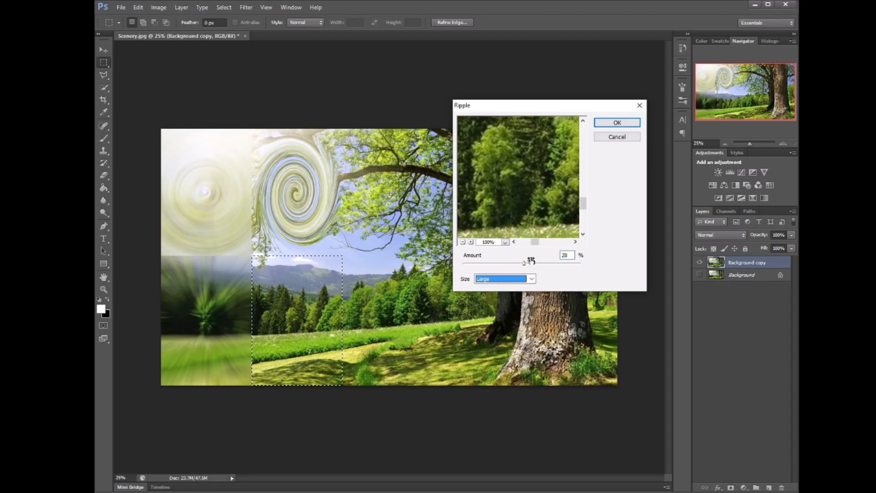
{"action": "left_click_drag", "start_coordinate": [525, 265], "coordinate": [534, 264]}
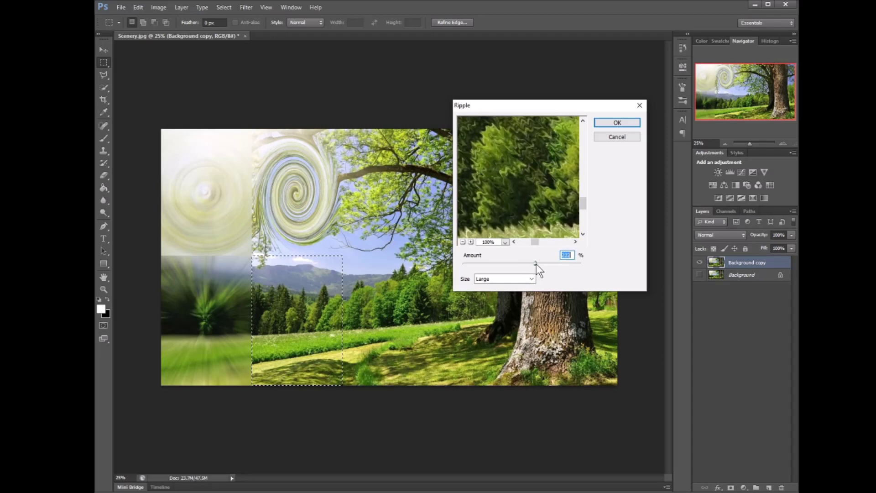
{"action": "left_click_drag", "start_coordinate": [536, 264], "coordinate": [534, 264]}
{"action": "left_click_drag", "start_coordinate": [535, 263], "coordinate": [585, 263]}
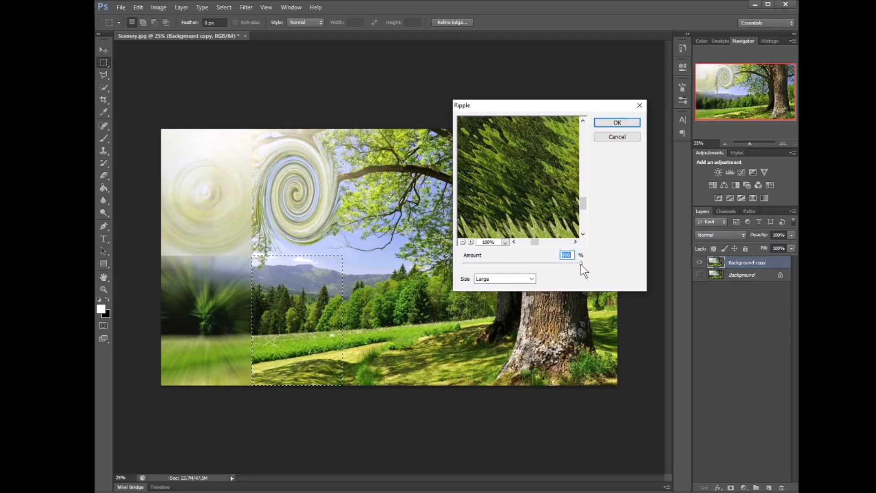
{"action": "left_click_drag", "start_coordinate": [581, 265], "coordinate": [538, 270]}
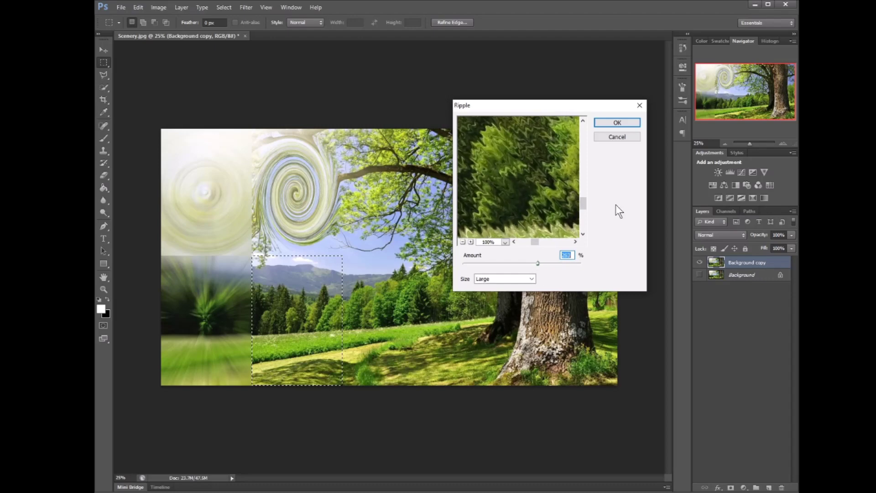
{"action": "left_click", "coordinate": [616, 124]}
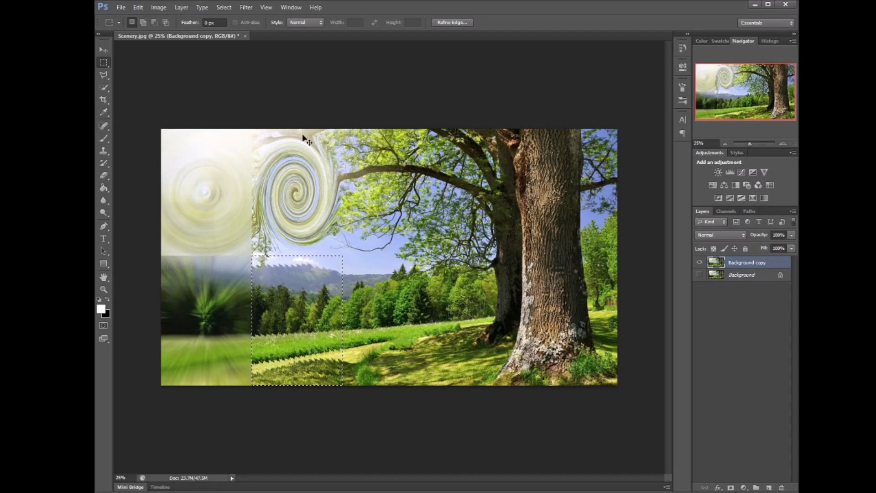
{"action": "key", "text": "ctrl+z"}
Apply a Ripple distortion to the selected section with the Large size and an amount of 999%.
{"action": "left_click", "coordinate": [244, 7]}
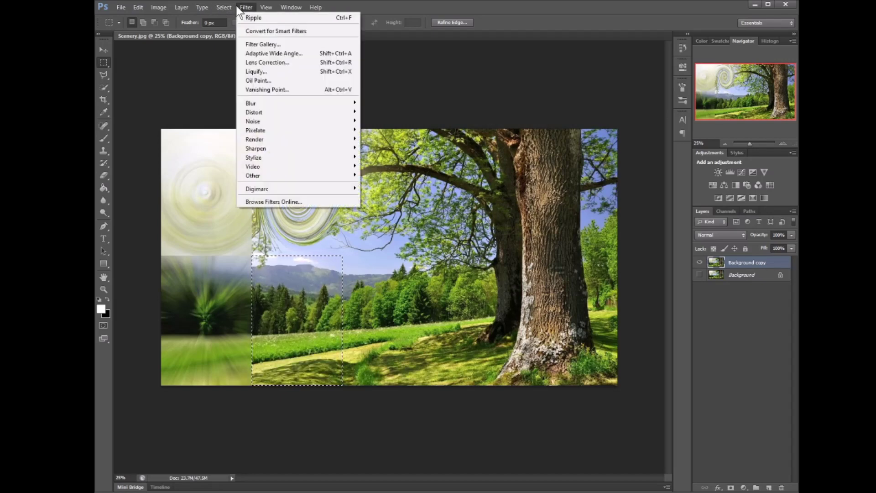
{"action": "mouse_move", "coordinate": [312, 113]}
{"action": "mouse_move", "coordinate": [354, 113]}
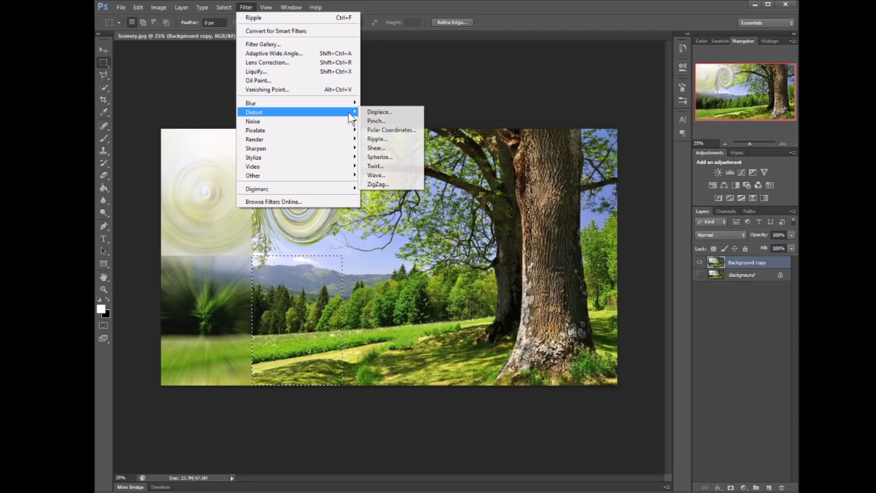
{"action": "left_click", "coordinate": [379, 140]}
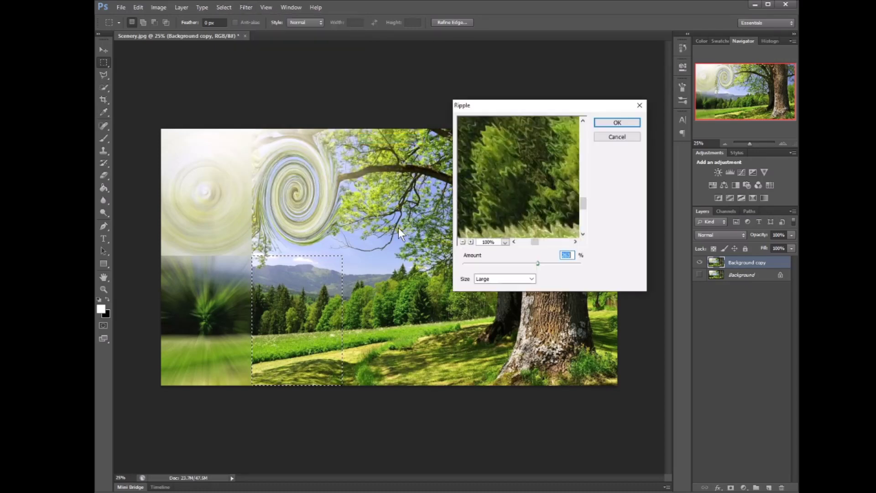
{"action": "left_click_drag", "start_coordinate": [539, 264], "coordinate": [604, 267]}
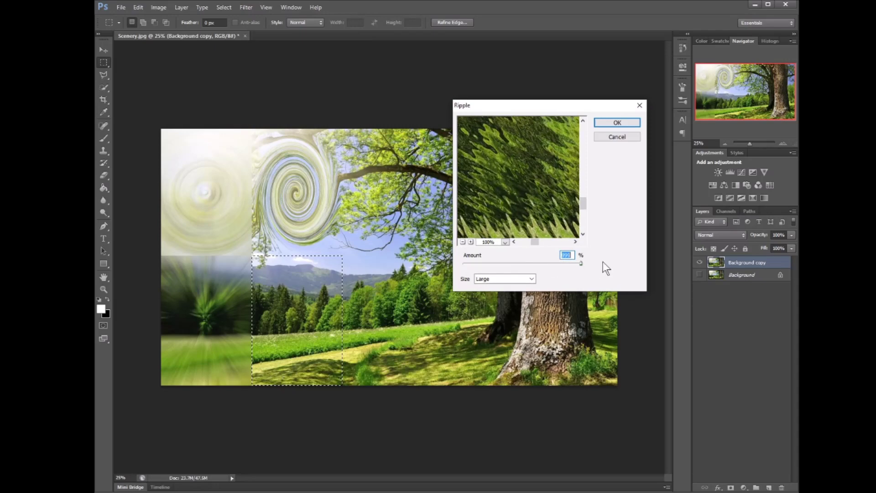
{"action": "left_click", "coordinate": [612, 124]}
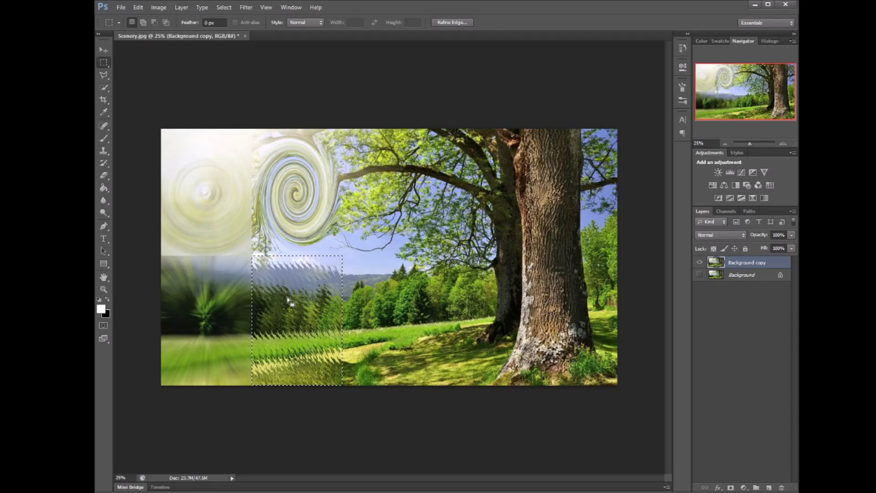
Move the selection horizontally by 10.5 in to the section just right of the rippled block and open the Wave distortion.
{"action": "left_click_drag", "start_coordinate": [289, 299], "coordinate": [378, 297]}
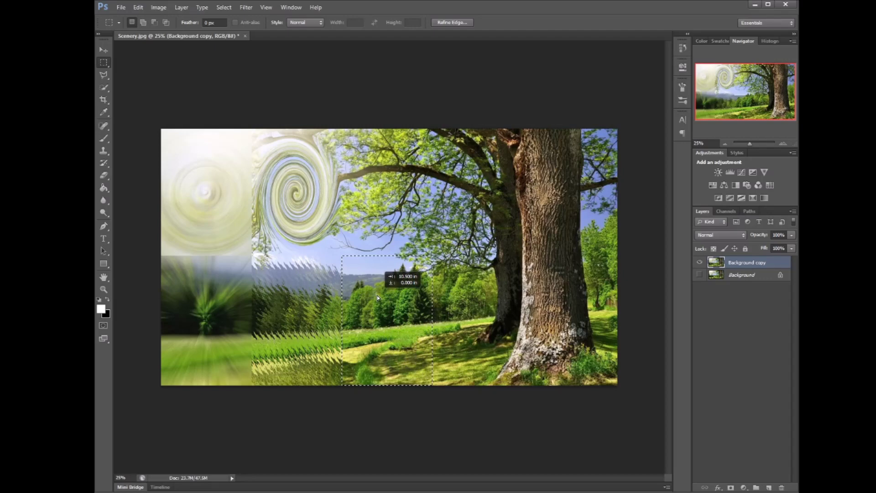
{"action": "left_click_drag", "start_coordinate": [378, 297], "coordinate": [377, 297]}
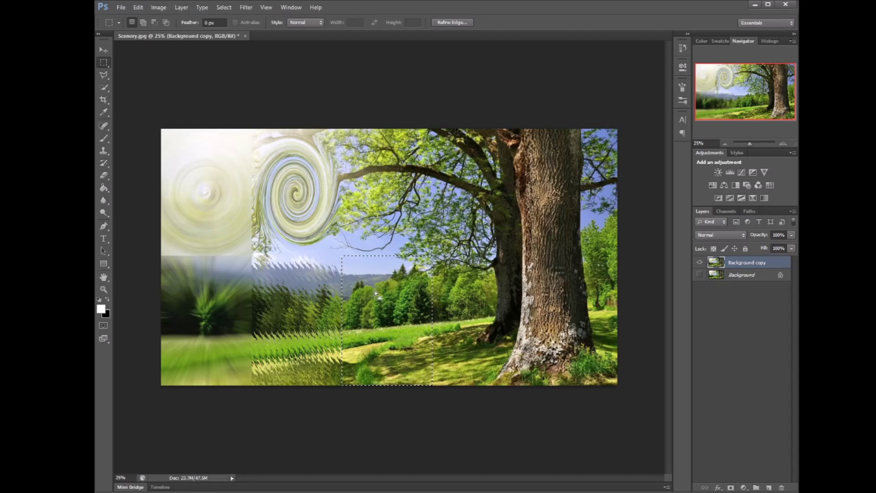
{"action": "left_click", "coordinate": [241, 9]}
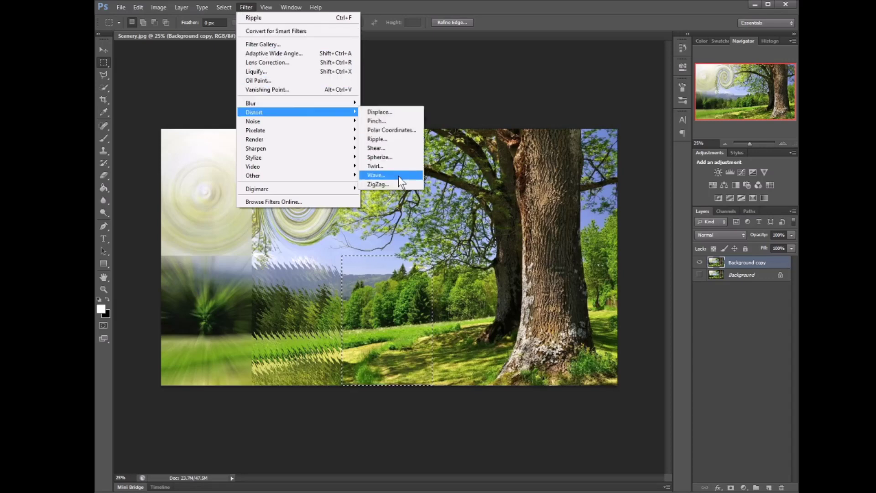
{"action": "left_click", "coordinate": [399, 177]}
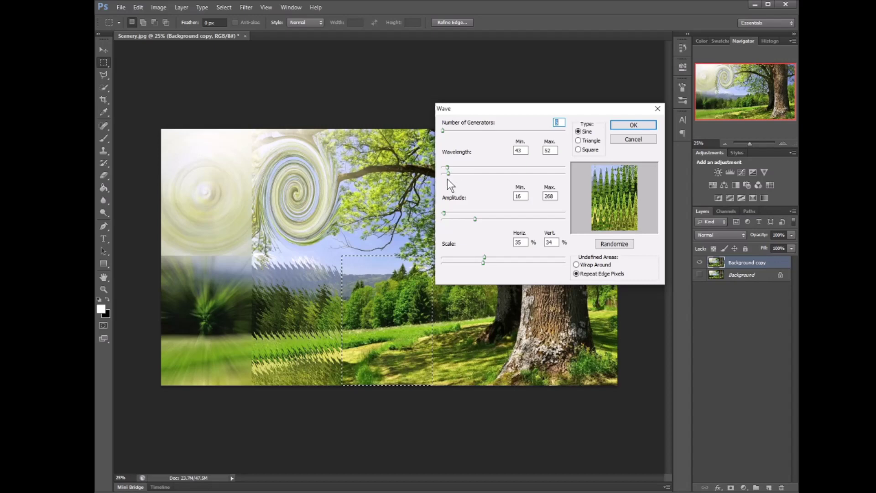
Set the wave's wavelength to a minimum of 90 and a maximum of 94.
{"action": "left_click_drag", "start_coordinate": [448, 169], "coordinate": [482, 169]}
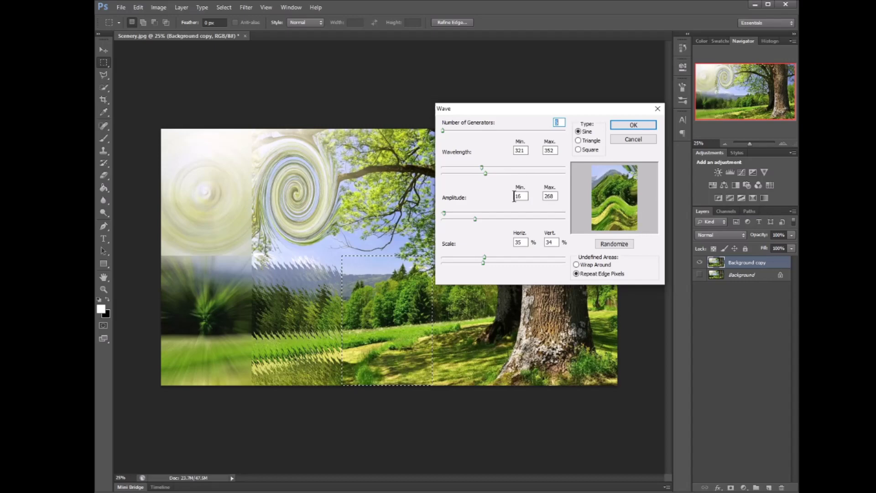
{"action": "left_click_drag", "start_coordinate": [482, 169], "coordinate": [459, 181]}
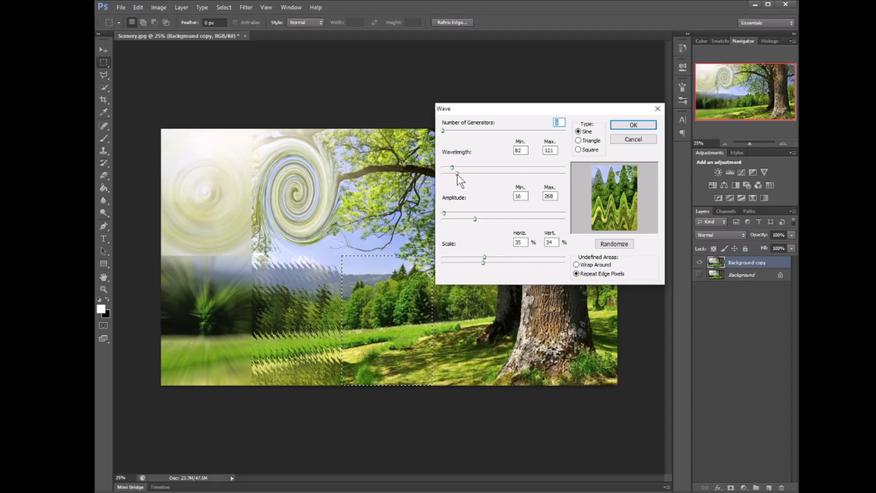
{"action": "mouse_move", "coordinate": [457, 174]}
{"action": "left_mouse_down"}
{"action": "mouse_move", "coordinate": [450, 176]}
{"action": "mouse_move", "coordinate": [569, 174]}
{"action": "mouse_move", "coordinate": [459, 182]}
{"action": "mouse_move", "coordinate": [474, 181]}
{"action": "mouse_move", "coordinate": [456, 168]}
{"action": "mouse_move", "coordinate": [487, 167]}
{"action": "mouse_move", "coordinate": [449, 167]}
{"action": "mouse_move", "coordinate": [475, 175]}
{"action": "mouse_move", "coordinate": [454, 179]}
{"action": "mouse_move", "coordinate": [453, 169]}
{"action": "left_mouse_up"}
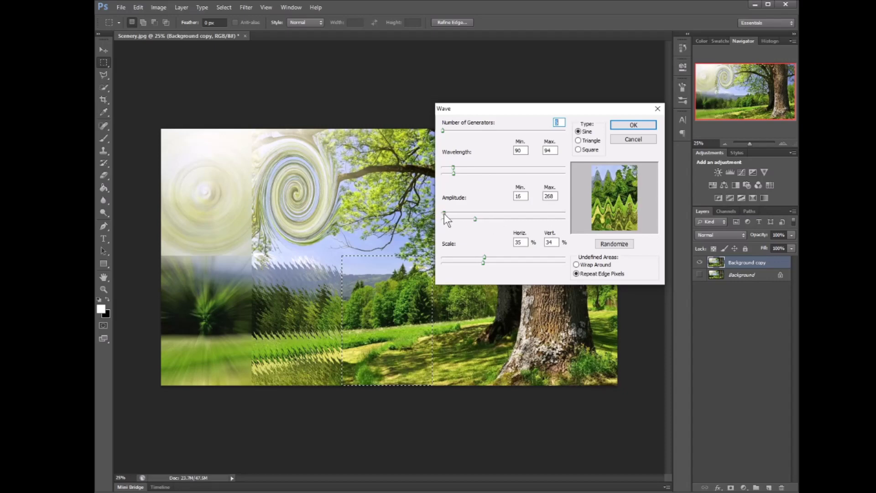
Set the wave's amplitude to a minimum of 324 and a maximum of 325.
{"action": "left_click_drag", "start_coordinate": [444, 213], "coordinate": [506, 212]}
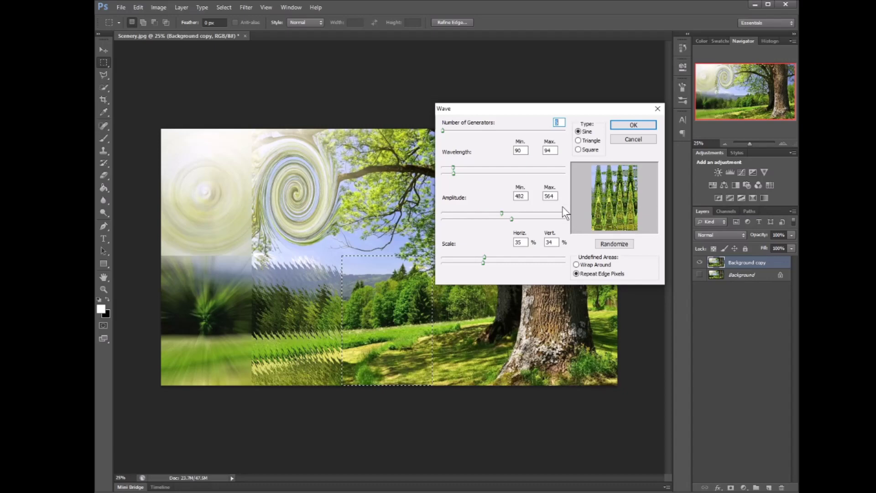
{"action": "left_click_drag", "start_coordinate": [513, 219], "coordinate": [441, 221]}
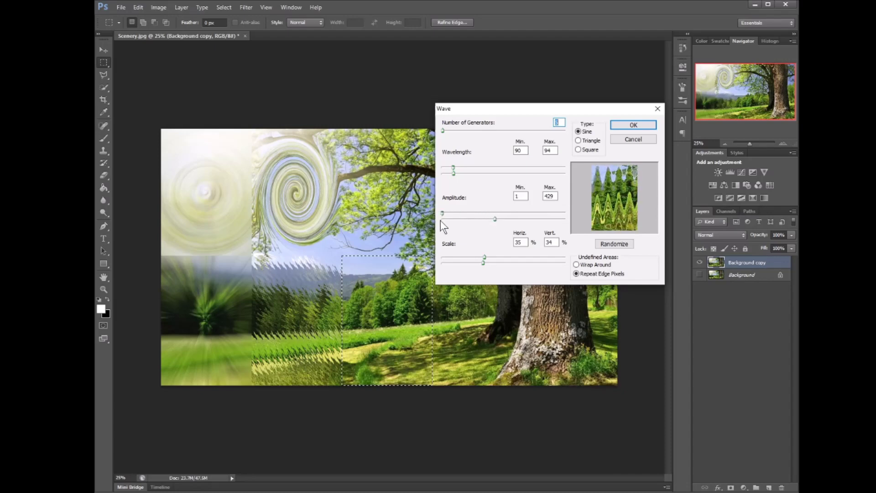
{"action": "left_click_drag", "start_coordinate": [479, 221], "coordinate": [442, 223]}
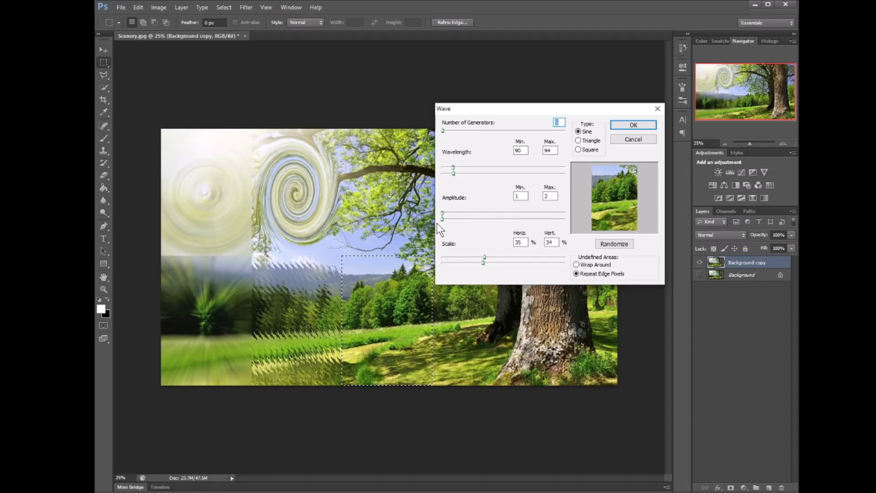
{"action": "left_click_drag", "start_coordinate": [443, 221], "coordinate": [558, 216]}
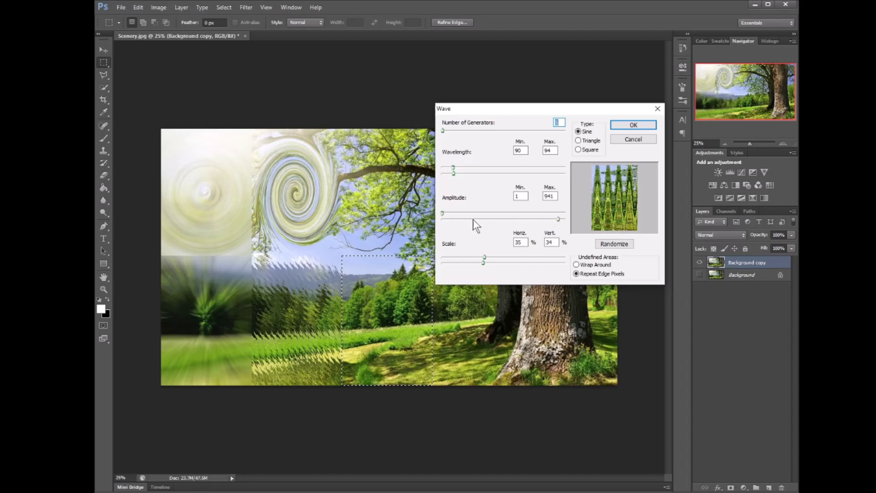
{"action": "left_click_drag", "start_coordinate": [442, 215], "coordinate": [464, 218]}
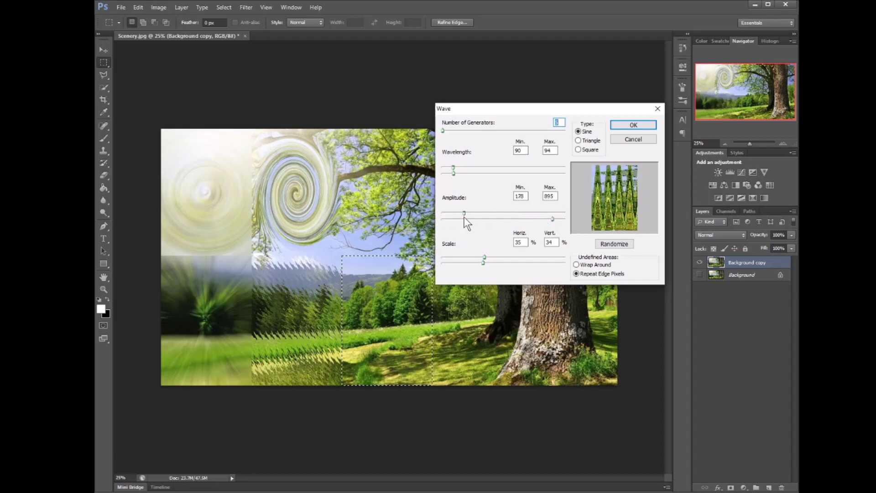
{"action": "left_click_drag", "start_coordinate": [554, 220], "coordinate": [483, 217]}
Set the wave's scale to 44% horizontal and 37% vertical.
{"action": "left_click_drag", "start_coordinate": [483, 265], "coordinate": [540, 265]}
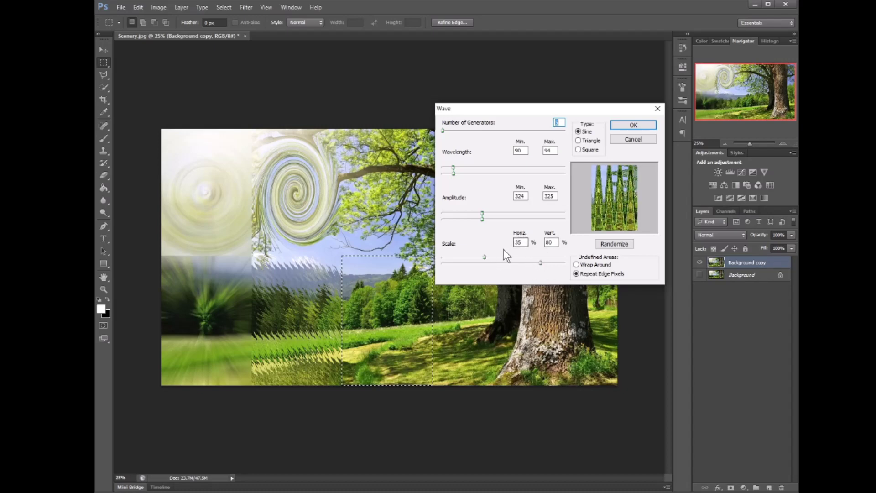
{"action": "mouse_move", "coordinate": [489, 259]}
{"action": "left_mouse_down"}
{"action": "mouse_move", "coordinate": [533, 253]}
{"action": "mouse_move", "coordinate": [469, 269]}
{"action": "mouse_move", "coordinate": [484, 267]}
{"action": "left_mouse_up"}
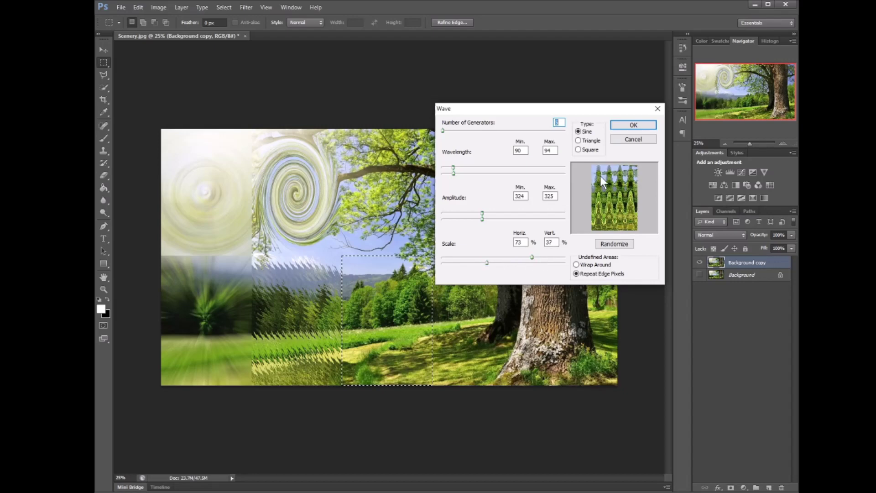
{"action": "left_click_drag", "start_coordinate": [532, 258], "coordinate": [493, 255]}
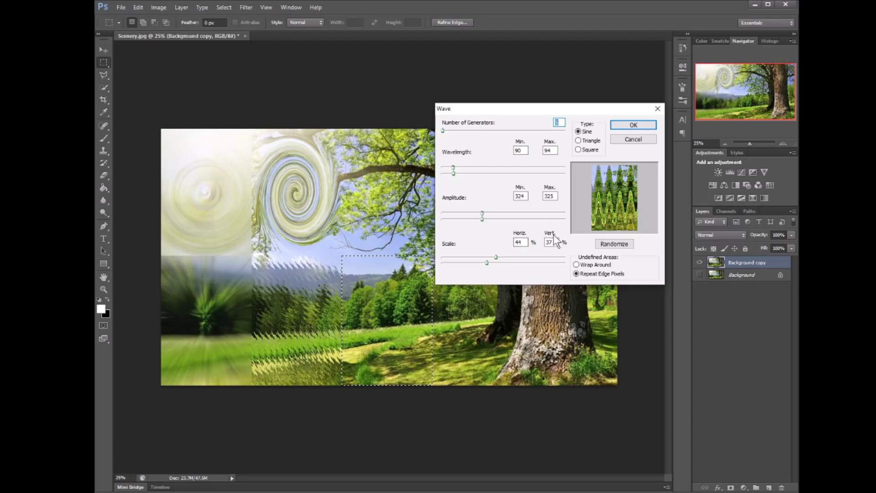
Change the wave type to Square and apply the Wave distortion to the selected section.
{"action": "left_click", "coordinate": [587, 142]}
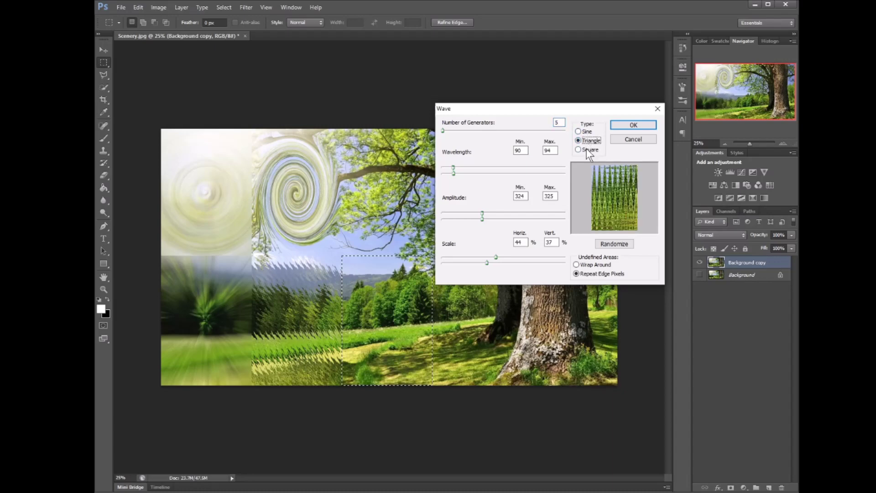
{"action": "left_click", "coordinate": [587, 149]}
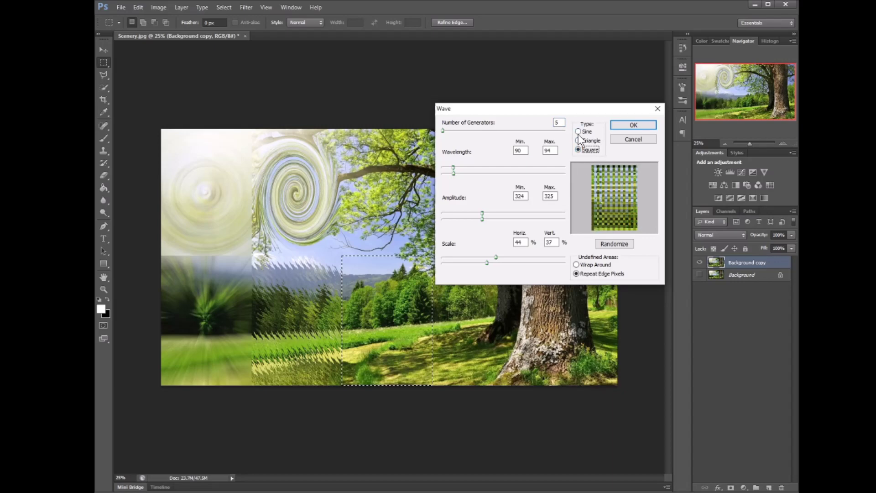
{"action": "left_click", "coordinate": [626, 125]}
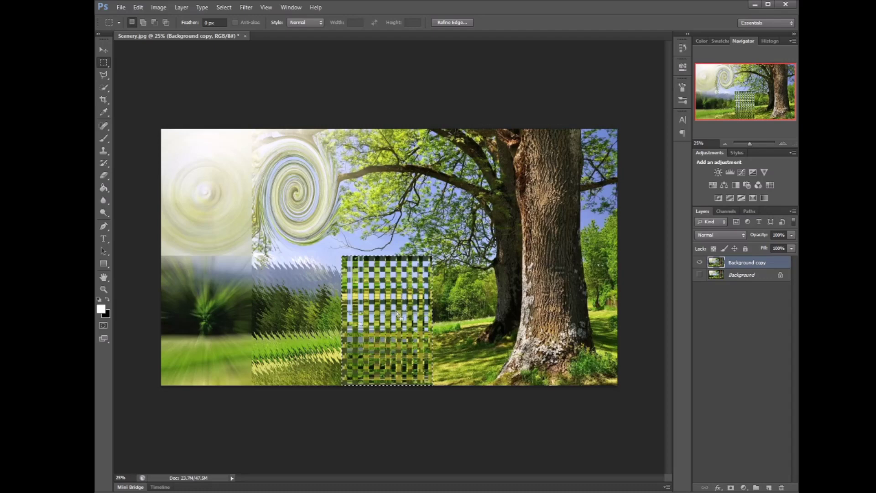
Move the selection straight up to the unfiltered section directly above the square-wave block.
{"action": "left_click_drag", "start_coordinate": [397, 314], "coordinate": [395, 185]}
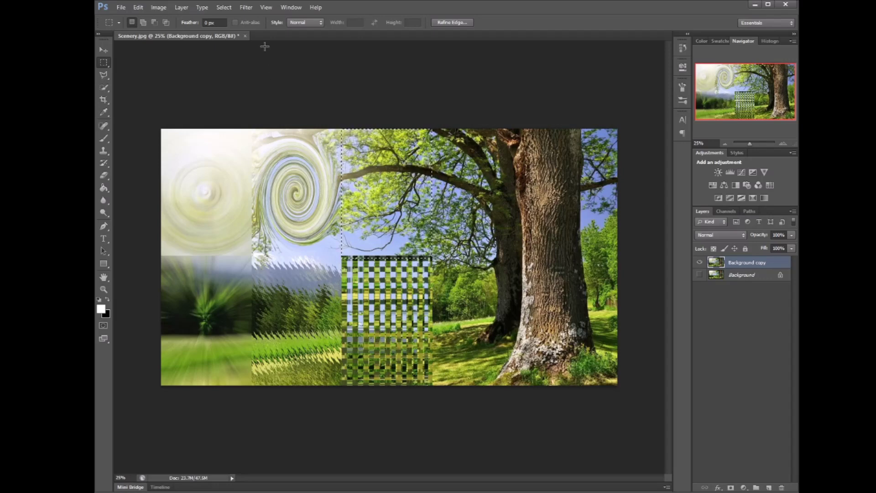
{"action": "left_click", "coordinate": [244, 11]}
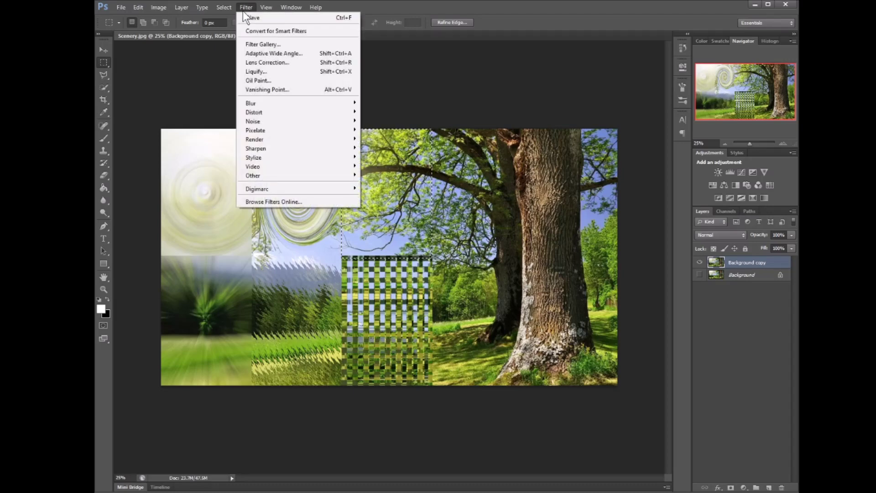
{"action": "mouse_move", "coordinate": [289, 113]}
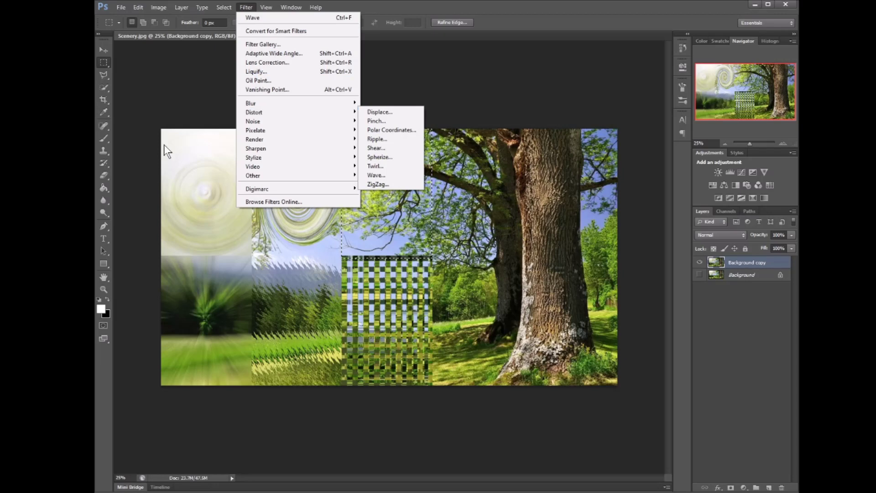
Set the foreground colour to bright blue (#002aff) and the background colour to bright green.
{"action": "left_click", "coordinate": [103, 311]}
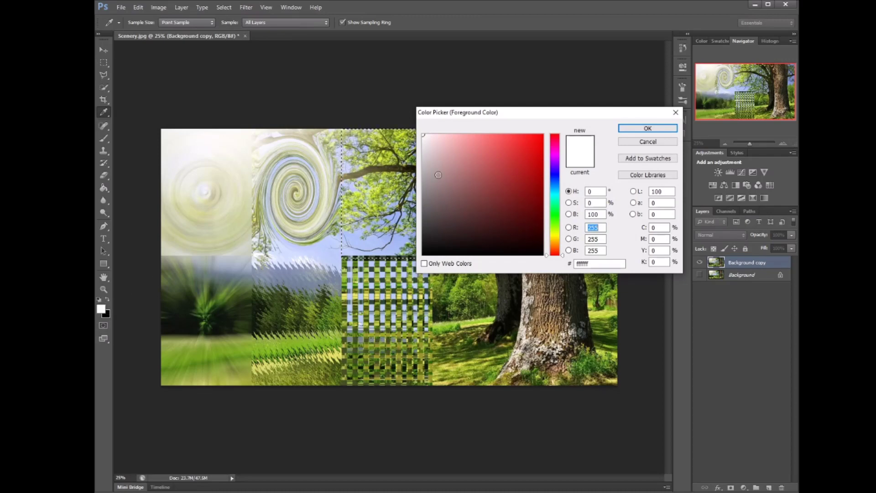
{"action": "left_click", "coordinate": [555, 178]}
{"action": "left_click_drag", "start_coordinate": [540, 146], "coordinate": [577, 139]}
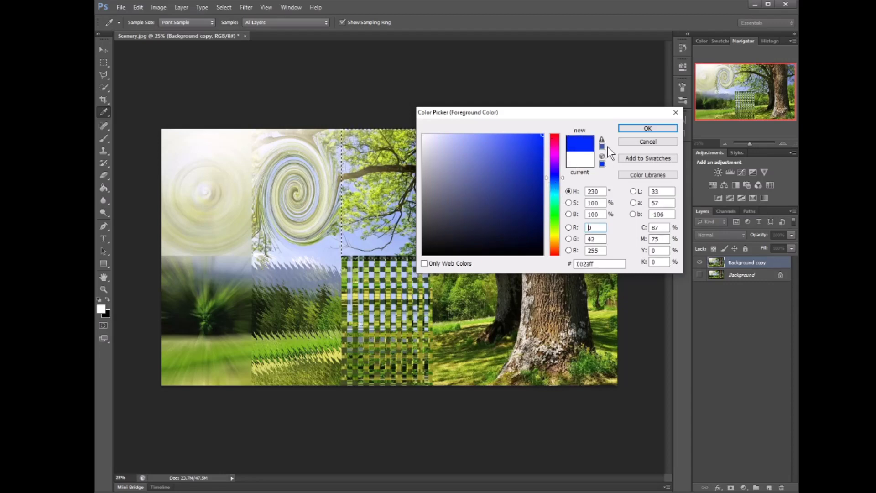
{"action": "left_click", "coordinate": [625, 130]}
{"action": "left_click", "coordinate": [107, 313]}
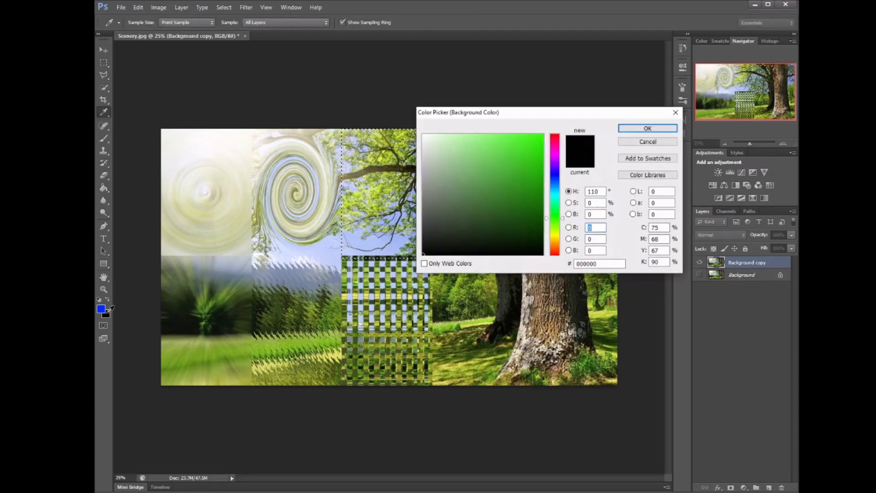
{"action": "left_click_drag", "start_coordinate": [532, 190], "coordinate": [561, 135]}
{"action": "left_click", "coordinate": [630, 127]}
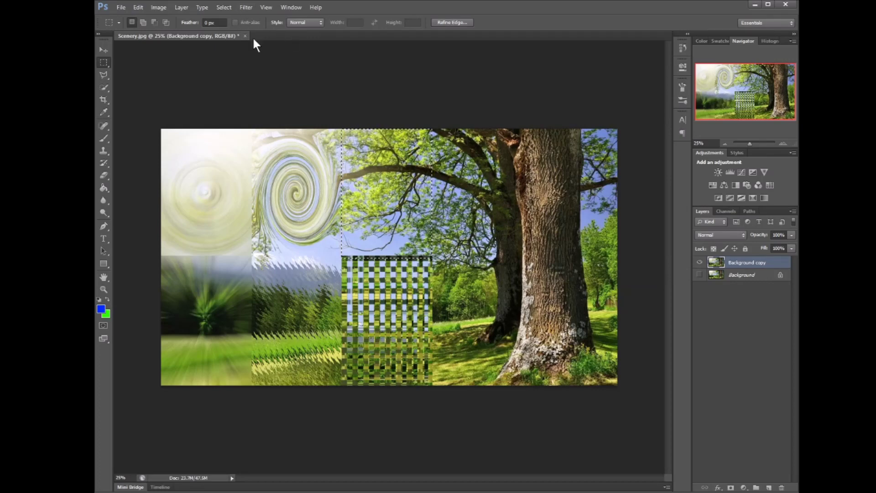
Render Clouds in the selected section using the foreground and background colours.
{"action": "left_click", "coordinate": [248, 8]}
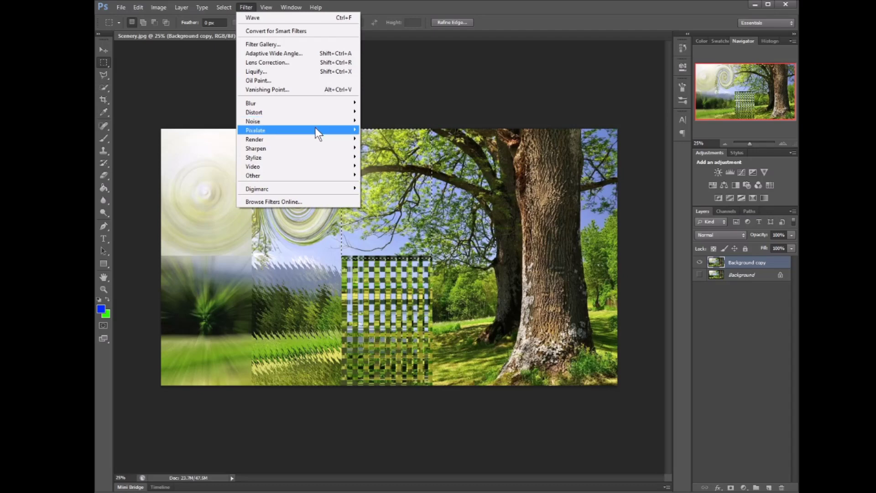
{"action": "mouse_move", "coordinate": [320, 141]}
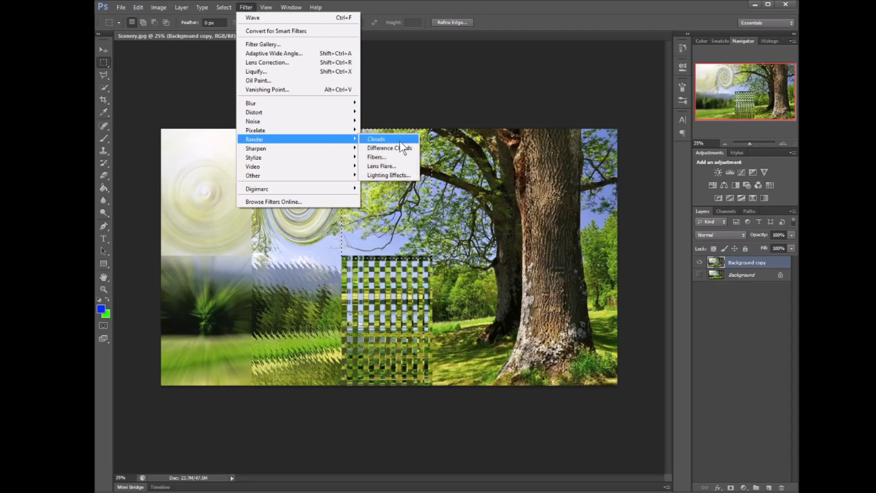
{"action": "left_click", "coordinate": [400, 142]}
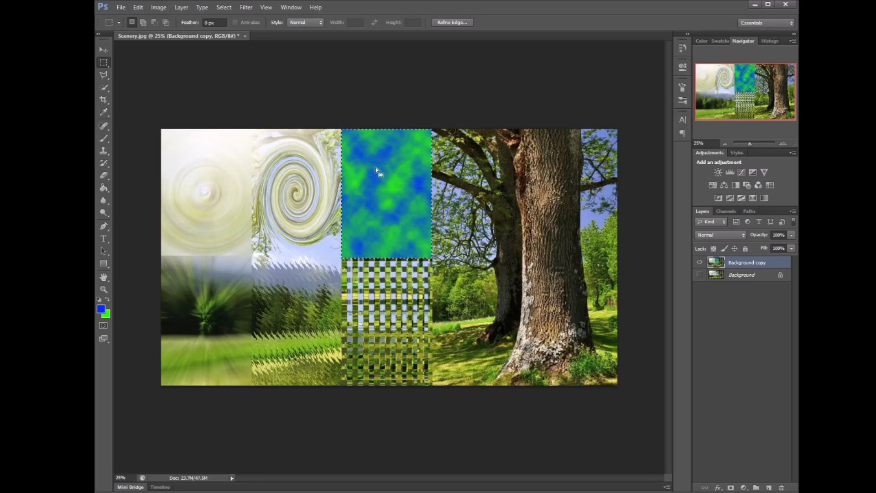
Move the selection horizontally by about 10.56 in to the section just right of the clouds block and open the Filter Gallery.
{"action": "left_click_drag", "start_coordinate": [375, 178], "coordinate": [465, 180]}
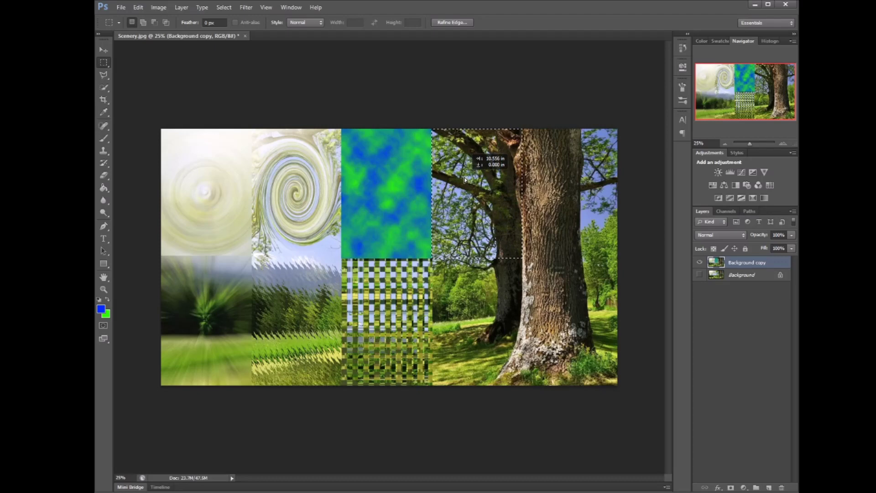
{"action": "left_click_drag", "start_coordinate": [466, 180], "coordinate": [465, 180]}
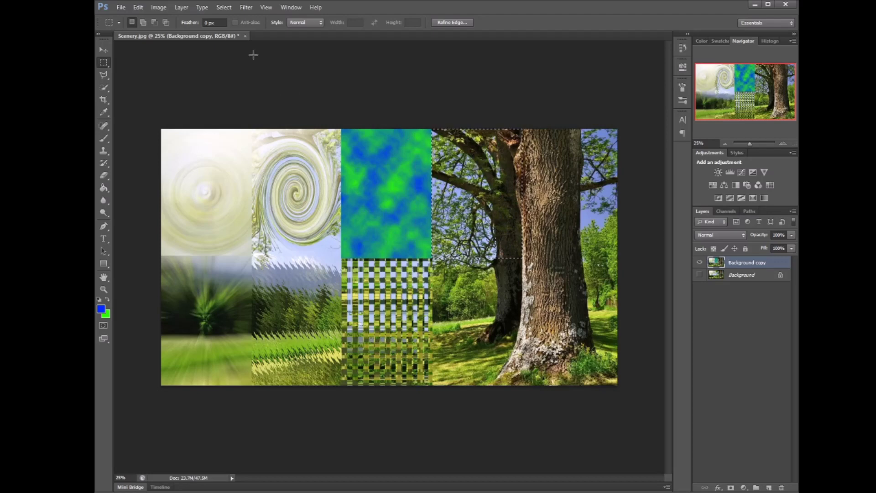
{"action": "left_click", "coordinate": [245, 7]}
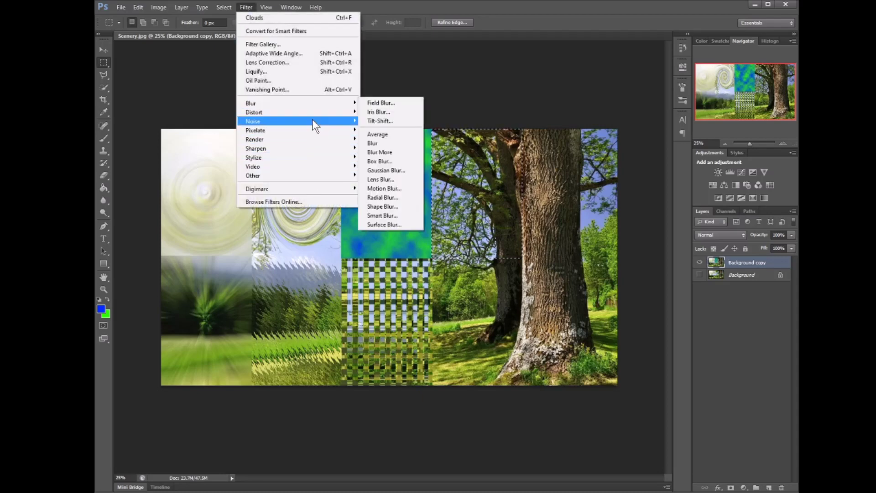
{"action": "mouse_move", "coordinate": [308, 138]}
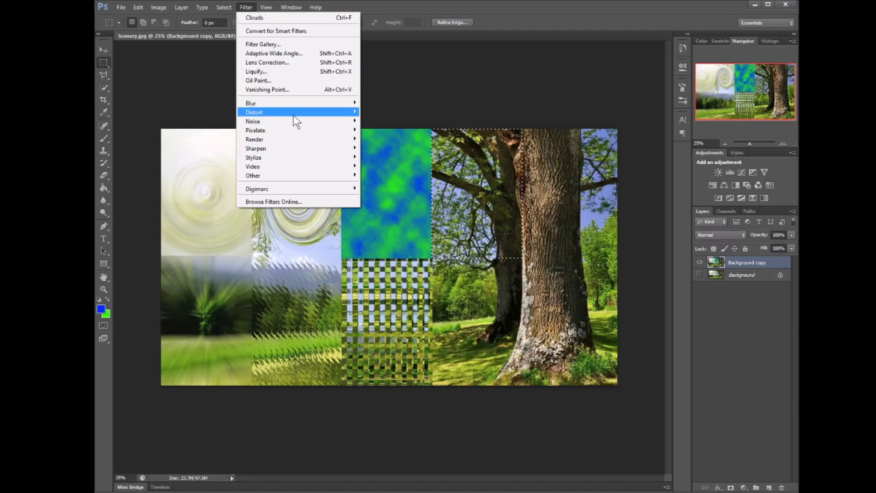
{"action": "mouse_move", "coordinate": [293, 115]}
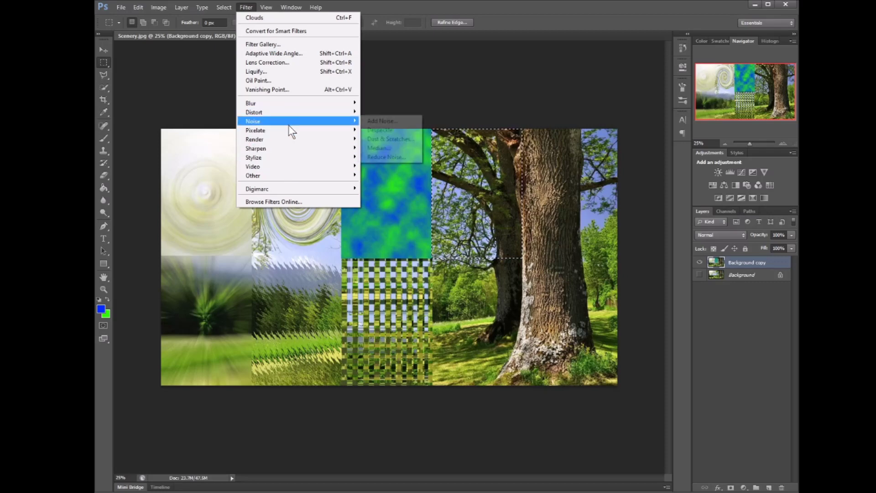
{"action": "left_click", "coordinate": [273, 45]}
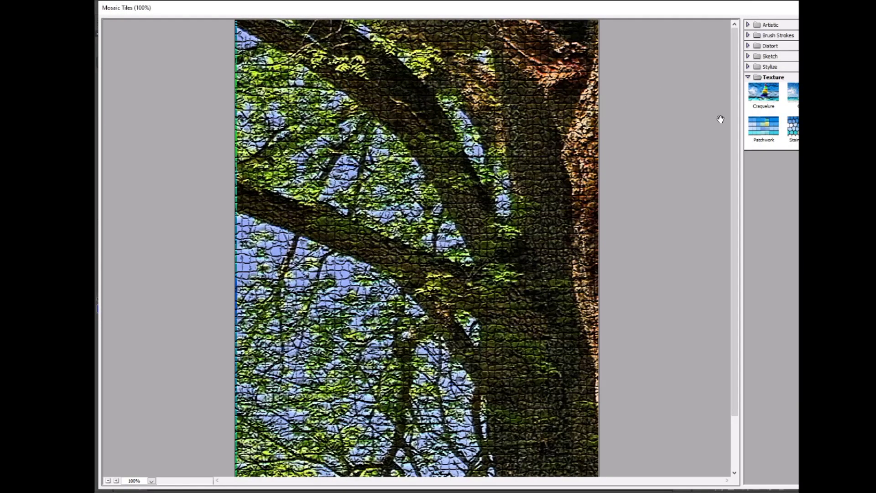
Choose the Glowing Edges filter from the Stylize category and reposition the gallery so its settings are fully visible.
{"action": "left_click", "coordinate": [748, 77]}
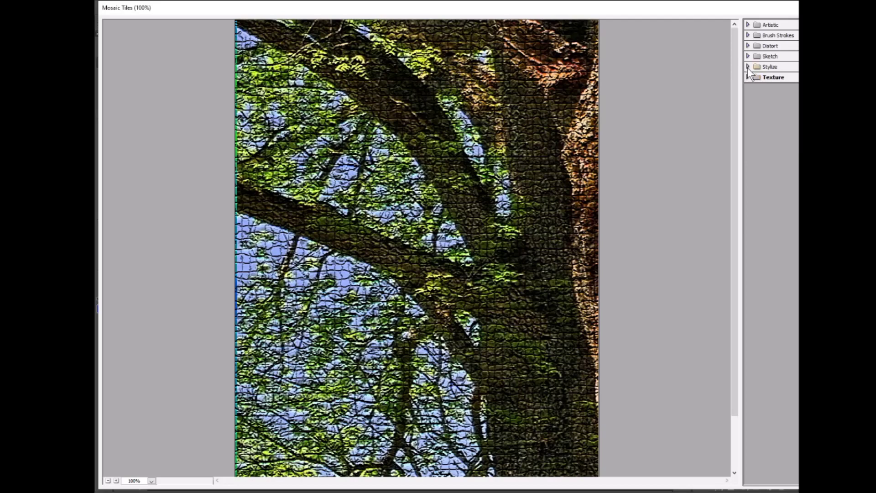
{"action": "left_click", "coordinate": [748, 67]}
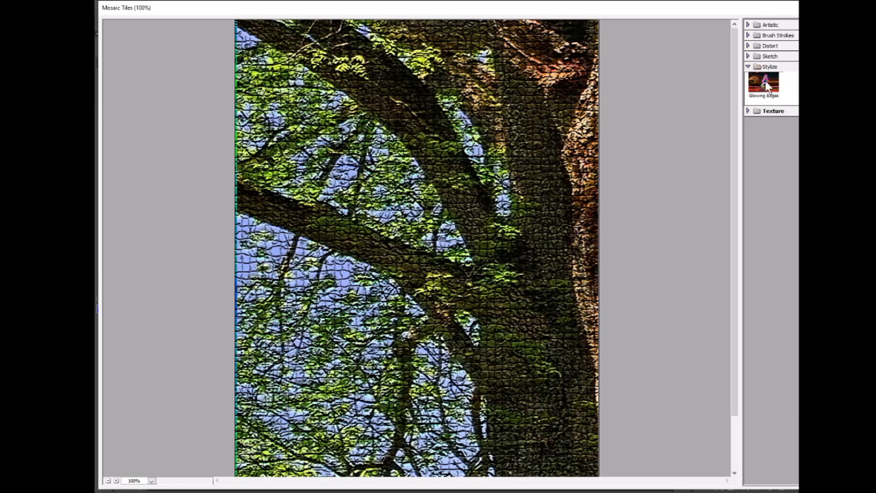
{"action": "left_click", "coordinate": [766, 80]}
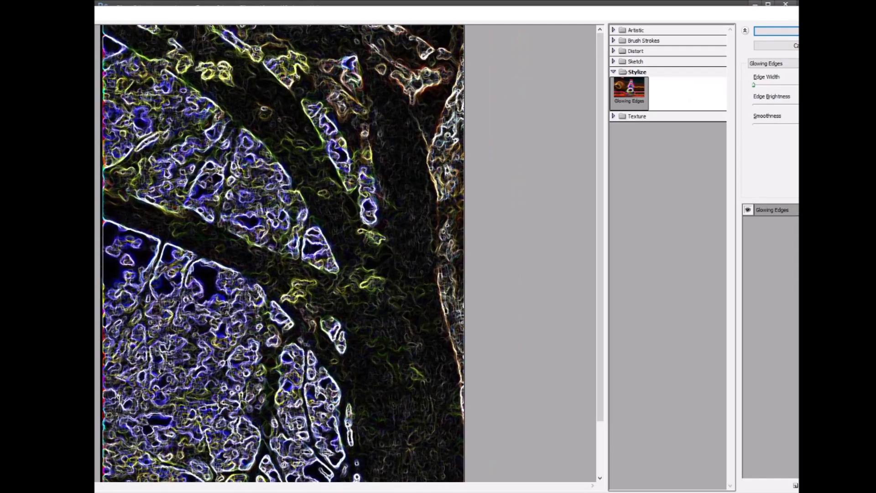
{"action": "left_click_drag", "start_coordinate": [871, 37], "coordinate": [645, 35]}
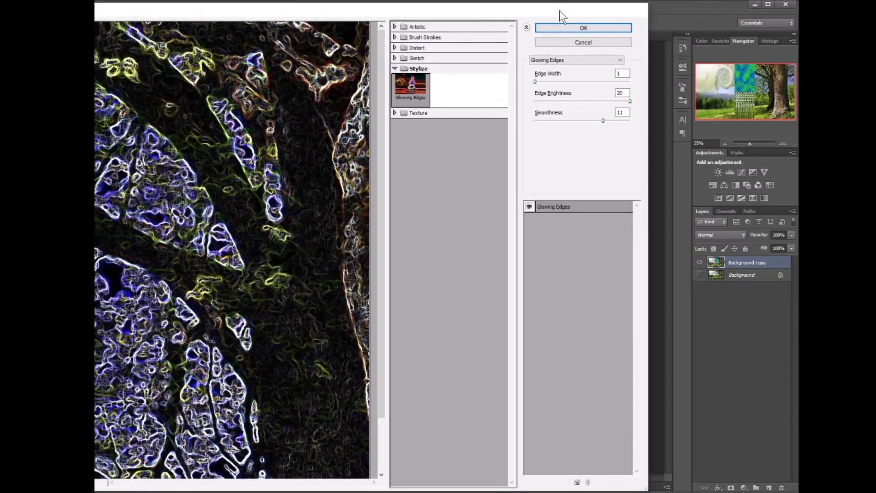
{"action": "left_click_drag", "start_coordinate": [560, 10], "coordinate": [681, 10]}
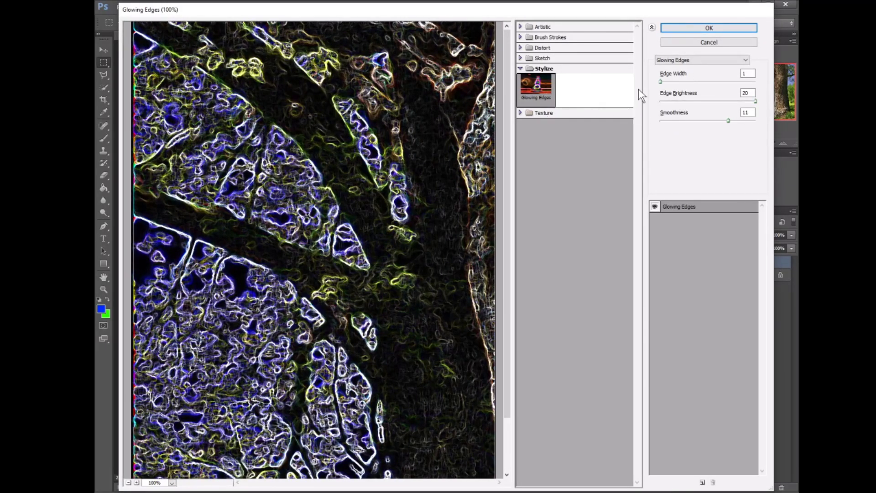
Apply Glowing Edges to the selected section with Edge Width 1, Edge Brightness 20 and Smoothness 15.
{"action": "mouse_move", "coordinate": [662, 83]}
{"action": "left_mouse_down"}
{"action": "mouse_move", "coordinate": [745, 83]}
{"action": "mouse_move", "coordinate": [672, 94]}
{"action": "left_mouse_up"}
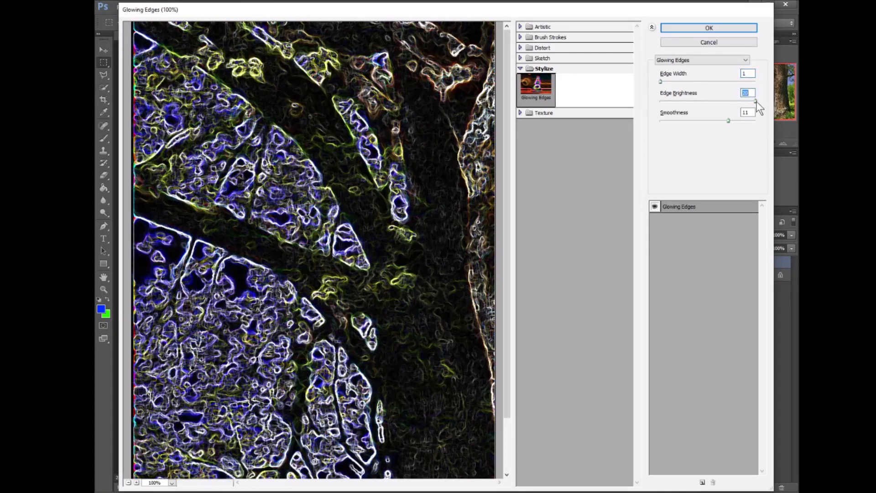
{"action": "left_click_drag", "start_coordinate": [755, 101], "coordinate": [678, 128]}
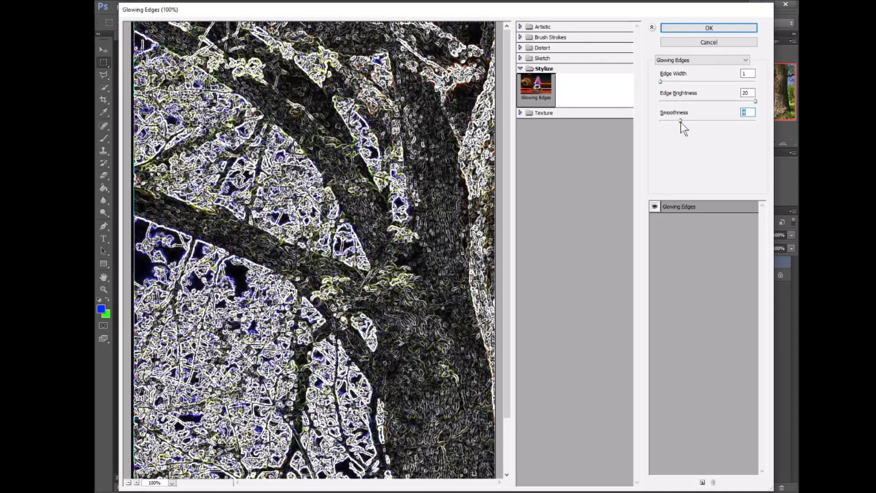
{"action": "left_click_drag", "start_coordinate": [681, 122], "coordinate": [757, 124]}
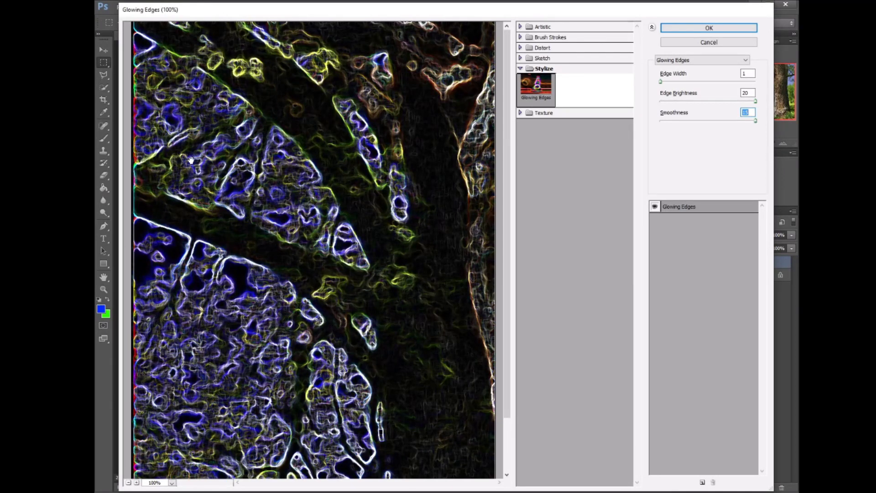
{"action": "left_click", "coordinate": [717, 28]}
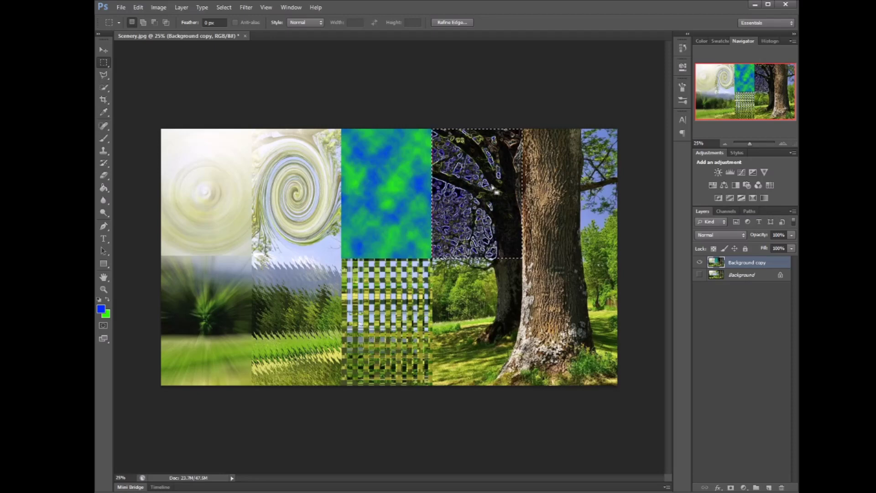
Move the selection down to the section below the glowing edges block and choose the Patchwork texture filter from the Filter Gallery.
{"action": "left_click_drag", "start_coordinate": [495, 191], "coordinate": [492, 315]}
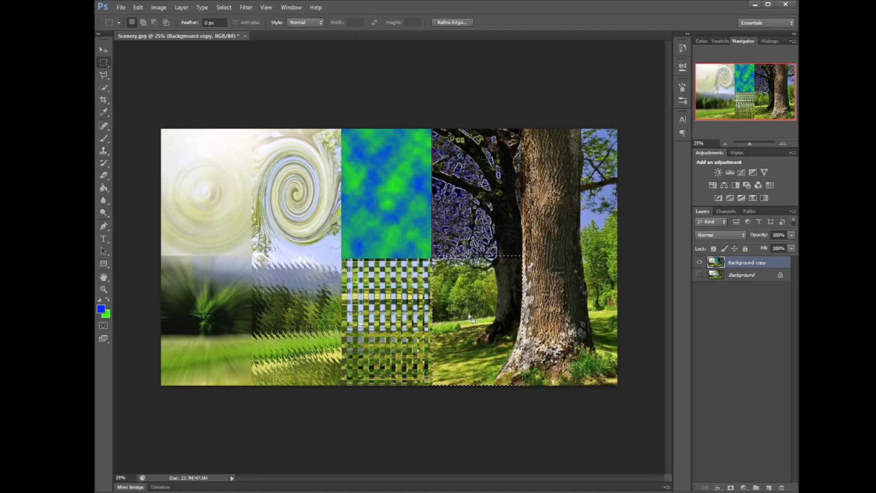
{"action": "left_click", "coordinate": [246, 7]}
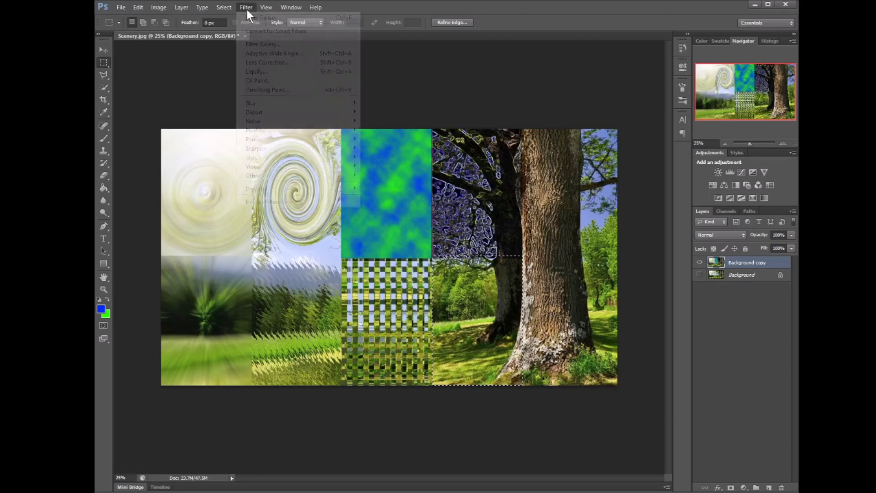
{"action": "left_click", "coordinate": [258, 45]}
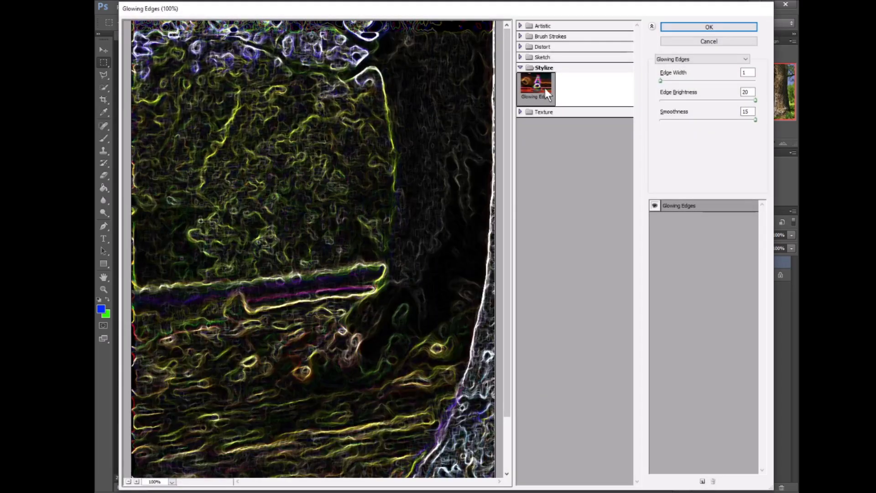
{"action": "left_click", "coordinate": [520, 113]}
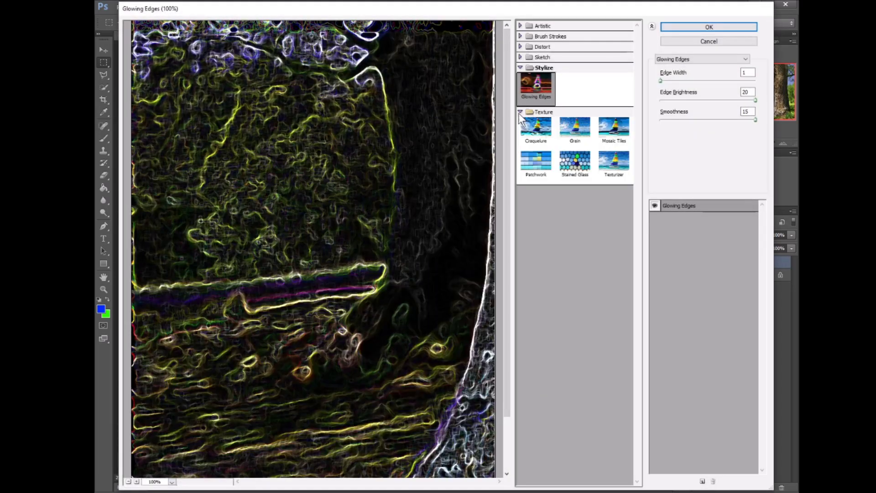
{"action": "left_click", "coordinate": [541, 170]}
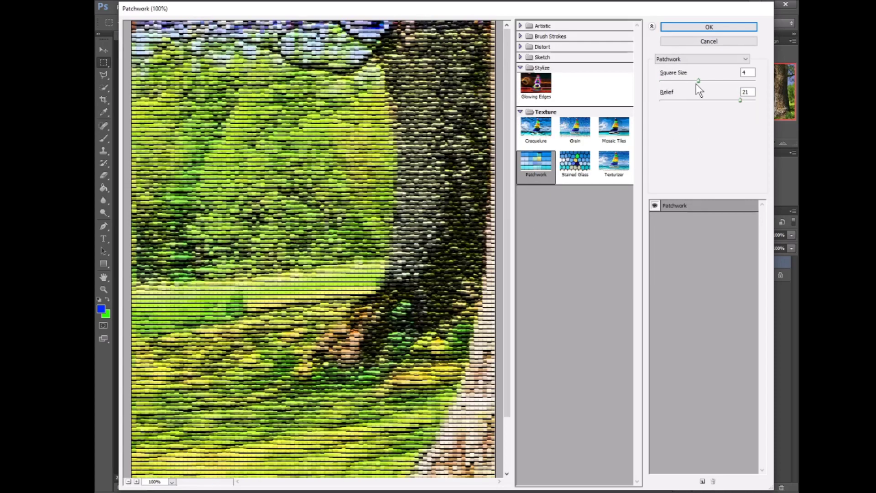
Set Patchwork's Square Size to 10 and Relief to 25 and apply the filter.
{"action": "left_click_drag", "start_coordinate": [699, 83], "coordinate": [677, 89]}
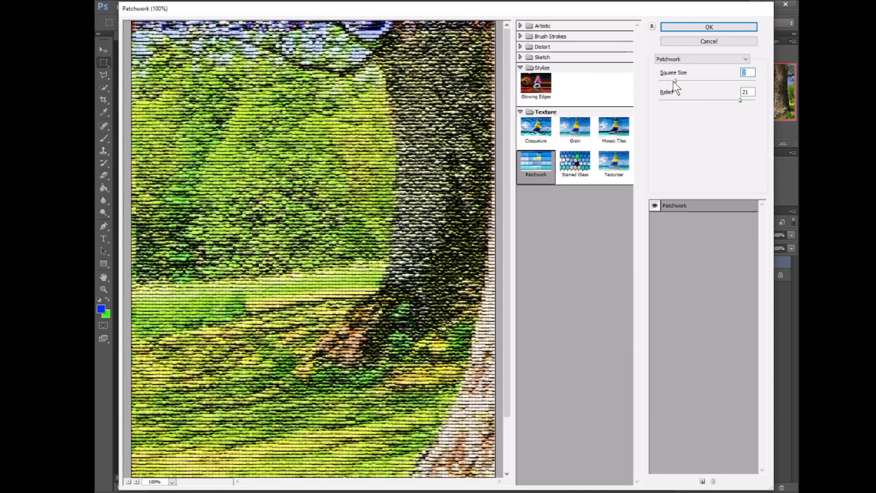
{"action": "left_click_drag", "start_coordinate": [681, 81], "coordinate": [649, 114]}
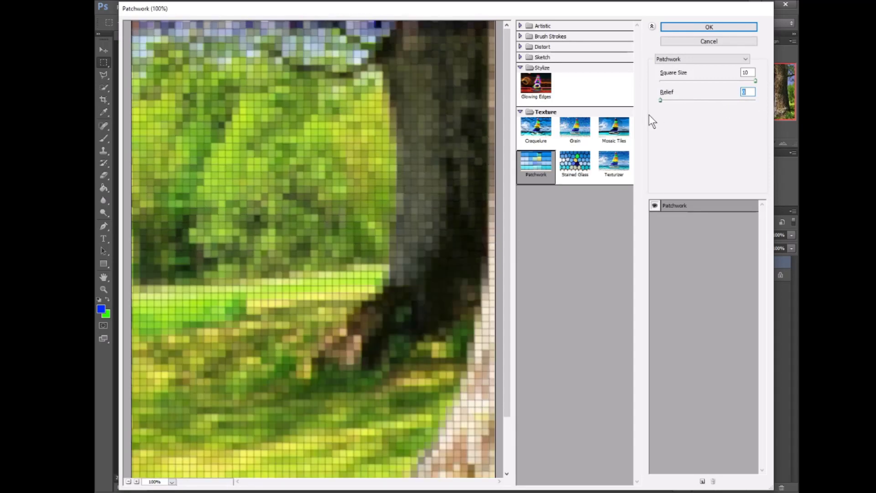
{"action": "left_click_drag", "start_coordinate": [649, 114], "coordinate": [757, 111]}
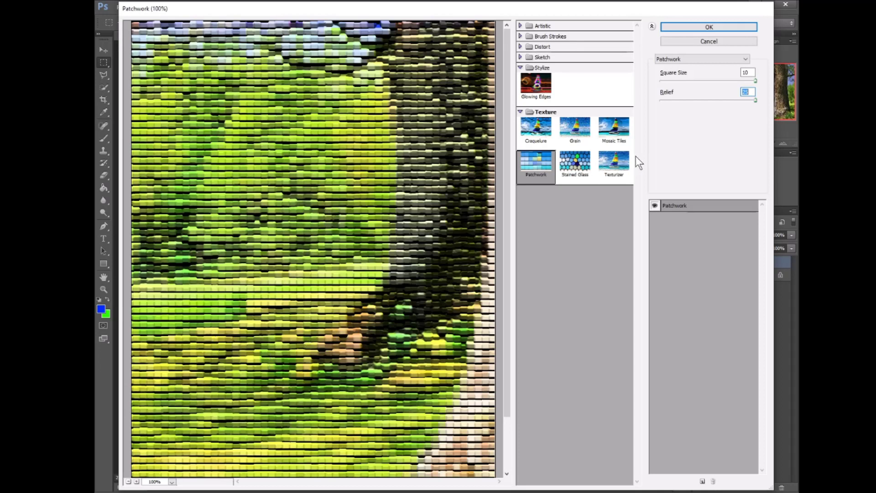
{"action": "left_click", "coordinate": [708, 26]}
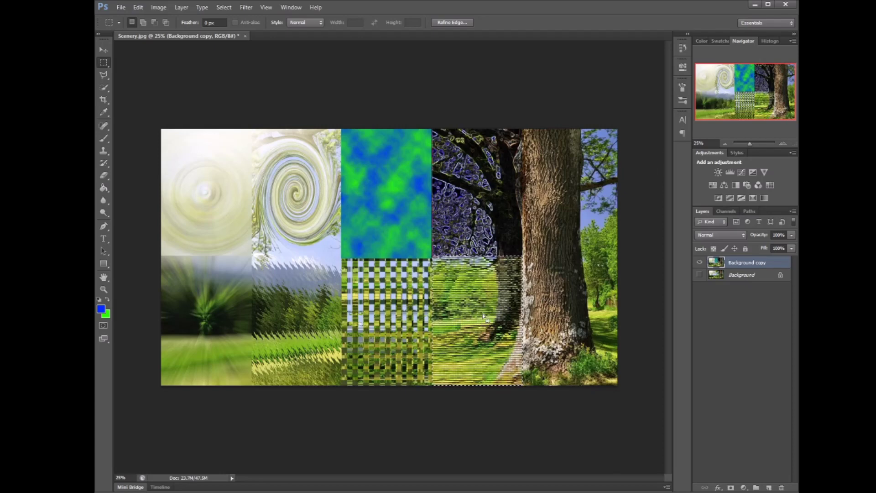
Move the selection horizontally onto the lower part of the large tree trunk and choose the Mosaic Tiles filter from the Filter Gallery.
{"action": "left_click_drag", "start_coordinate": [476, 325], "coordinate": [566, 325]}
{"action": "right_click", "coordinate": [566, 322]}
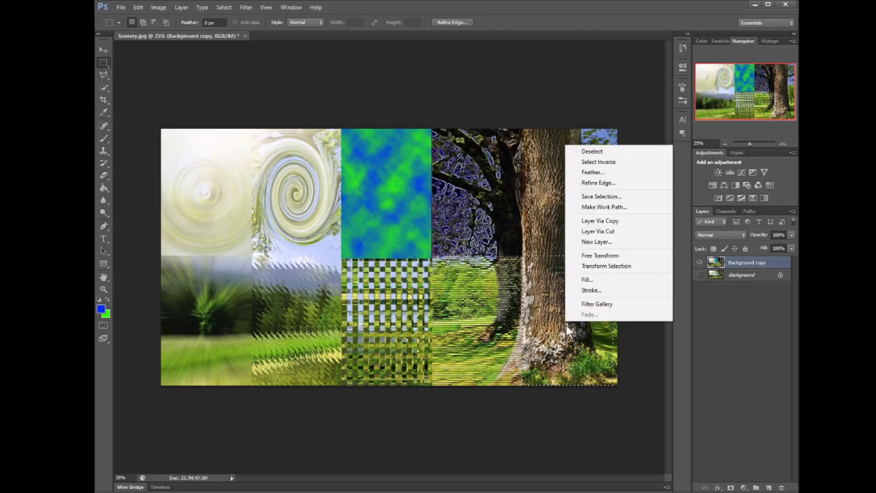
{"action": "left_click", "coordinate": [250, 7]}
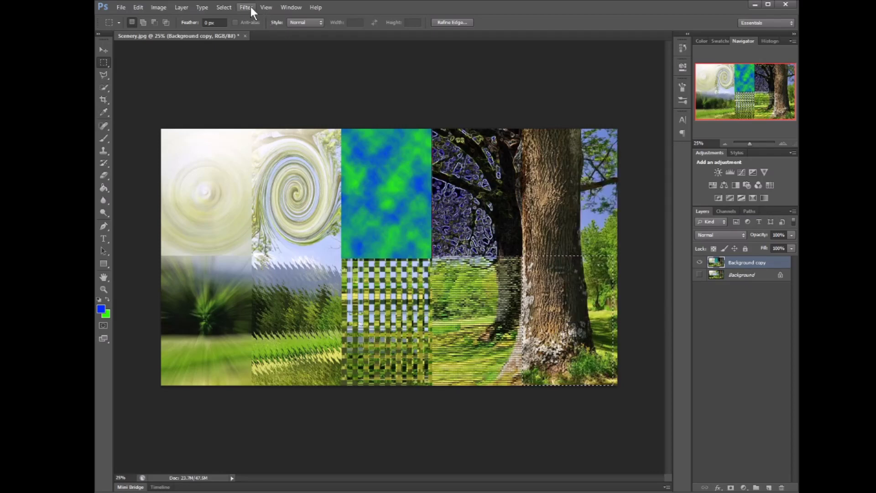
{"action": "left_click", "coordinate": [251, 7]}
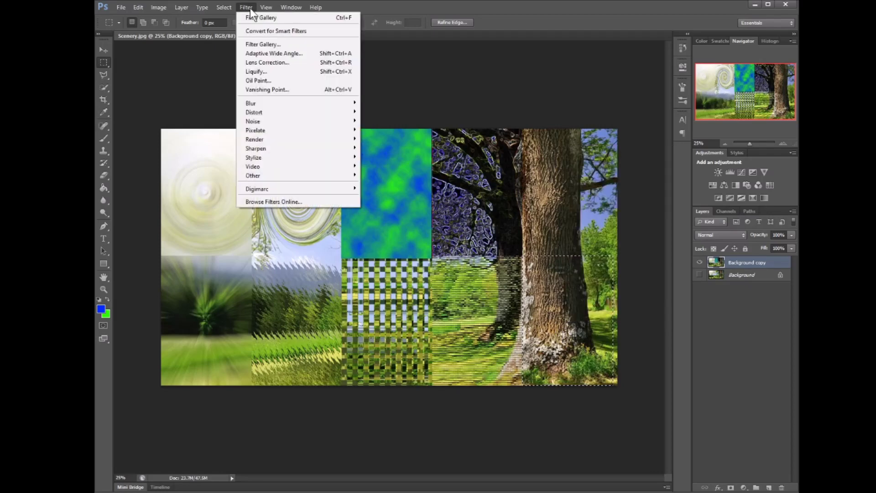
{"action": "left_click", "coordinate": [260, 43]}
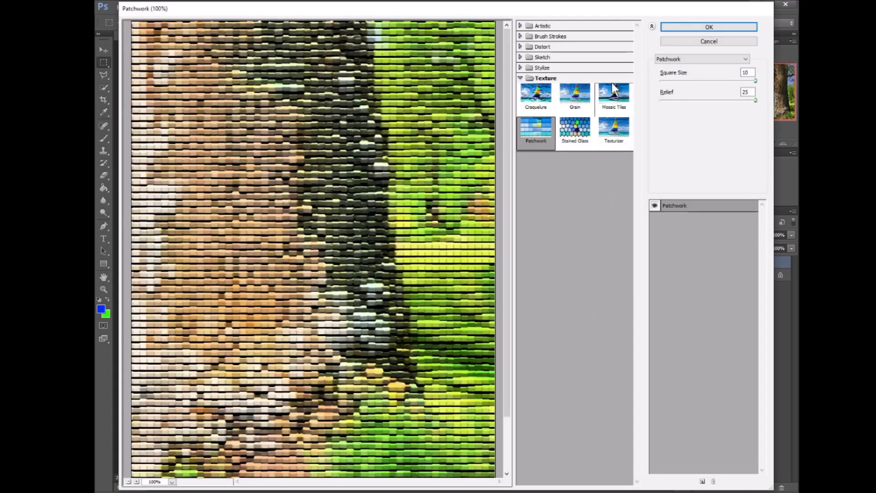
{"action": "left_click", "coordinate": [618, 94]}
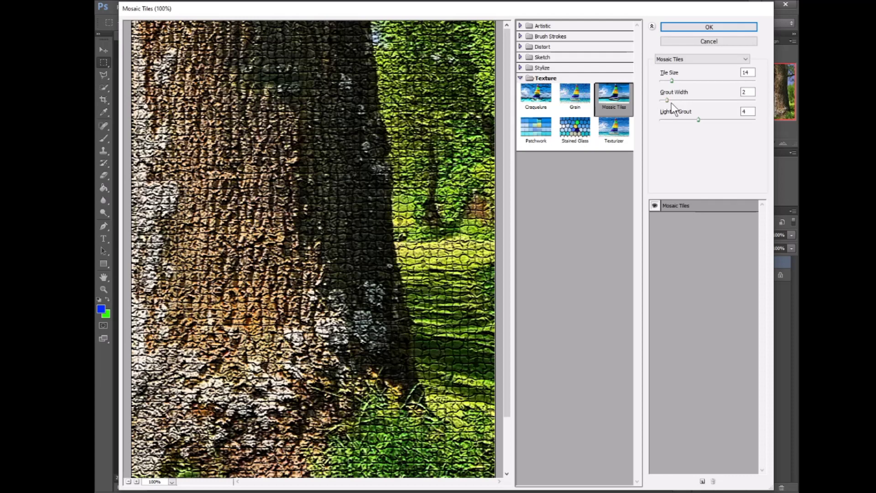
Set the Mosaic Tiles Grout Width to 4 and Lighten Grout to 0.
{"action": "left_click_drag", "start_coordinate": [666, 101], "coordinate": [692, 102]}
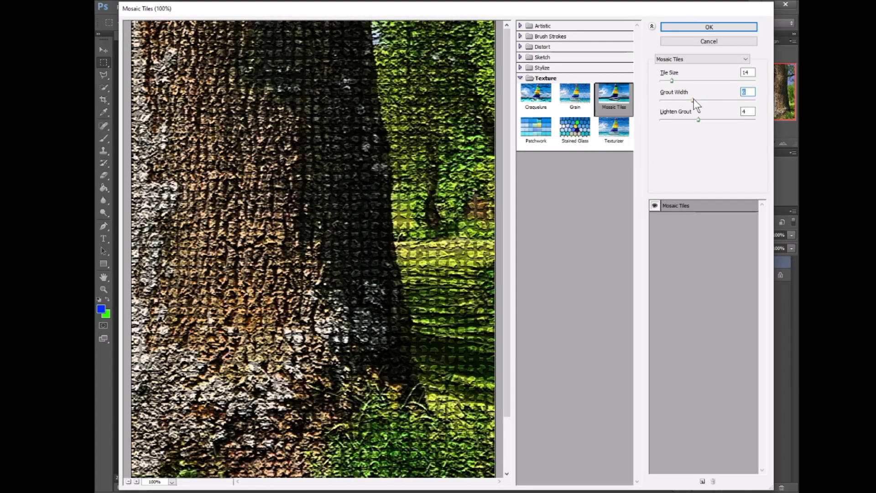
{"action": "left_click_drag", "start_coordinate": [694, 102], "coordinate": [715, 102]}
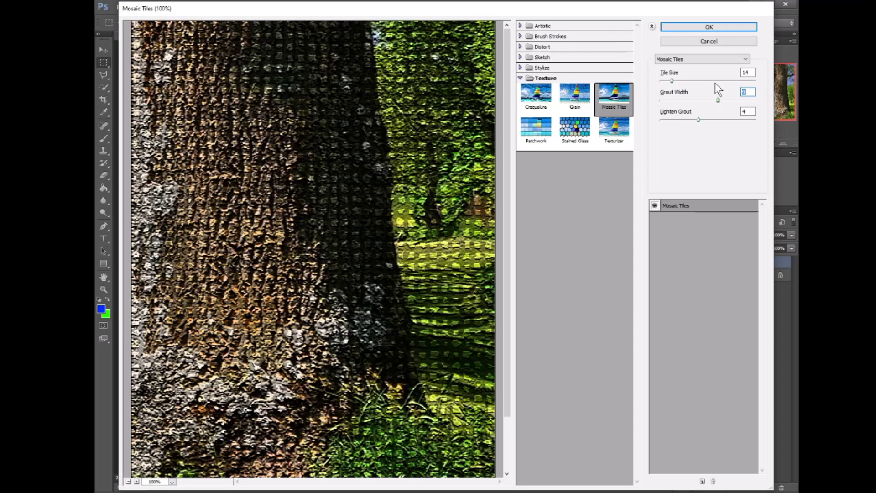
{"action": "left_click_drag", "start_coordinate": [718, 100], "coordinate": [681, 113]}
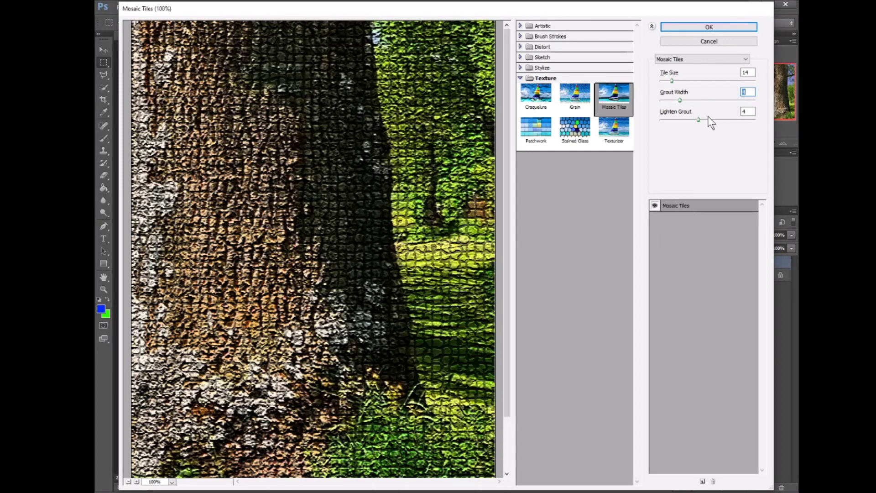
{"action": "left_click_drag", "start_coordinate": [699, 120], "coordinate": [655, 128]}
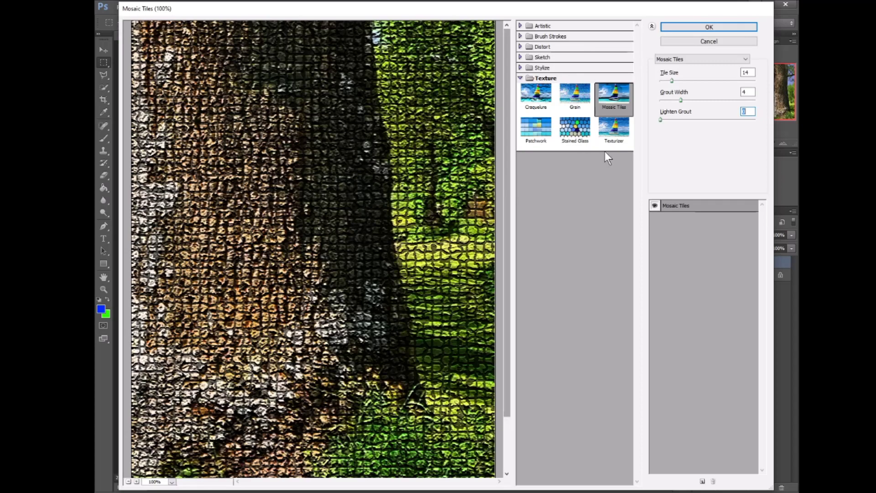
Set the mosaic Tile Size to 15 and apply the filter to the lower trunk section.
{"action": "mouse_move", "coordinate": [672, 81]}
{"action": "left_mouse_down"}
{"action": "mouse_move", "coordinate": [761, 81]}
{"action": "mouse_move", "coordinate": [657, 95]}
{"action": "mouse_move", "coordinate": [669, 95]}
{"action": "left_mouse_up"}
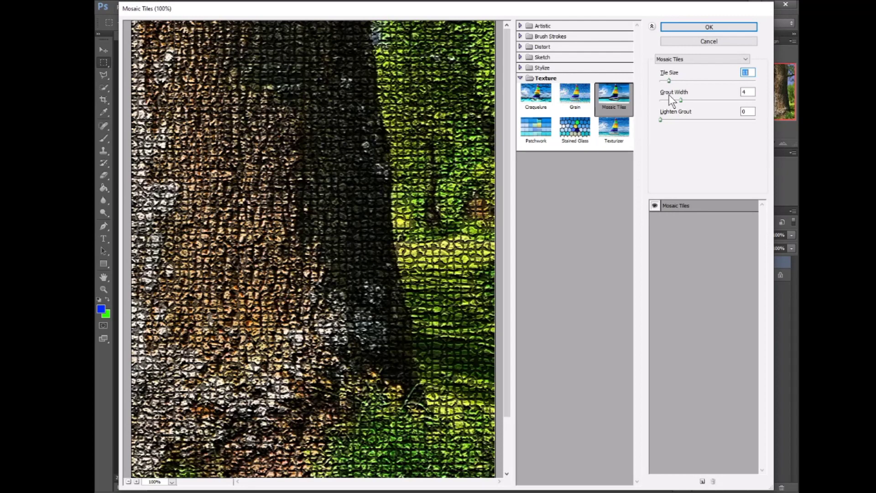
{"action": "key", "text": "Up"}
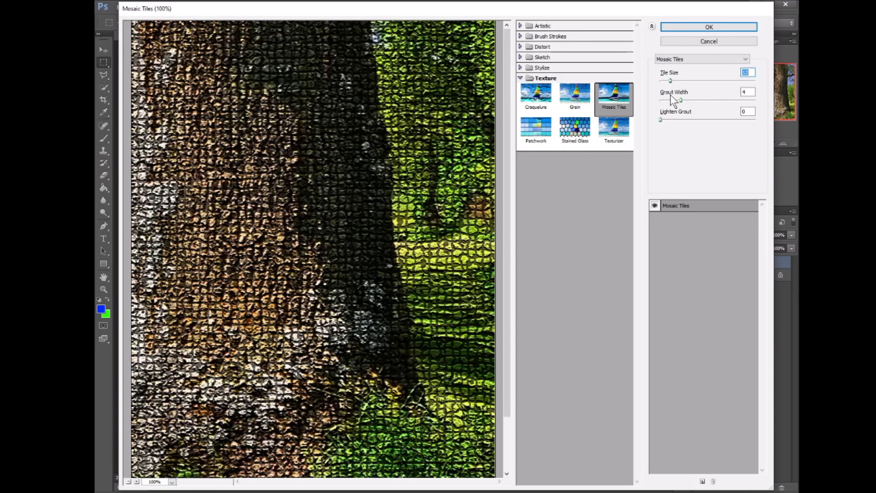
{"action": "left_click_drag", "start_coordinate": [670, 95], "coordinate": [672, 94]}
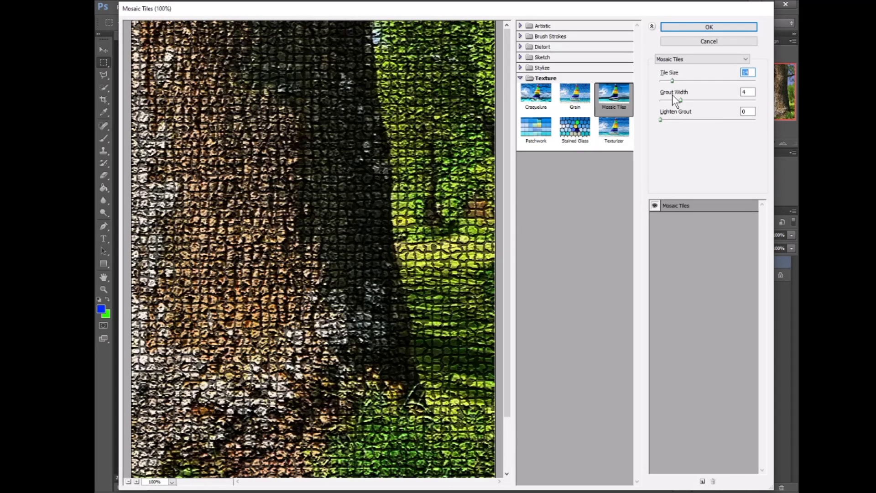
{"action": "key", "text": "Up"}
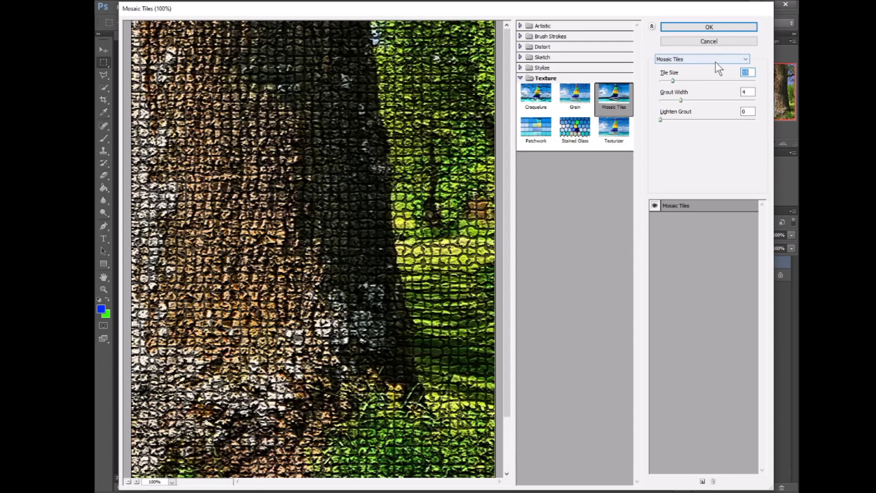
{"action": "left_click", "coordinate": [713, 29]}
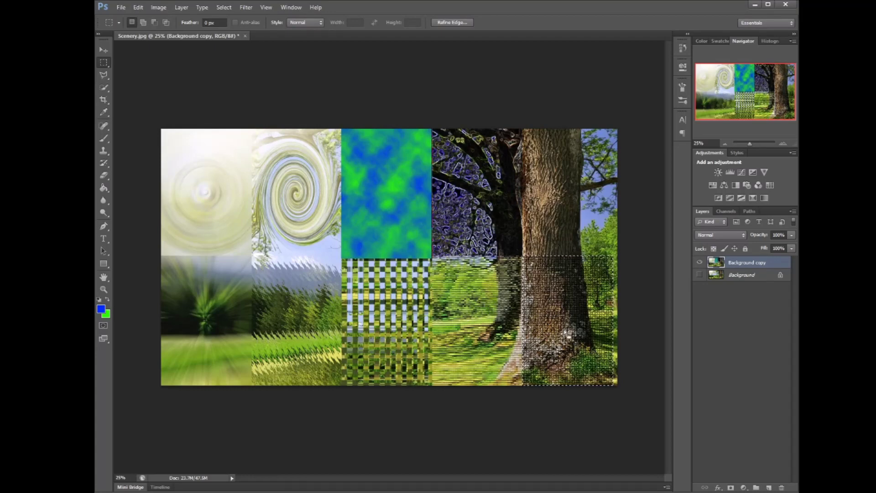
Move the selection up onto the upper part of the large tree trunk and open the Filter Gallery.
{"action": "left_click_drag", "start_coordinate": [565, 328], "coordinate": [563, 208]}
{"action": "left_click", "coordinate": [241, 8]}
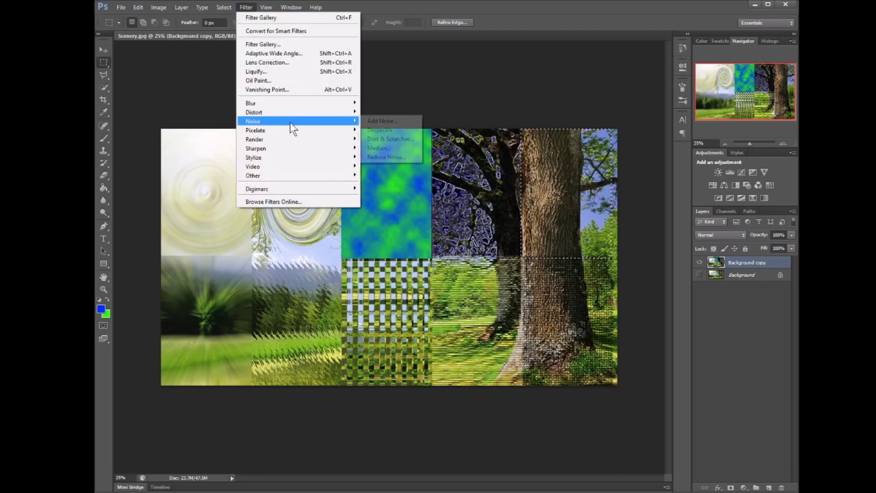
{"action": "left_click", "coordinate": [303, 44]}
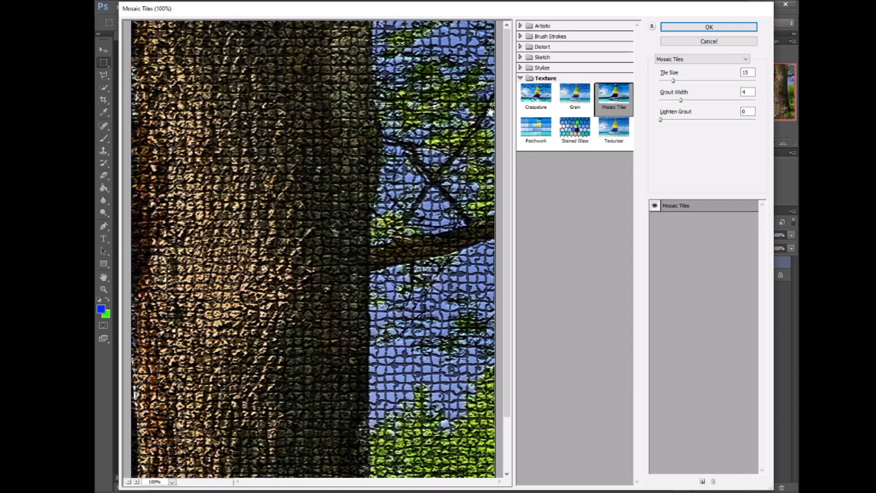
Try the Artistic Colored Pencil filter with Pencil Width 16, Stroke Pressure 15 and Paper Brightness 50, viewing the whole section.
{"action": "left_click", "coordinate": [519, 26]}
{"action": "left_click", "coordinate": [539, 46]}
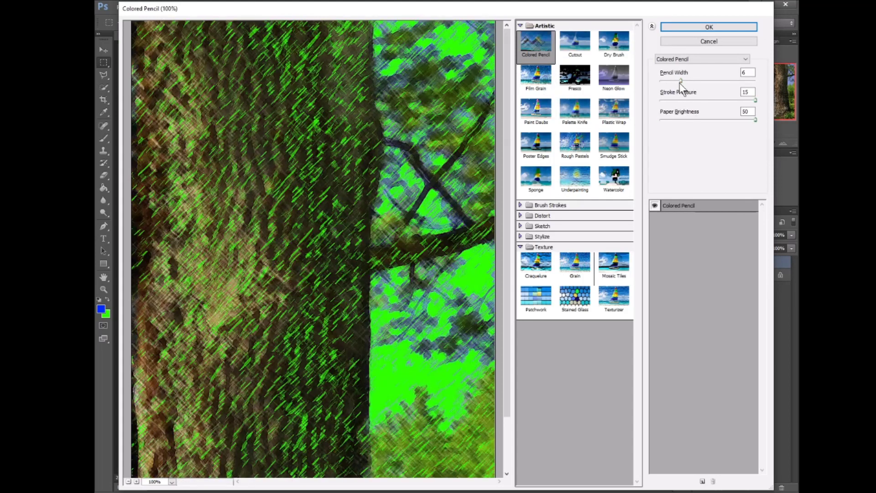
{"action": "mouse_move", "coordinate": [682, 81]}
{"action": "left_mouse_down"}
{"action": "mouse_move", "coordinate": [724, 83]}
{"action": "mouse_move", "coordinate": [695, 103]}
{"action": "mouse_move", "coordinate": [664, 103]}
{"action": "mouse_move", "coordinate": [755, 100]}
{"action": "mouse_move", "coordinate": [755, 123]}
{"action": "mouse_move", "coordinate": [674, 123]}
{"action": "mouse_move", "coordinate": [757, 126]}
{"action": "left_mouse_up"}
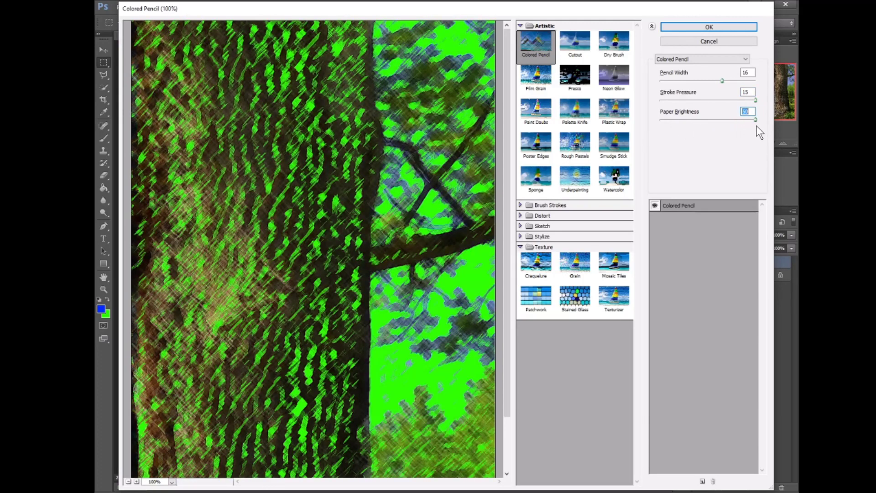
{"action": "left_click", "coordinate": [128, 481]}
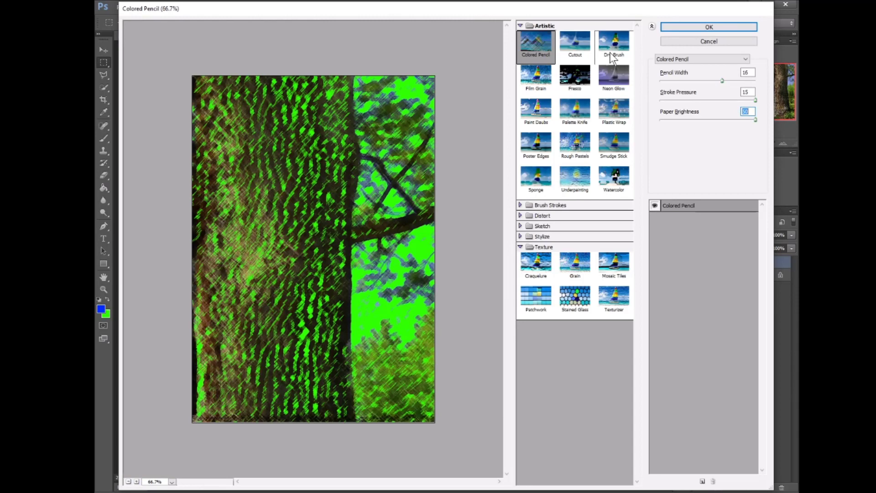
Preview the Artistic filters Cutout, Film Grain and Fresco on the upper trunk section.
{"action": "left_click", "coordinate": [582, 53]}
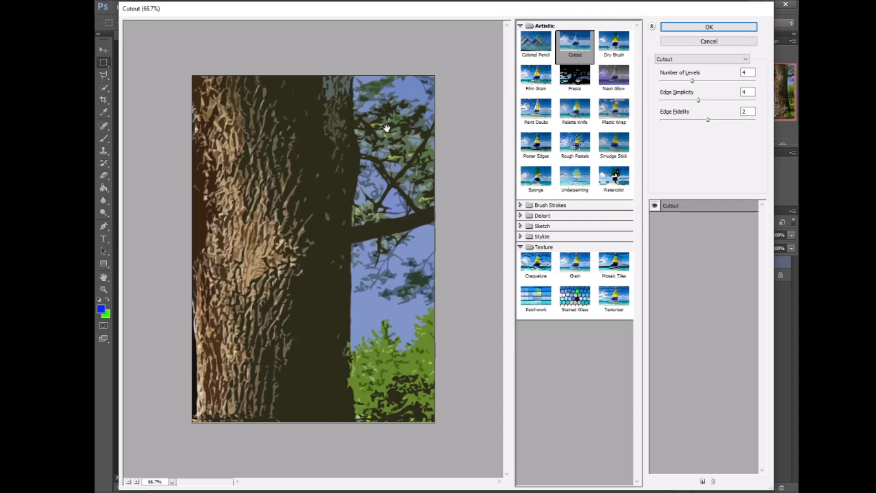
{"action": "left_click", "coordinate": [539, 84]}
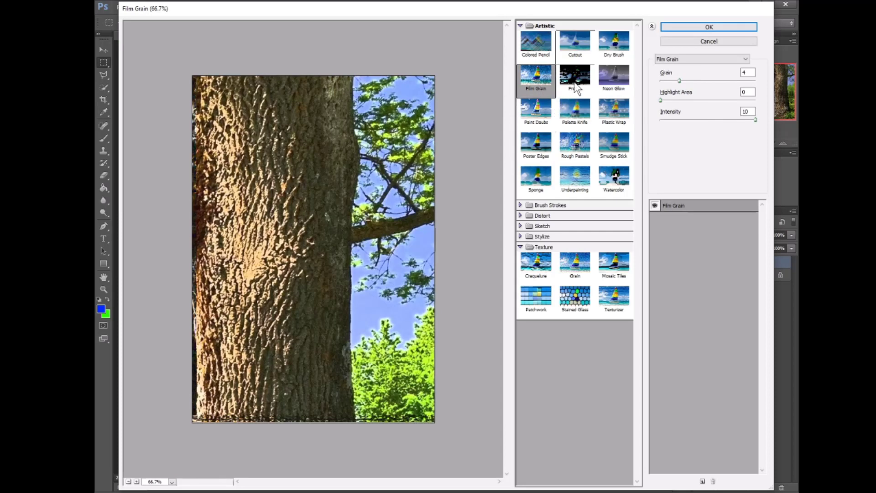
{"action": "left_click", "coordinate": [575, 82]}
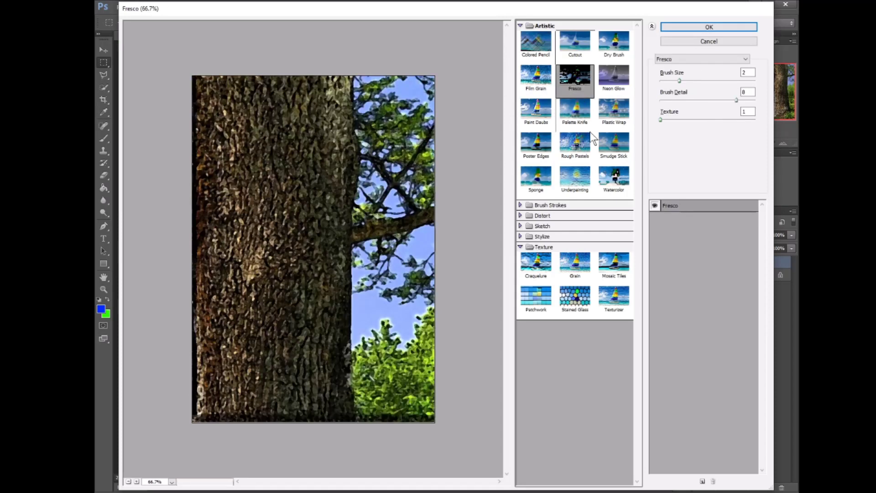
Try the Artistic Neon Glow filter with a magenta glow colour (f600ff) and with a blue one (0c00ff).
{"action": "left_click", "coordinate": [618, 75]}
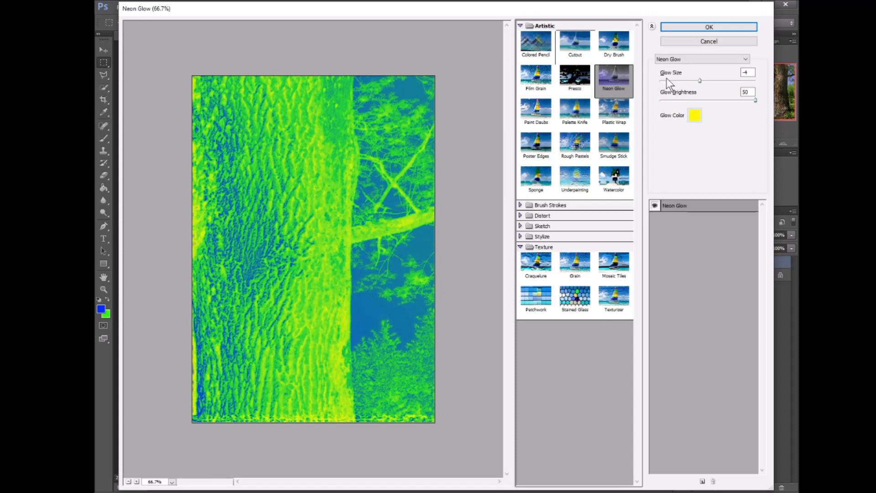
{"action": "left_click", "coordinate": [696, 115]}
{"action": "left_click", "coordinate": [555, 153]}
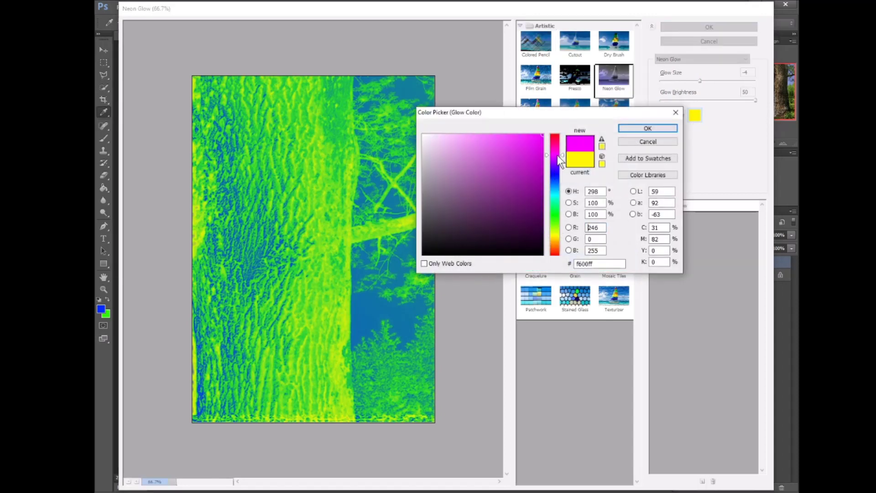
{"action": "left_click", "coordinate": [642, 128]}
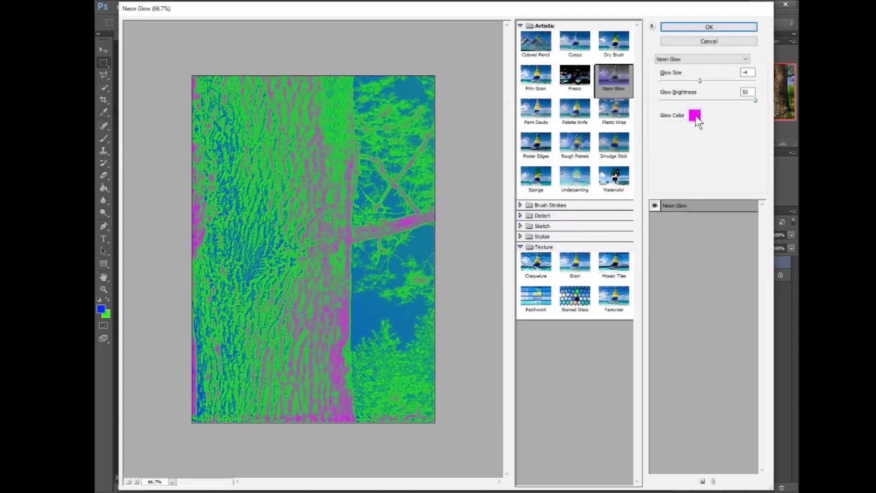
{"action": "left_click", "coordinate": [696, 116]}
{"action": "left_click", "coordinate": [555, 216]}
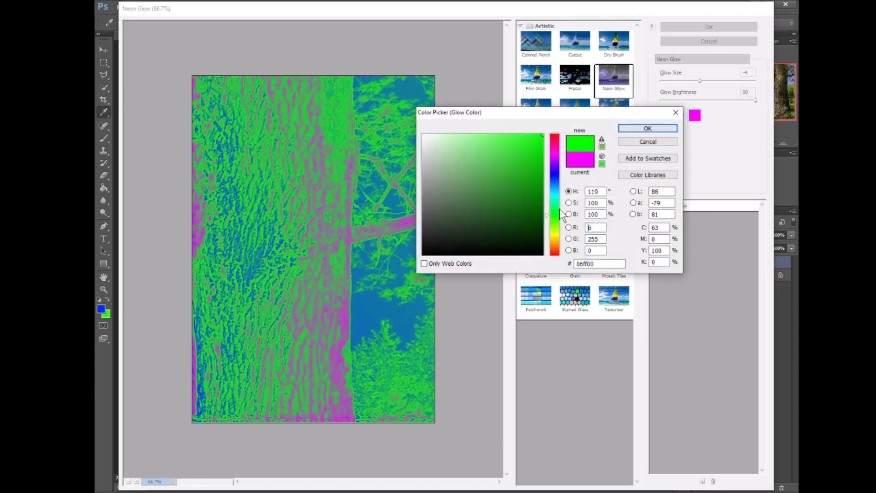
{"action": "left_click", "coordinate": [554, 174]}
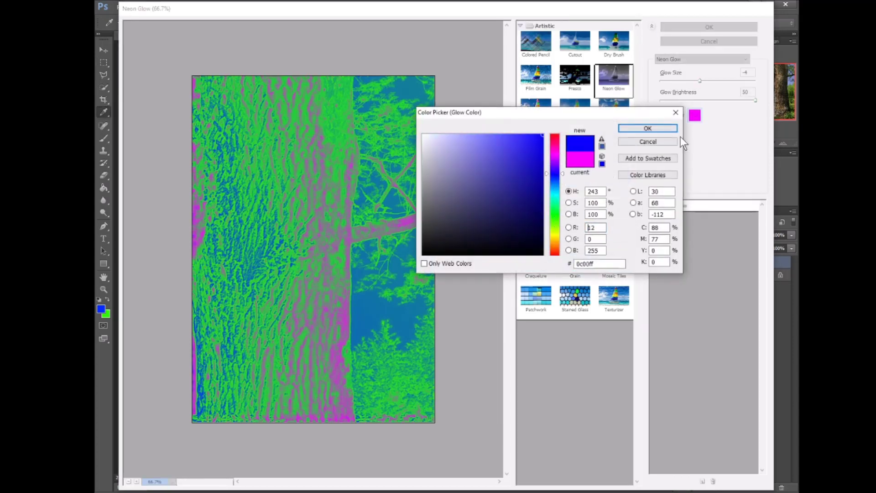
{"action": "left_click", "coordinate": [665, 129]}
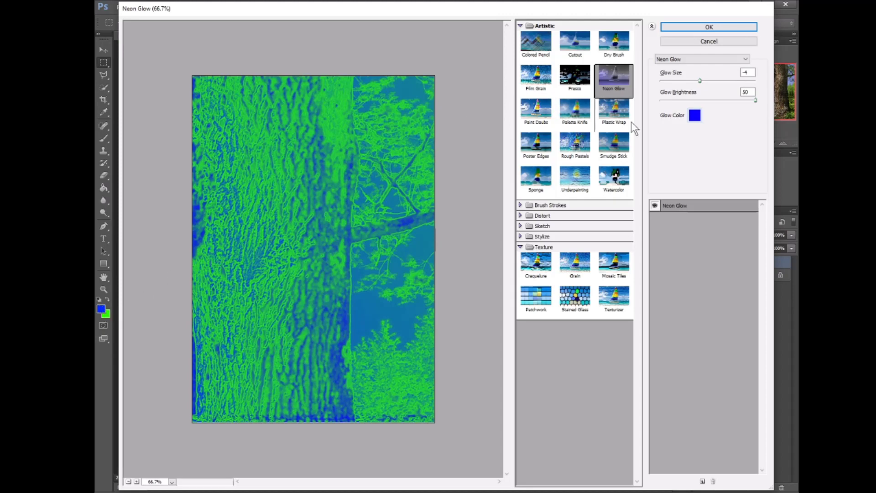
Preview Paint Daubs and Palette Knife, and try Plastic Wrap with Highlight Strength 20, Detail 15 and Smoothness 6.
{"action": "left_click", "coordinate": [537, 114]}
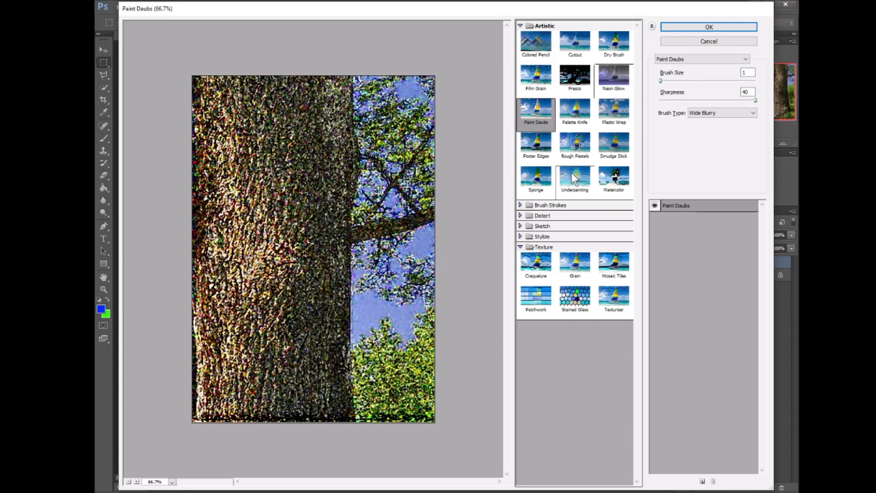
{"action": "left_click", "coordinate": [576, 105]}
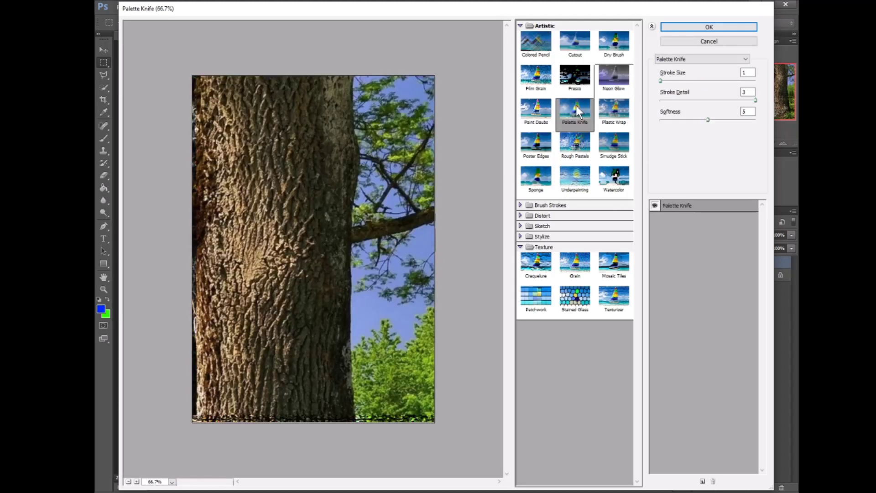
{"action": "left_click", "coordinate": [618, 116]}
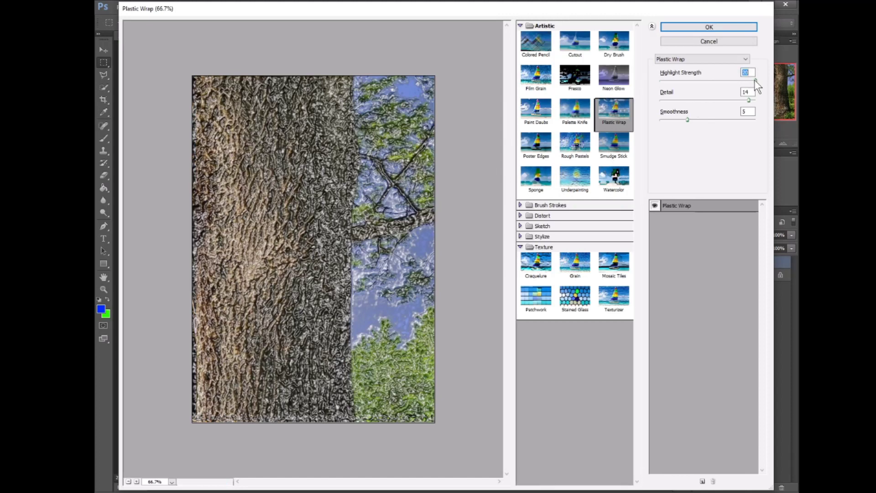
{"action": "left_click_drag", "start_coordinate": [755, 80], "coordinate": [730, 102]}
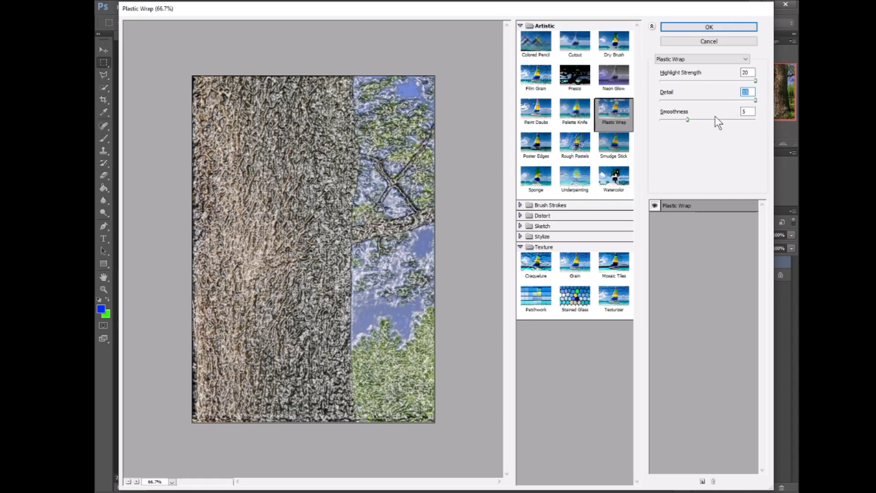
{"action": "mouse_move", "coordinate": [686, 120]}
{"action": "left_mouse_down"}
{"action": "mouse_move", "coordinate": [751, 119]}
{"action": "mouse_move", "coordinate": [694, 127]}
{"action": "left_mouse_up"}
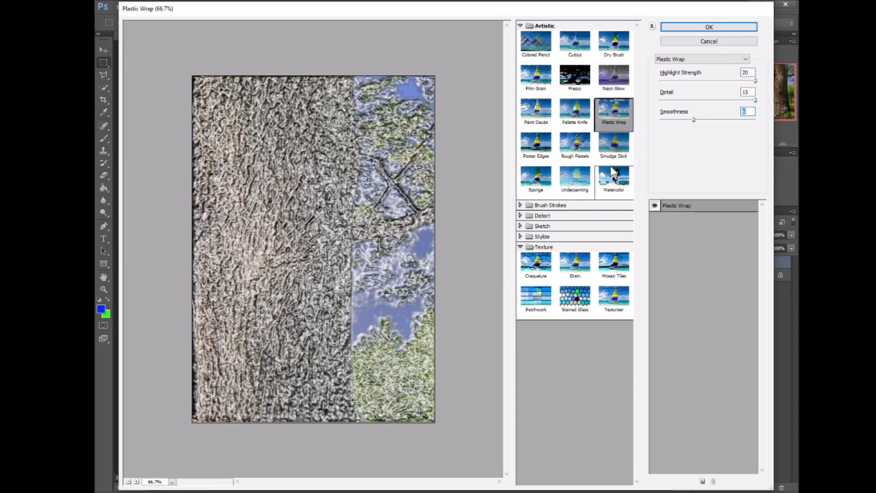
Preview the Artistic filters Rough Pastels, Underpainting and Watercolor on the trunk section.
{"action": "left_click", "coordinate": [578, 149]}
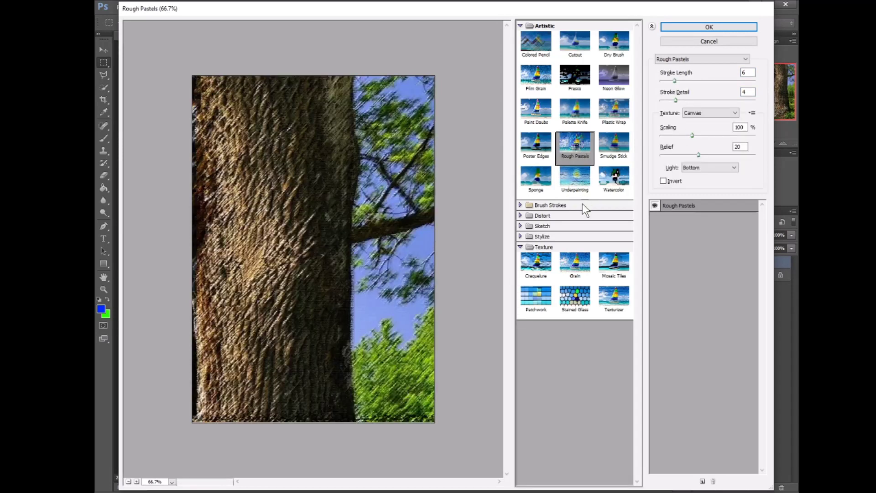
{"action": "left_click", "coordinate": [581, 187]}
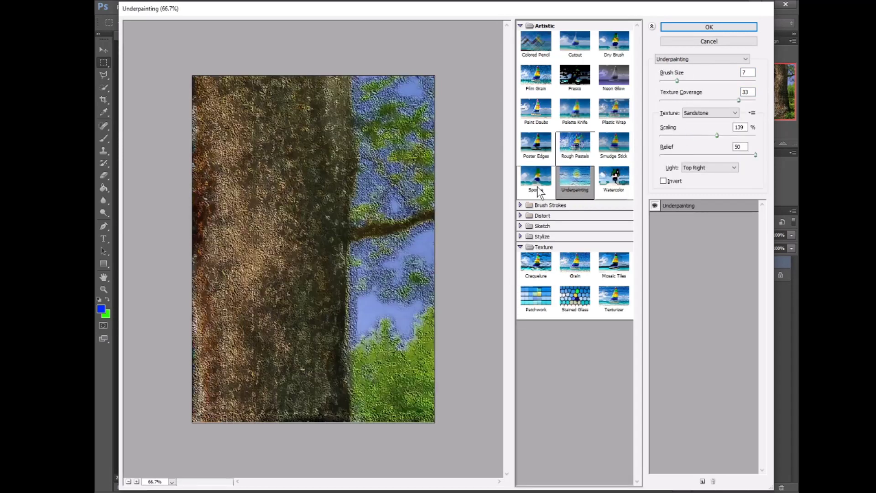
{"action": "left_click", "coordinate": [607, 191]}
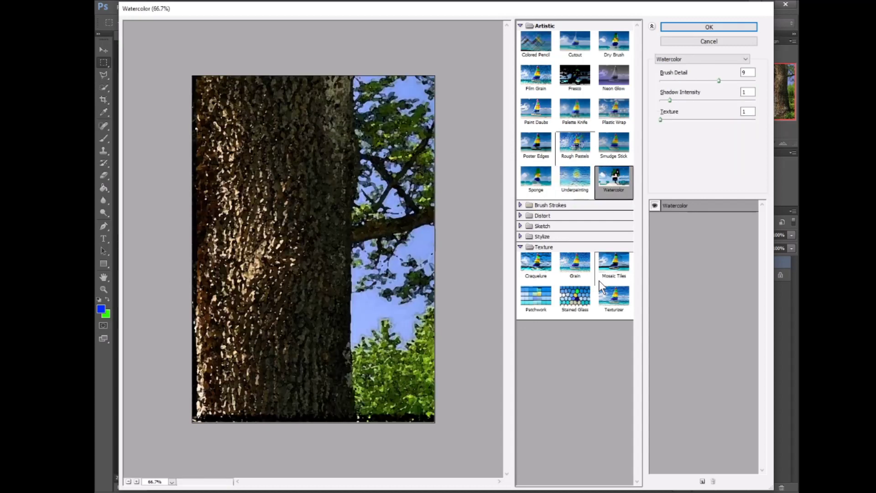
Preview the Brush Strokes filters Crosshatch, Dark Strokes, Spatter, Ink Outlines and Sprayed Strokes.
{"action": "left_click", "coordinate": [521, 206]}
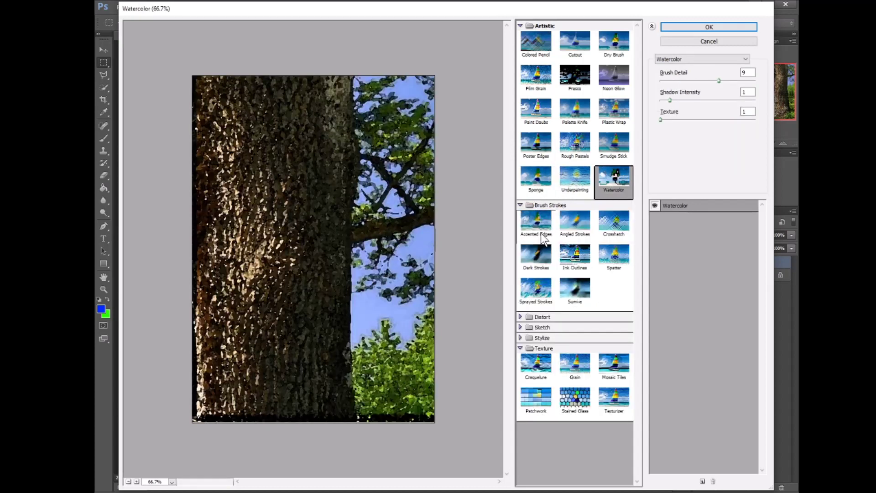
{"action": "left_click", "coordinate": [610, 225]}
{"action": "left_click", "coordinate": [535, 257]}
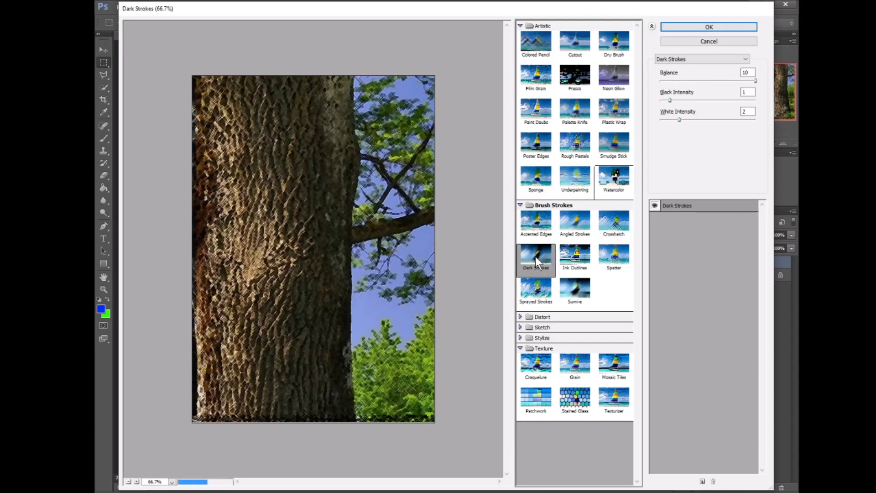
{"action": "left_click", "coordinate": [612, 260]}
{"action": "left_click", "coordinate": [579, 257]}
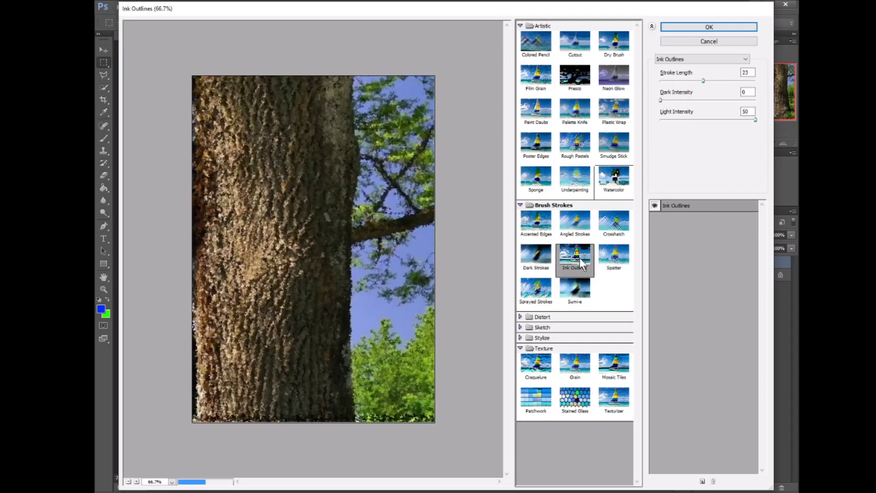
{"action": "left_click", "coordinate": [541, 302]}
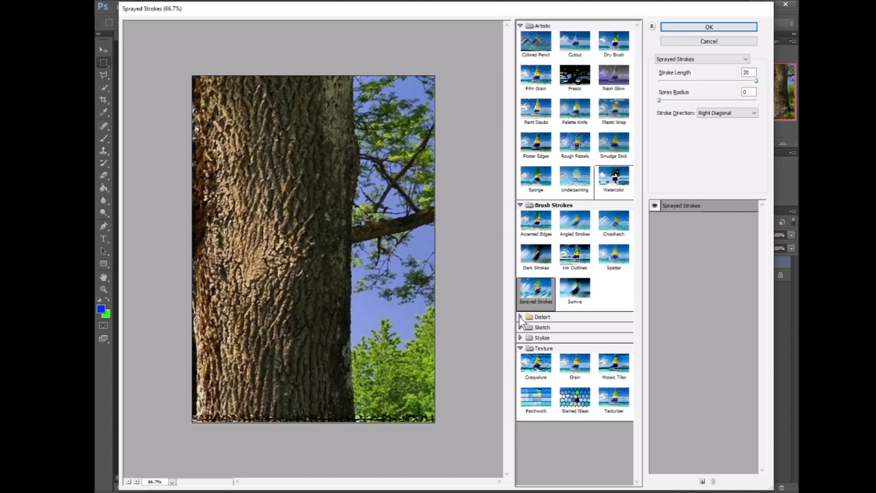
Preview the Distort filters Diffuse Glow, Glass and Ocean Ripple.
{"action": "left_click", "coordinate": [520, 317]}
{"action": "left_click", "coordinate": [544, 337]}
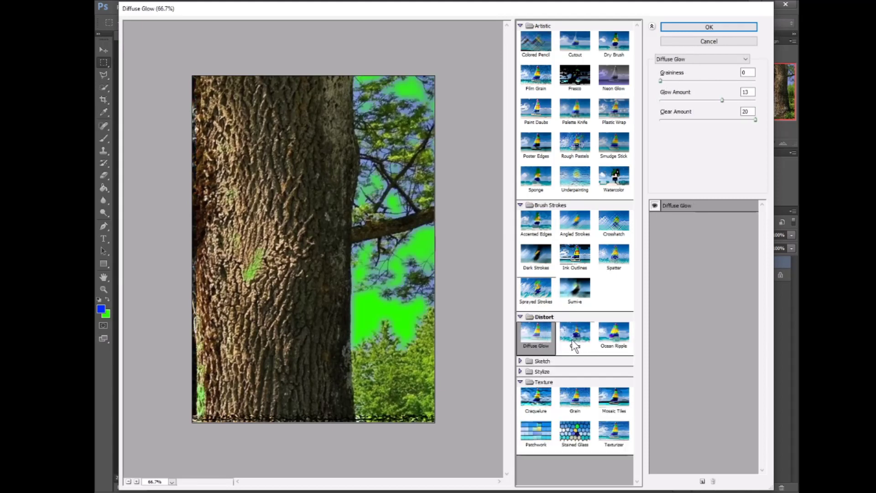
{"action": "left_click", "coordinate": [575, 343]}
{"action": "left_click", "coordinate": [606, 339]}
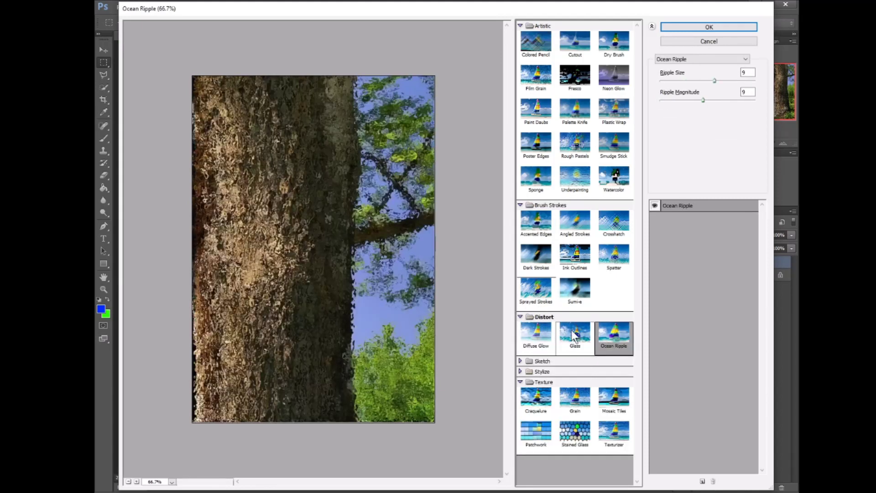
Preview the Sketch filters Charcoal, Chalk & Charcoal, Conté Crayon and Chrome.
{"action": "left_click", "coordinate": [530, 363]}
{"action": "scroll", "coordinate": [556, 326], "scroll_direction": "down", "scroll_amount": 3}
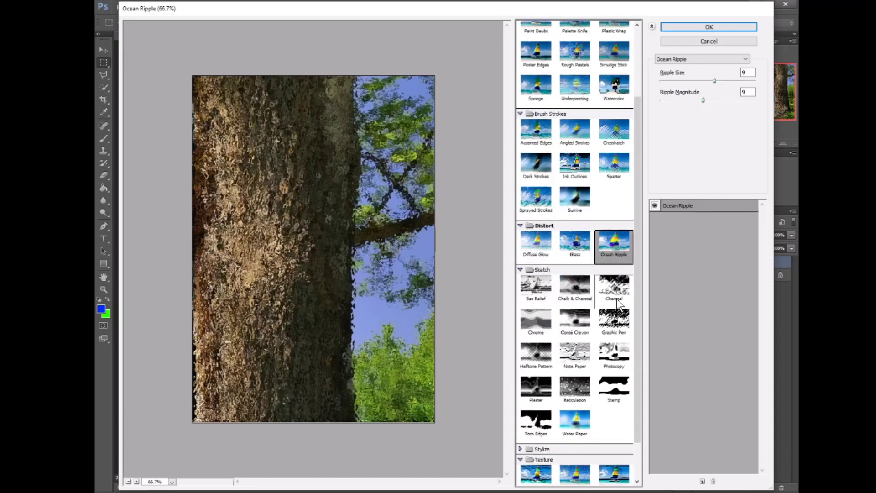
{"action": "left_click", "coordinate": [617, 301]}
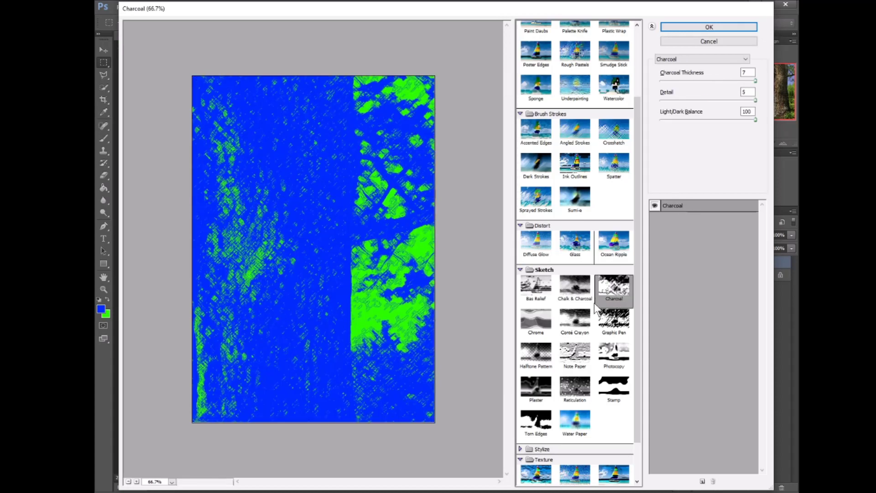
{"action": "left_click", "coordinate": [576, 299]}
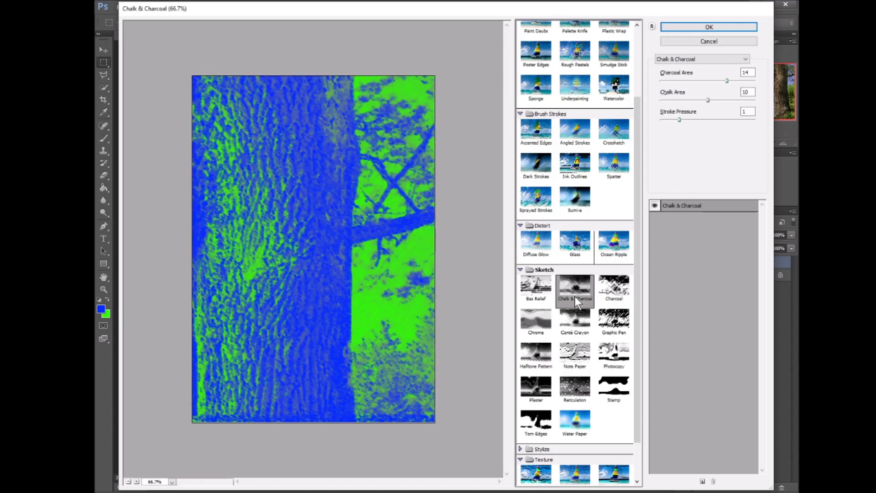
{"action": "left_click", "coordinate": [568, 329]}
{"action": "left_click", "coordinate": [544, 330]}
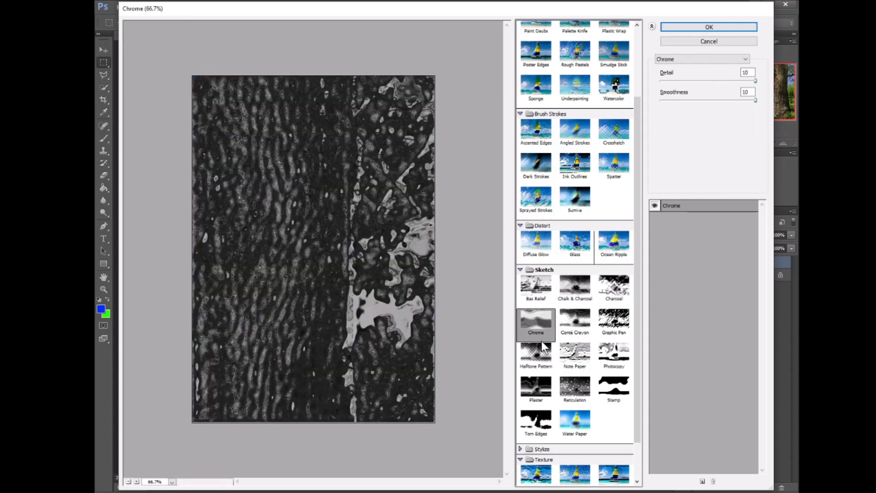
Preview the Sketch filters Halftone Pattern, Plaster, Reticulation, Stamp, Water Paper and Torn Edges, and leave the Filter Gallery without applying anything.
{"action": "left_click", "coordinate": [538, 368]}
{"action": "left_click", "coordinate": [540, 390]}
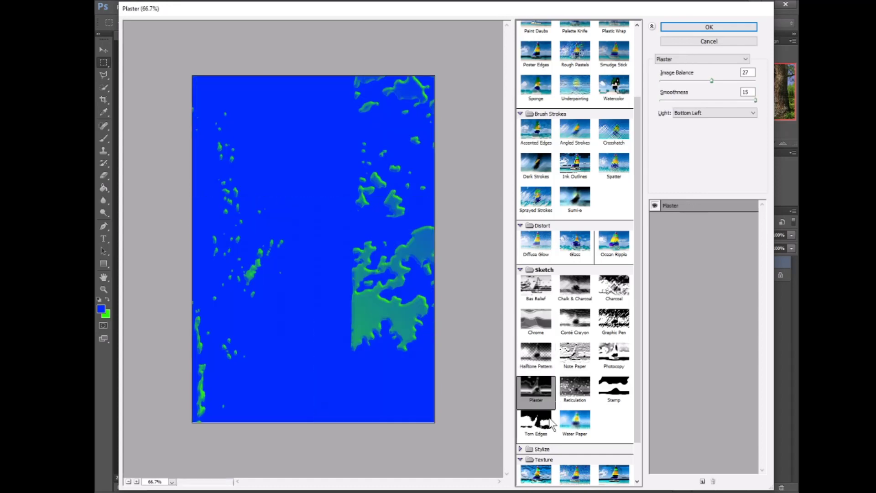
{"action": "left_click", "coordinate": [575, 388]}
{"action": "left_click", "coordinate": [619, 389]}
{"action": "left_click", "coordinate": [566, 424]}
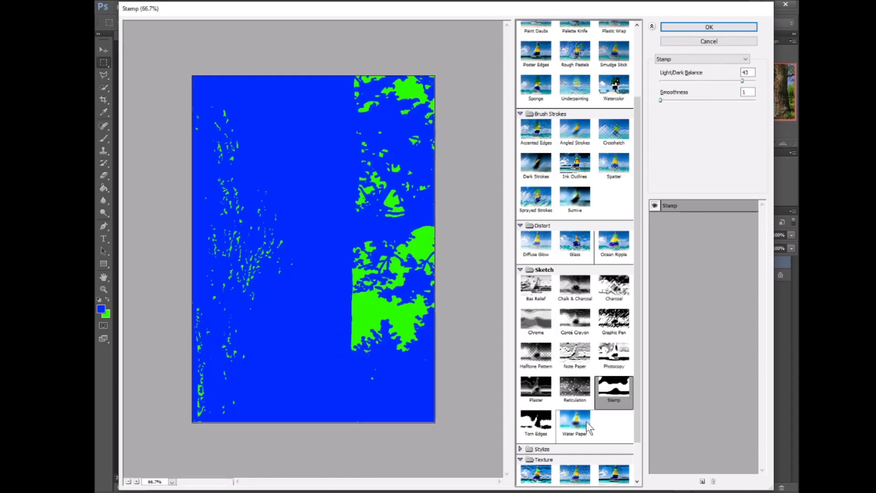
{"action": "left_click", "coordinate": [542, 429]}
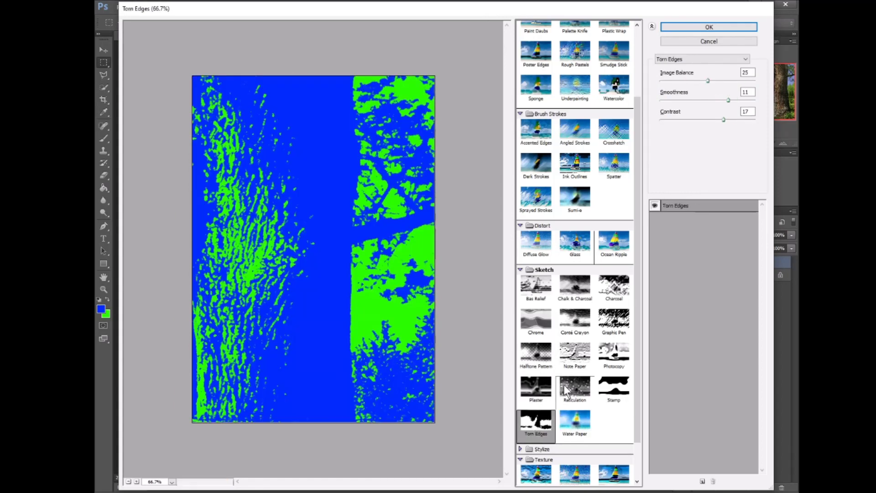
{"action": "scroll", "coordinate": [575, 388], "scroll_direction": "down", "scroll_amount": 1}
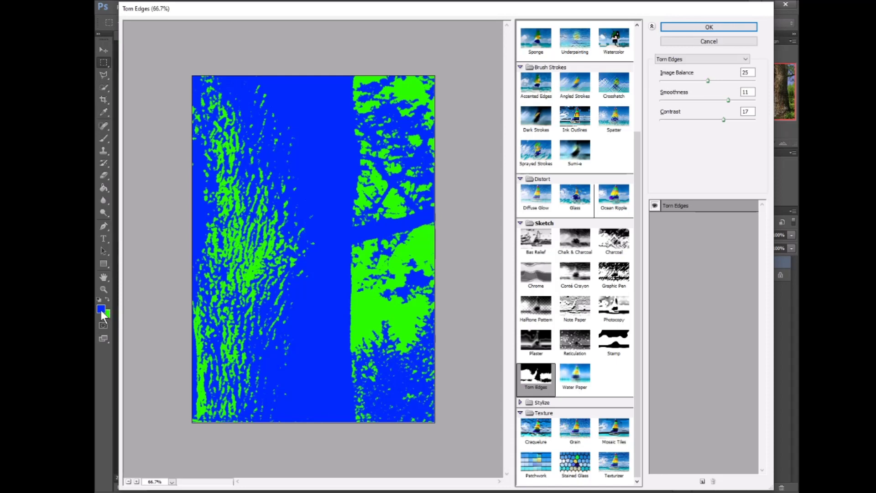
{"action": "left_click", "coordinate": [673, 40]}
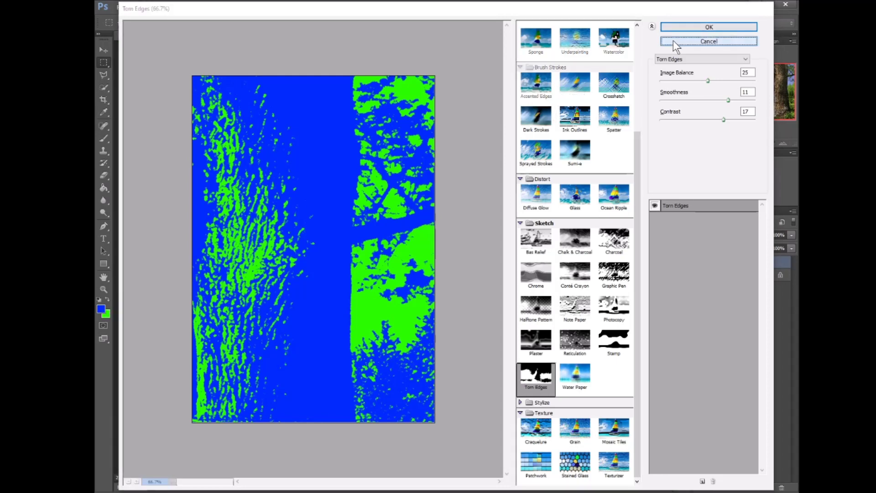
Set the foreground colour to white and the background colour to black (000000).
{"action": "left_click", "coordinate": [101, 309]}
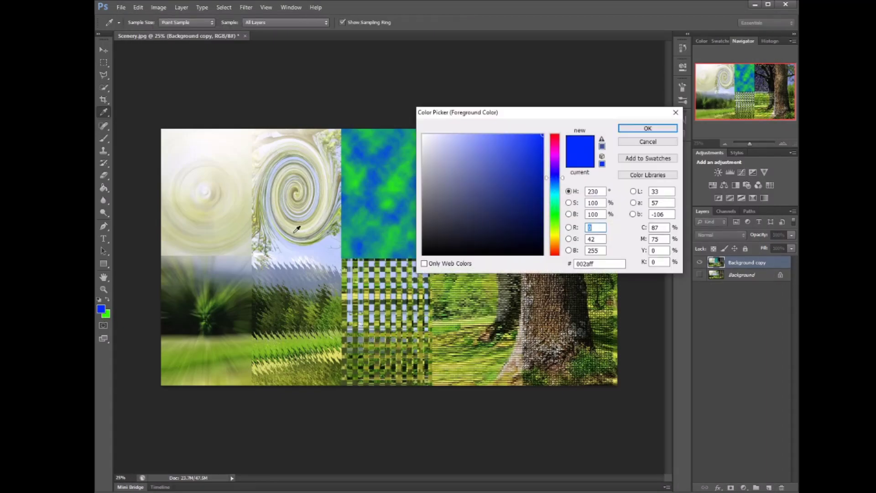
{"action": "left_click", "coordinate": [662, 139]}
{"action": "left_click", "coordinate": [106, 314]}
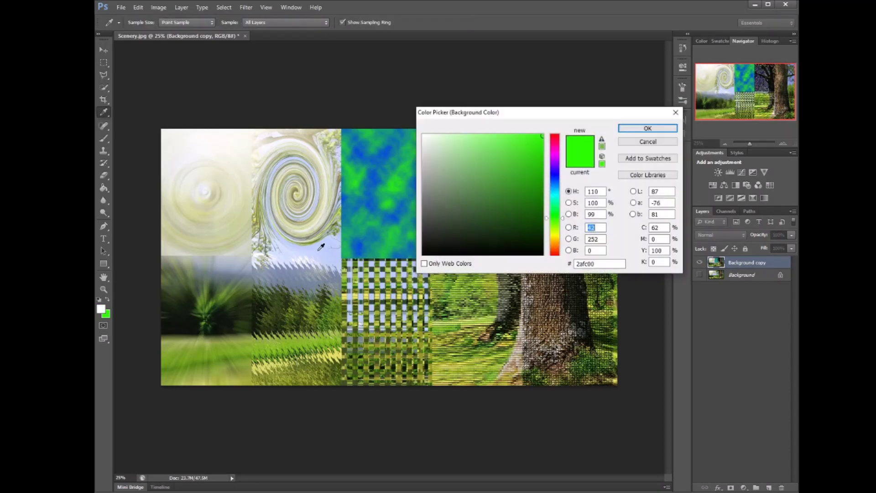
{"action": "left_click", "coordinate": [423, 228]}
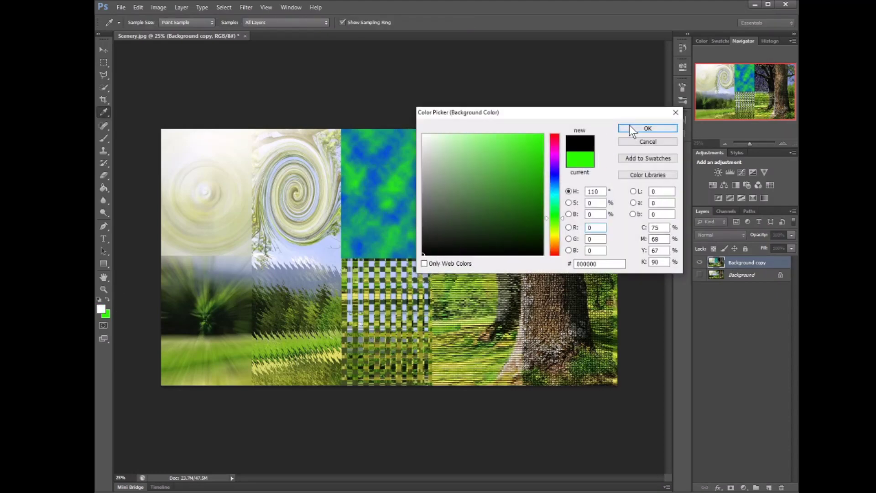
{"action": "left_click", "coordinate": [647, 128]}
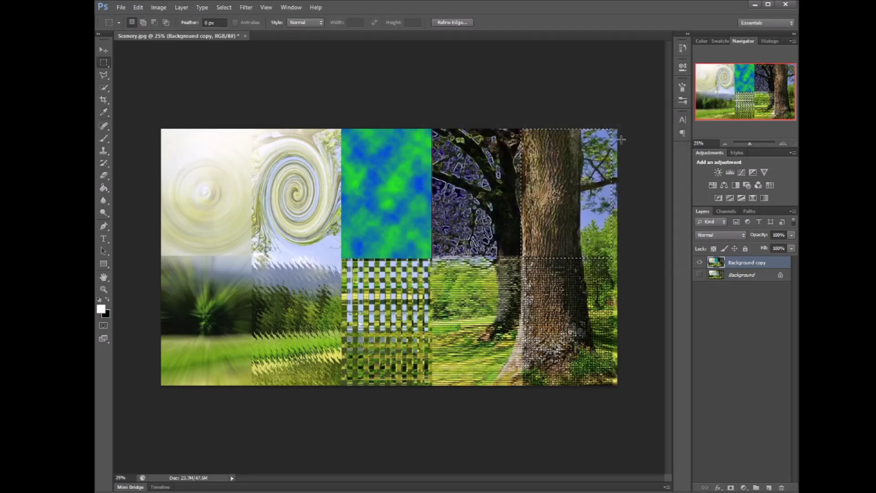
Preview the Sketch filters Halftone Pattern, Plaster with smoothness 1 and a reduced image balance, and Torn Edges on the upper trunk section.
{"action": "left_click", "coordinate": [250, 9]}
{"action": "left_click", "coordinate": [263, 43]}
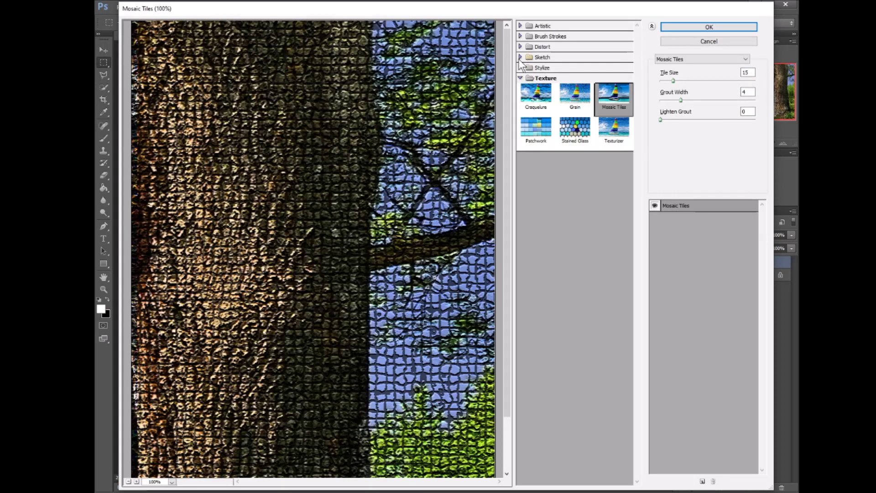
{"action": "left_click", "coordinate": [519, 58]}
{"action": "left_click", "coordinate": [537, 145]}
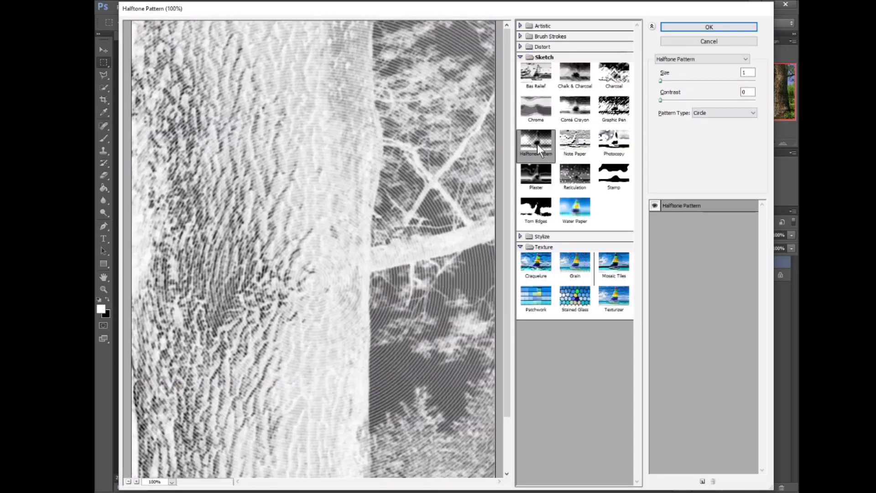
{"action": "left_click", "coordinate": [538, 181]}
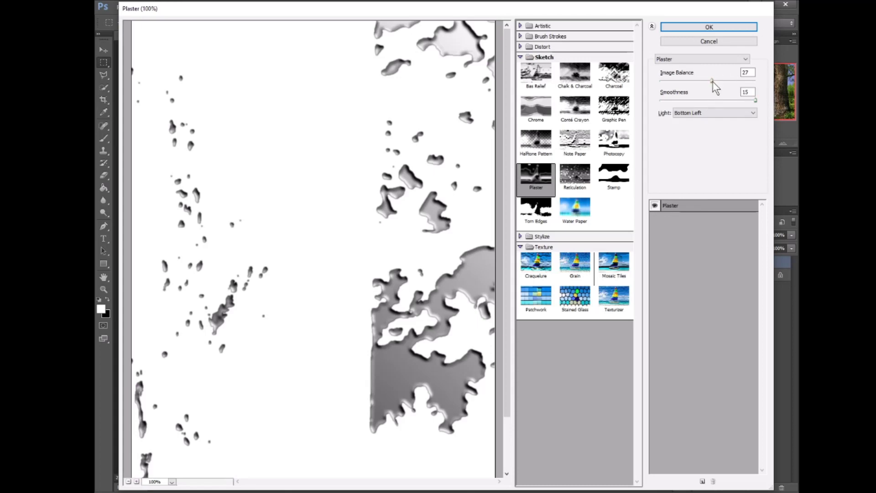
{"action": "left_click_drag", "start_coordinate": [712, 81], "coordinate": [694, 94]}
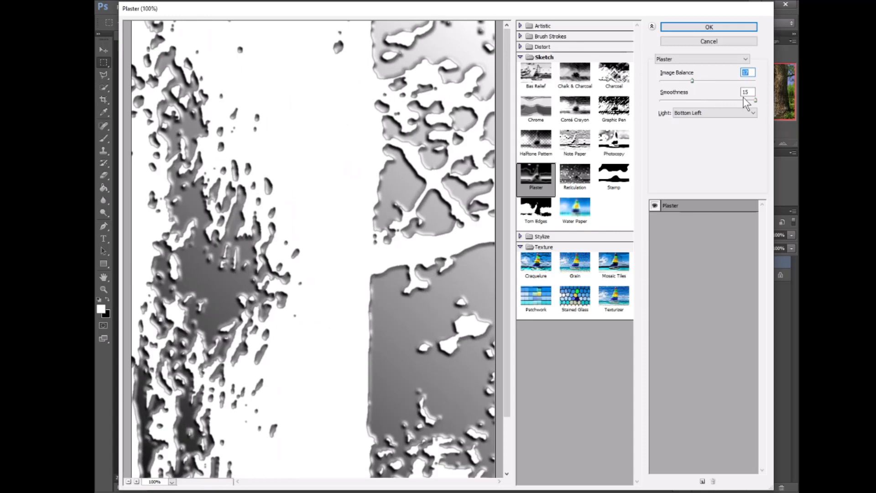
{"action": "left_click_drag", "start_coordinate": [757, 101], "coordinate": [653, 109]}
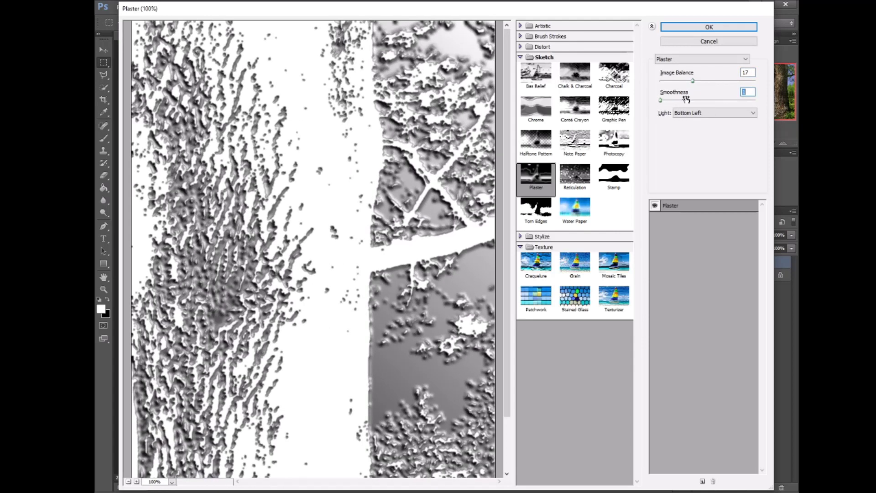
{"action": "left_click_drag", "start_coordinate": [693, 80], "coordinate": [681, 86]}
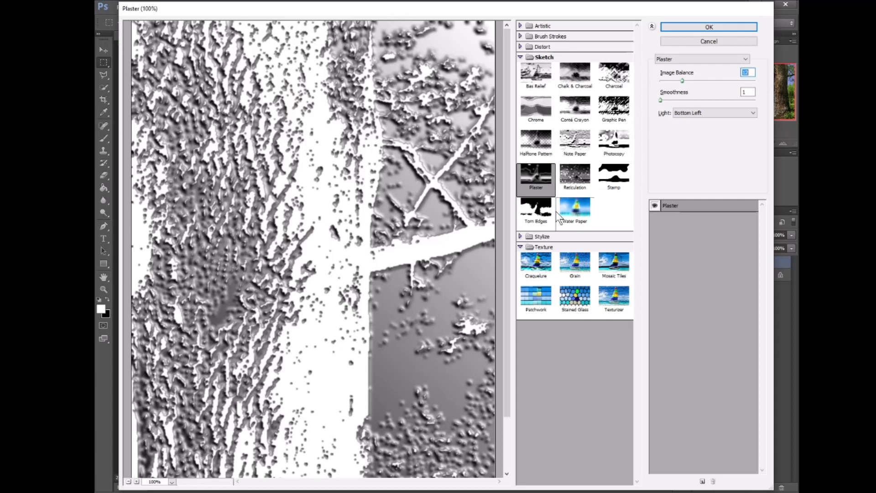
{"action": "left_click", "coordinate": [539, 213]}
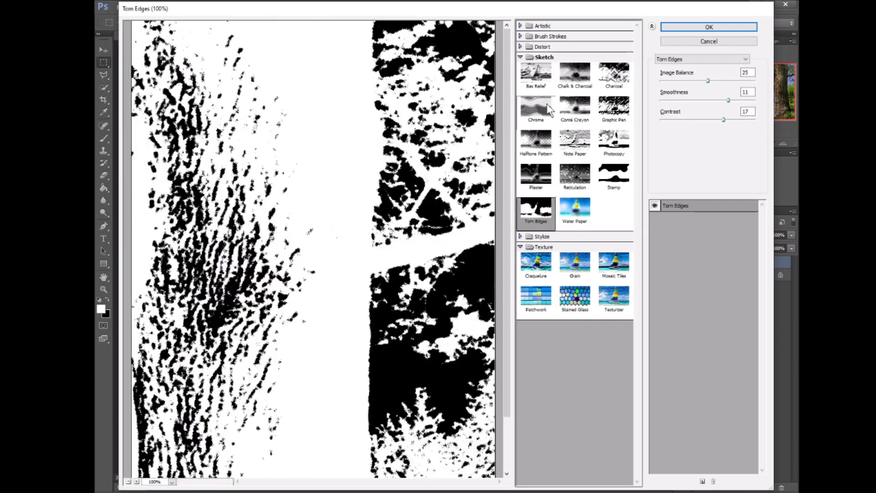
Apply the Graphic Pen filter to the upper trunk section with stroke length 15, light/dark balance 29 and vertical strokes.
{"action": "left_click", "coordinate": [573, 106]}
{"action": "left_click", "coordinate": [613, 107]}
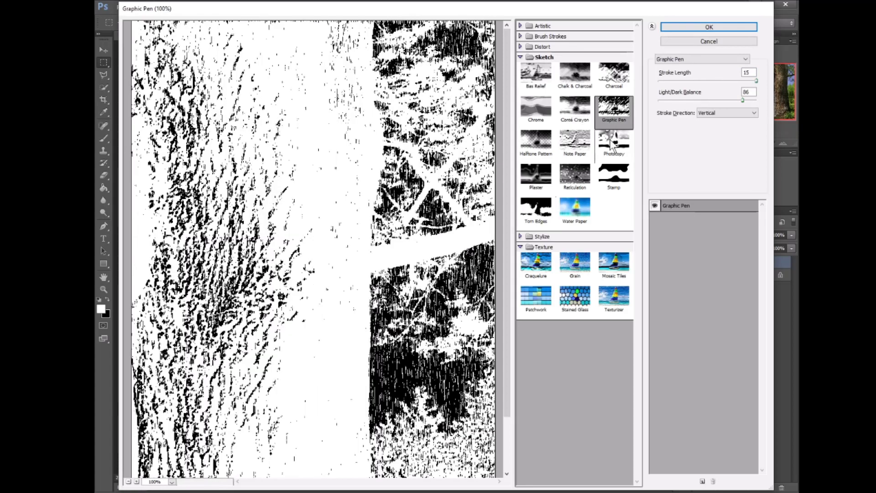
{"action": "mouse_move", "coordinate": [756, 81]}
{"action": "left_mouse_down"}
{"action": "mouse_move", "coordinate": [685, 89]}
{"action": "mouse_move", "coordinate": [759, 88]}
{"action": "mouse_move", "coordinate": [688, 107]}
{"action": "left_mouse_up"}
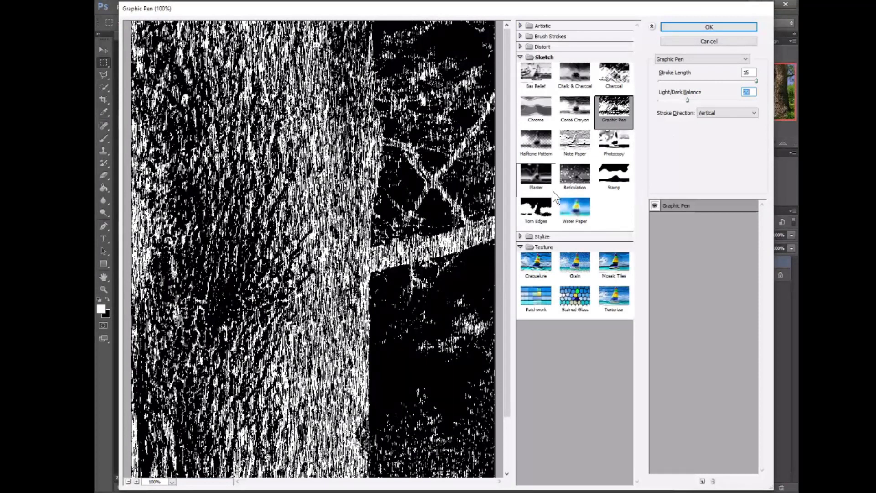
{"action": "left_click", "coordinate": [525, 236]}
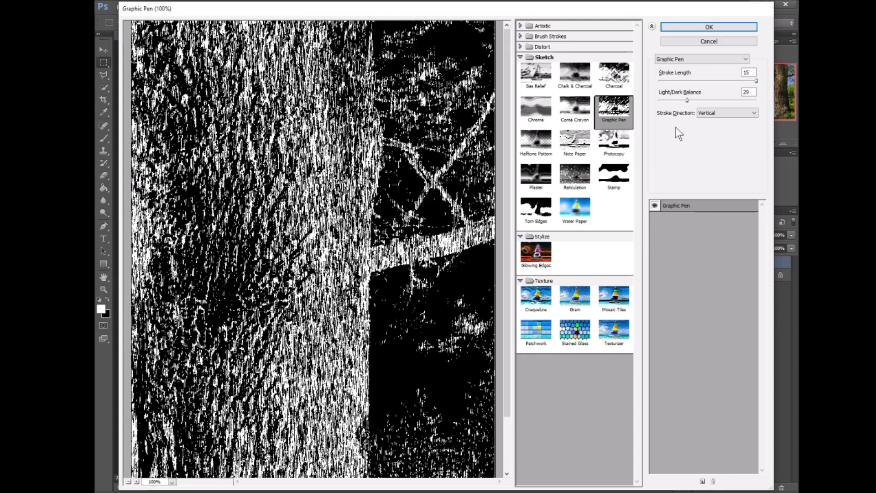
{"action": "left_click", "coordinate": [694, 28]}
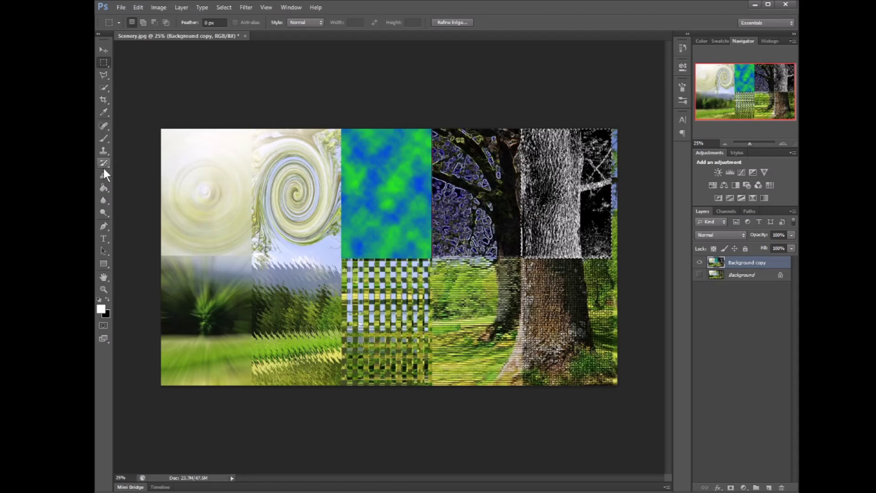
Deselect the filtered section and crop the thin unfiltered strip off the picture's right edge.
{"action": "left_click", "coordinate": [103, 100]}
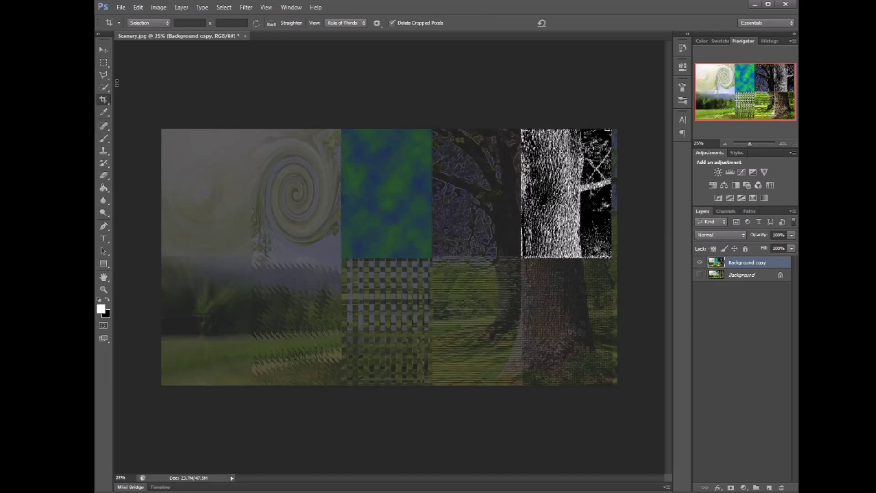
{"action": "left_click", "coordinate": [103, 63]}
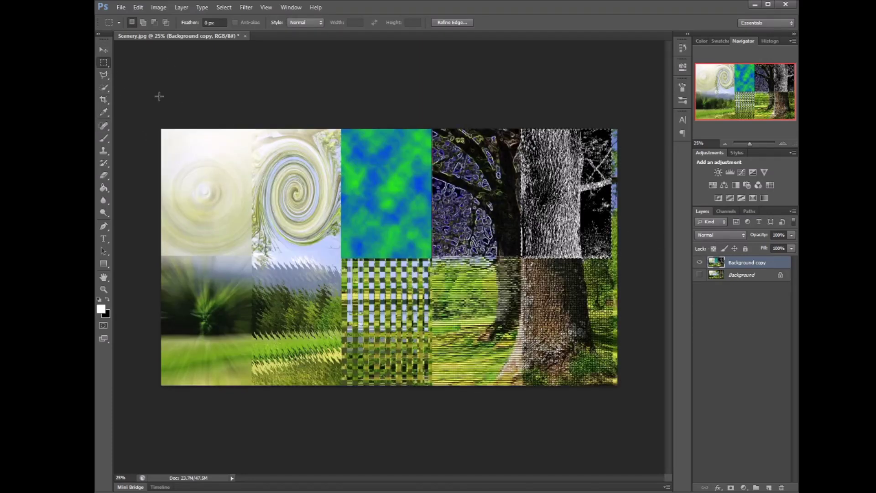
{"action": "key", "text": "ctrl+d"}
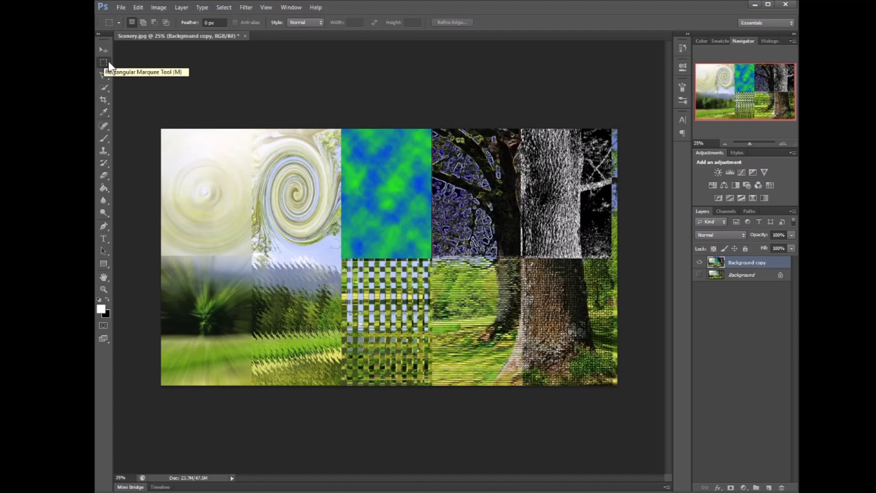
{"action": "left_click", "coordinate": [104, 101]}
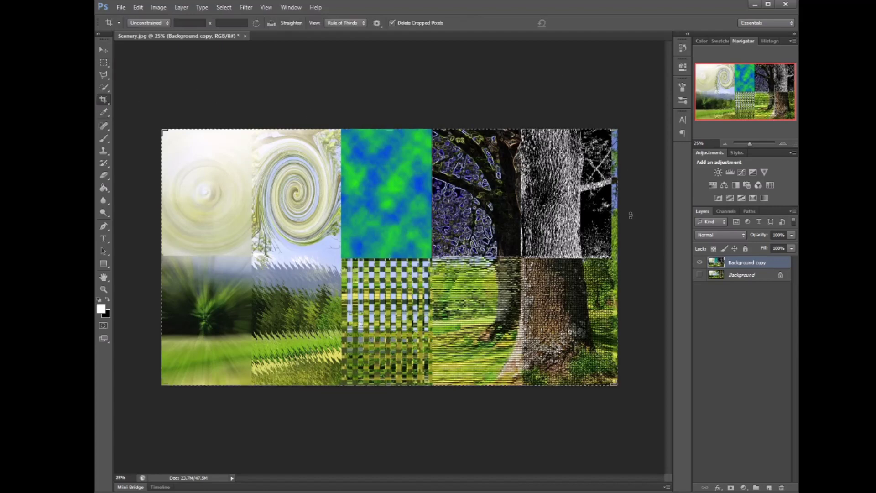
{"action": "left_click_drag", "start_coordinate": [618, 259], "coordinate": [614, 258]}
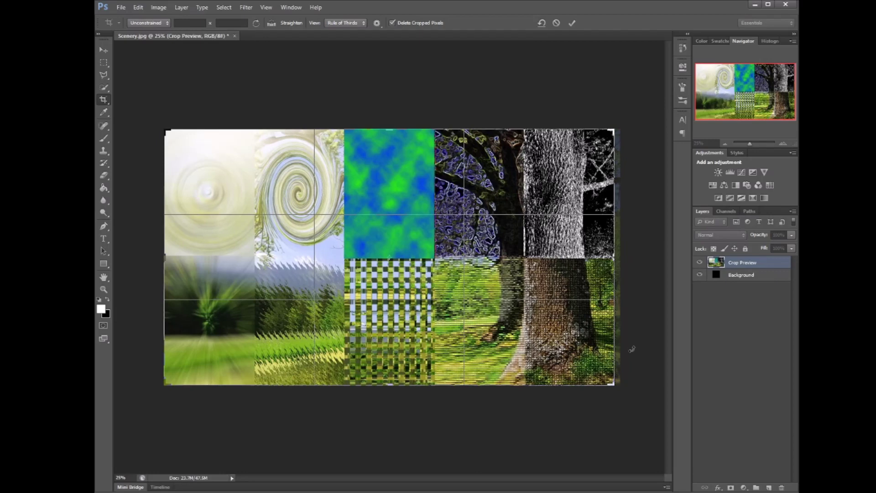
{"action": "key", "text": "Return"}
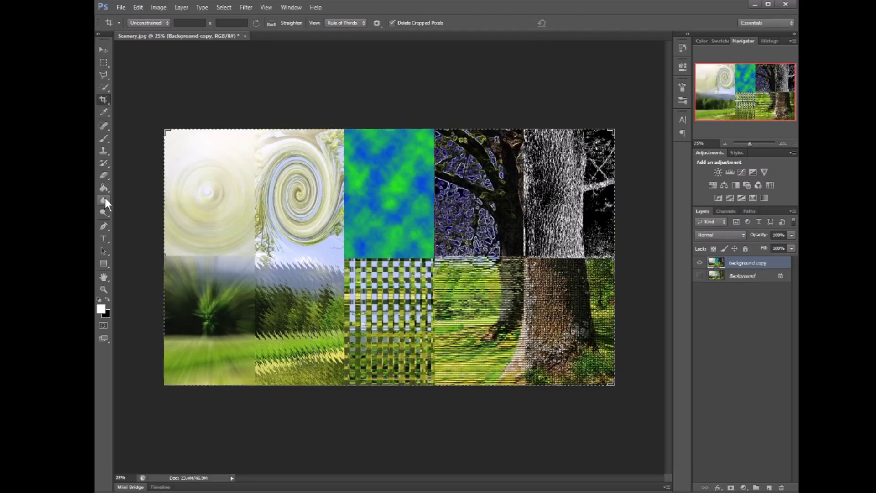
Check the name of the last applied filter in the Filter Gallery and leave it without applying anything.
{"action": "left_click", "coordinate": [102, 240]}
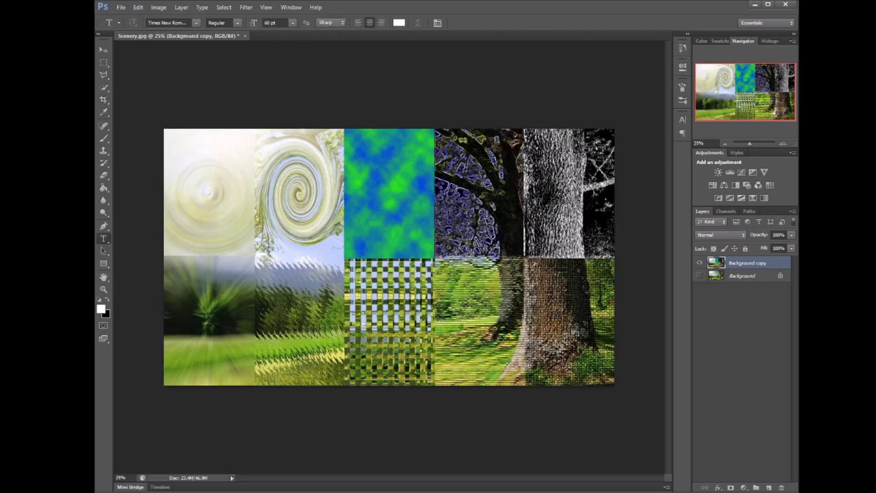
{"action": "left_click", "coordinate": [248, 6]}
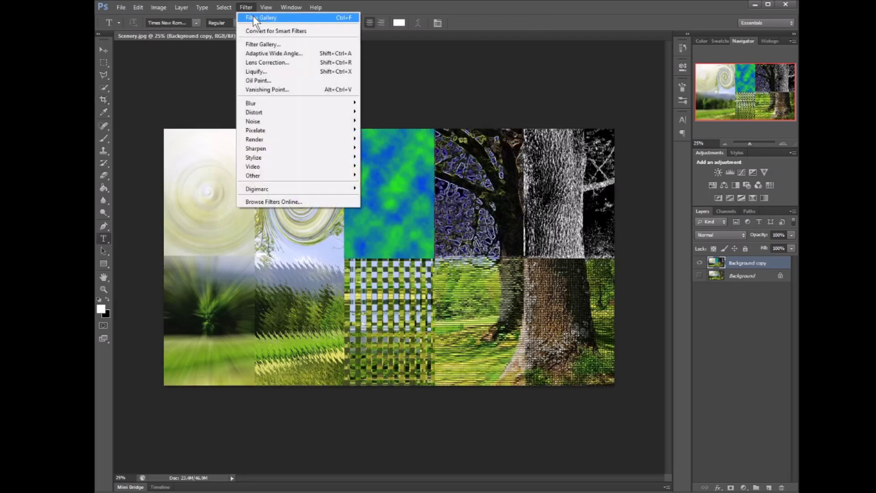
{"action": "left_click", "coordinate": [259, 43]}
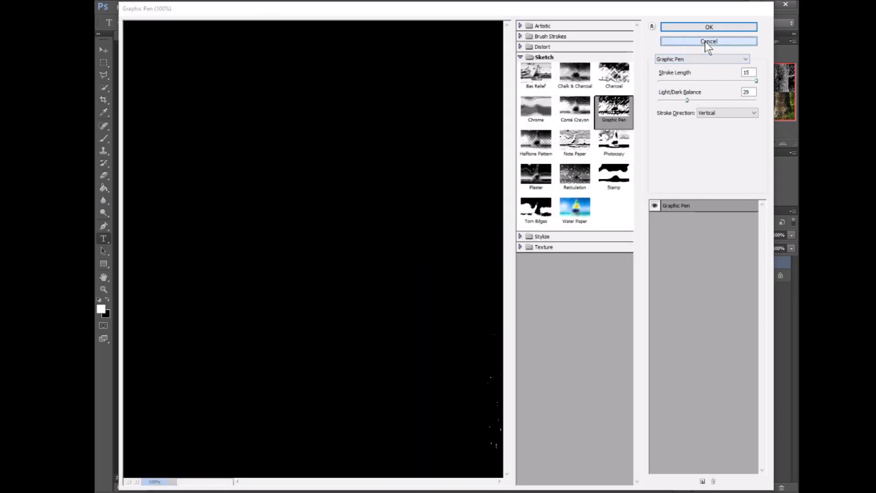
{"action": "left_click", "coordinate": [706, 42]}
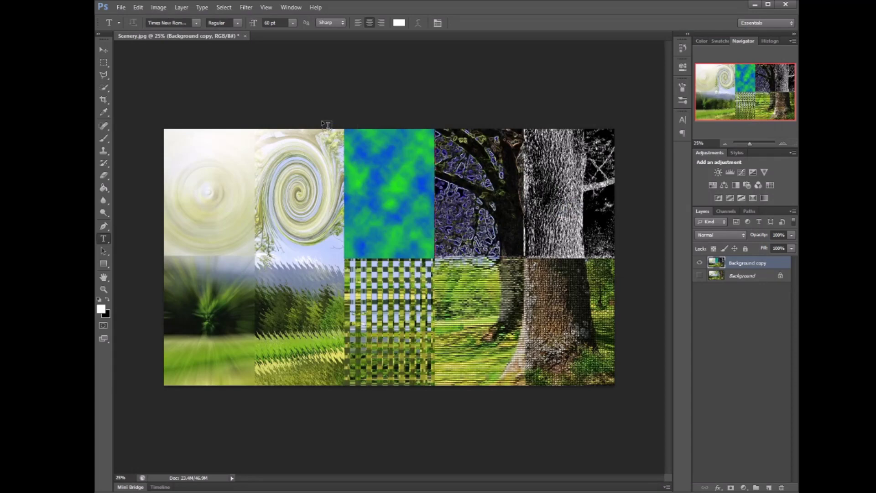
Add a white 72 pt two-line text label "Graphic Pen" over the upper trunk section.
{"action": "left_click", "coordinate": [292, 23]}
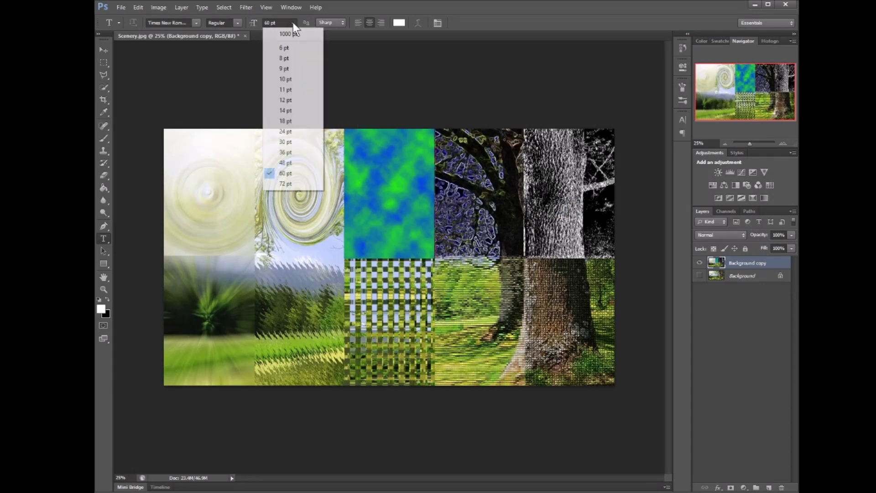
{"action": "left_click", "coordinate": [292, 183]}
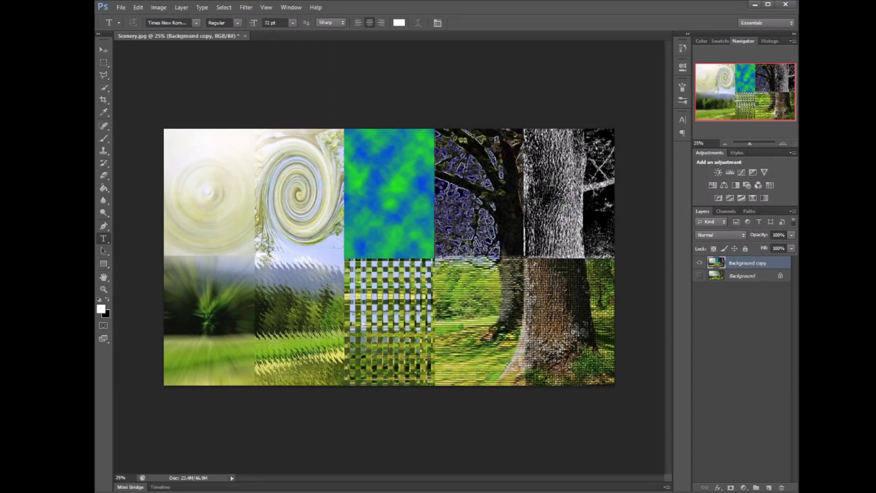
{"action": "left_click", "coordinate": [550, 179]}
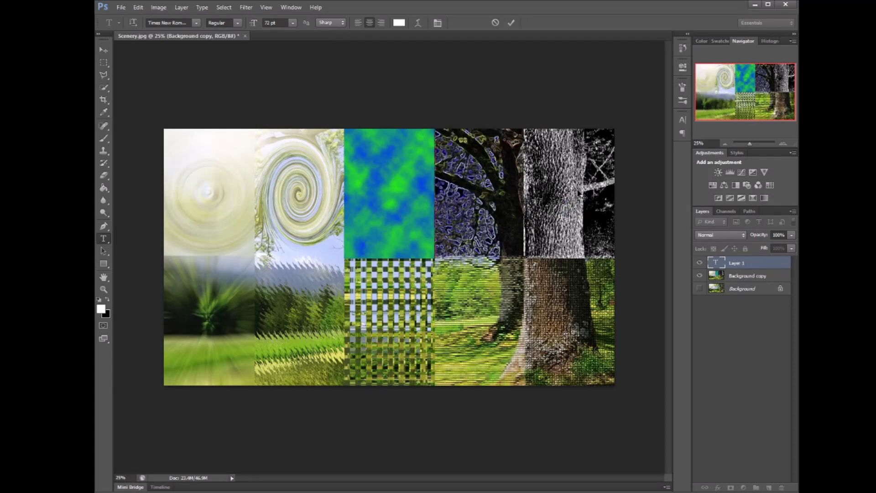
{"action": "type", "text": "Graph"}
{"action": "type", "text": "Des"}
{"action": "key", "text": "BackSpace"}
{"action": "key", "text": "BackSpace"}
{"action": "key", "text": "BackSpace"}
{"action": "key", "text": "BackSpace"}
{"action": "key", "text": "Return"}
{"action": "type", "text": "Pen"}
{"action": "left_click_drag", "start_coordinate": [568, 207], "coordinate": [586, 219]}
{"action": "left_click", "coordinate": [105, 49]}
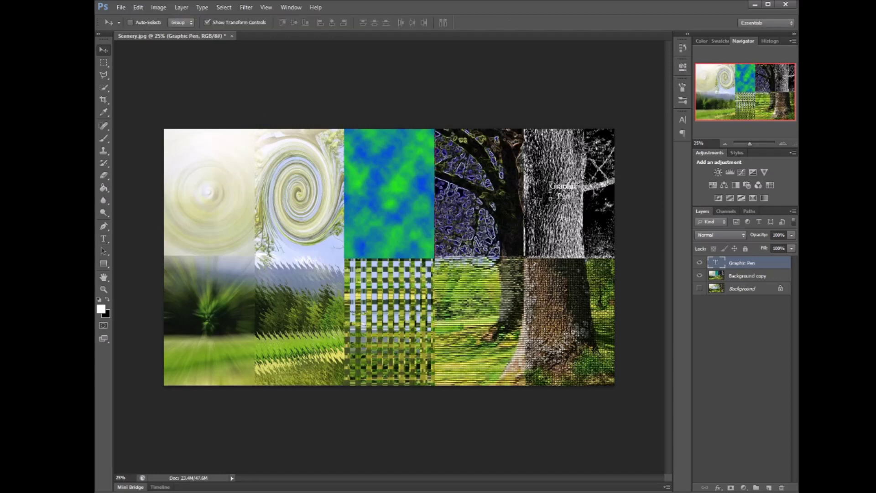
Scale the "Graphic Pen" label to about 235% and centre it on the upper trunk section.
{"action": "key", "text": "ctrl+t"}
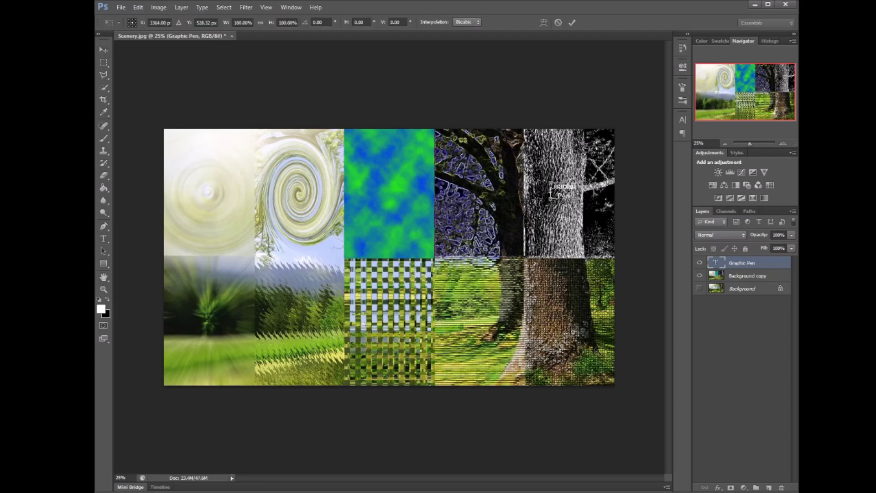
{"action": "mouse_move", "coordinate": [578, 182]}
{"action": "left_mouse_down"}
{"action": "mouse_move", "coordinate": [618, 157]}
{"action": "mouse_move", "coordinate": [590, 178]}
{"action": "left_mouse_up"}
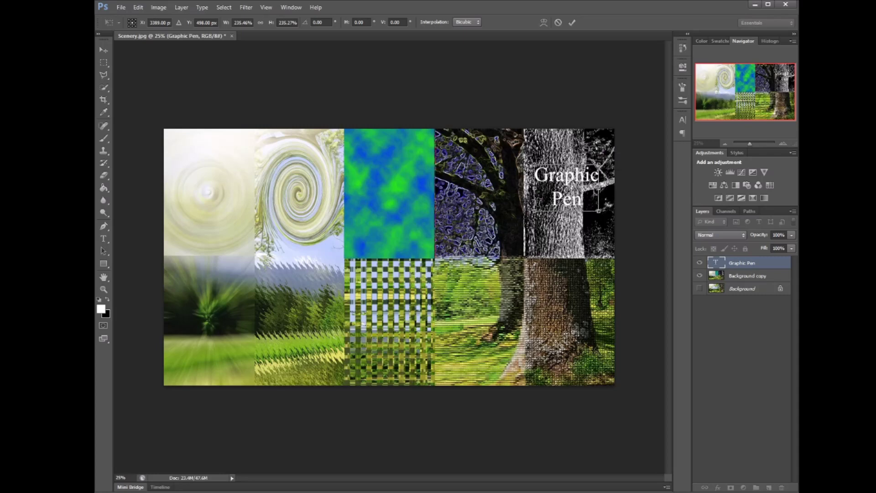
{"action": "key", "text": "Return"}
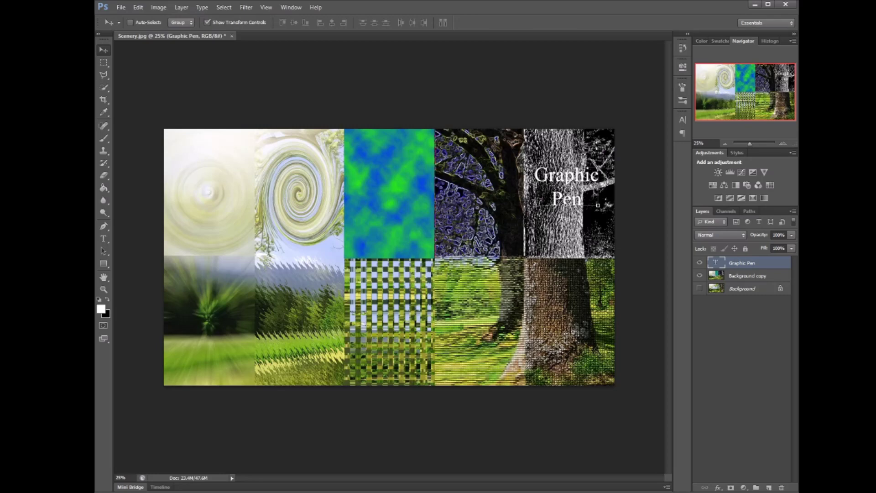
Give the "Graphic Pen" label a Drop Shadow with 17 px distance, about 50% spread and 43 px size.
{"action": "double_click", "coordinate": [775, 264]}
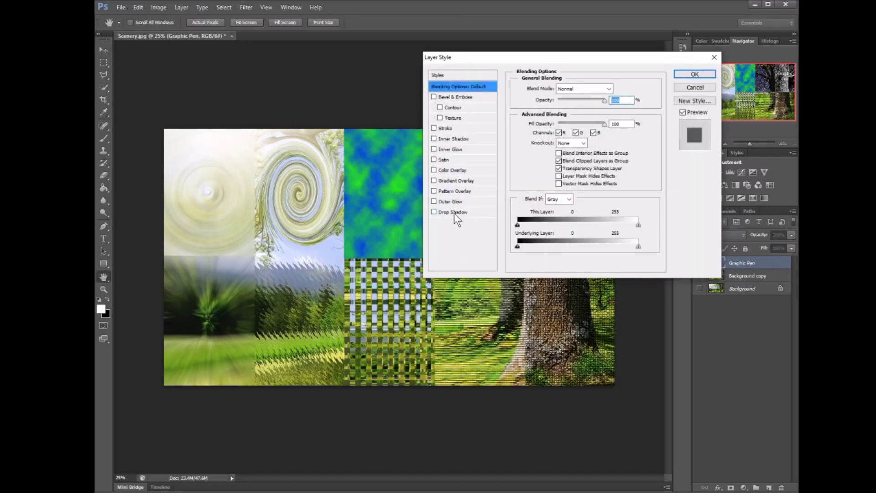
{"action": "left_click", "coordinate": [454, 213]}
{"action": "left_click_drag", "start_coordinate": [554, 56], "coordinate": [346, 169]}
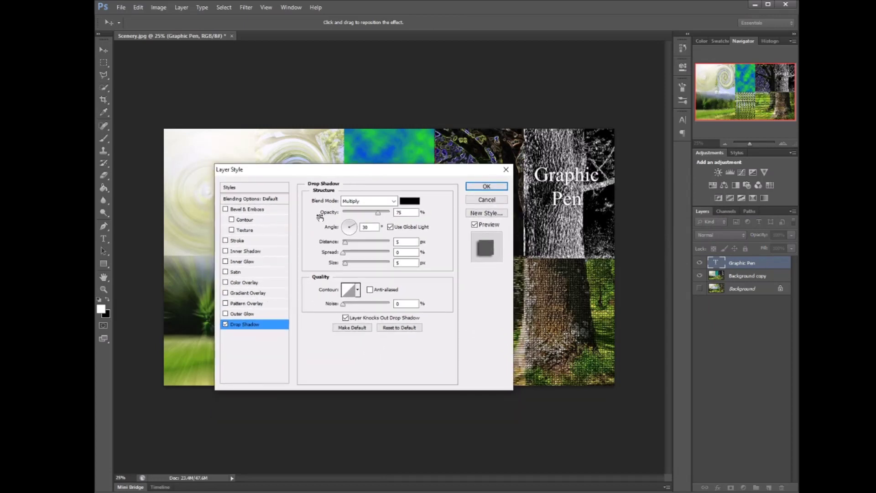
{"action": "mouse_move", "coordinate": [346, 242]}
{"action": "left_mouse_down"}
{"action": "mouse_move", "coordinate": [346, 254]}
{"action": "mouse_move", "coordinate": [362, 254]}
{"action": "mouse_move", "coordinate": [350, 263]}
{"action": "mouse_move", "coordinate": [364, 263]}
{"action": "mouse_move", "coordinate": [353, 264]}
{"action": "mouse_move", "coordinate": [360, 245]}
{"action": "mouse_move", "coordinate": [337, 246]}
{"action": "mouse_move", "coordinate": [353, 247]}
{"action": "left_mouse_up"}
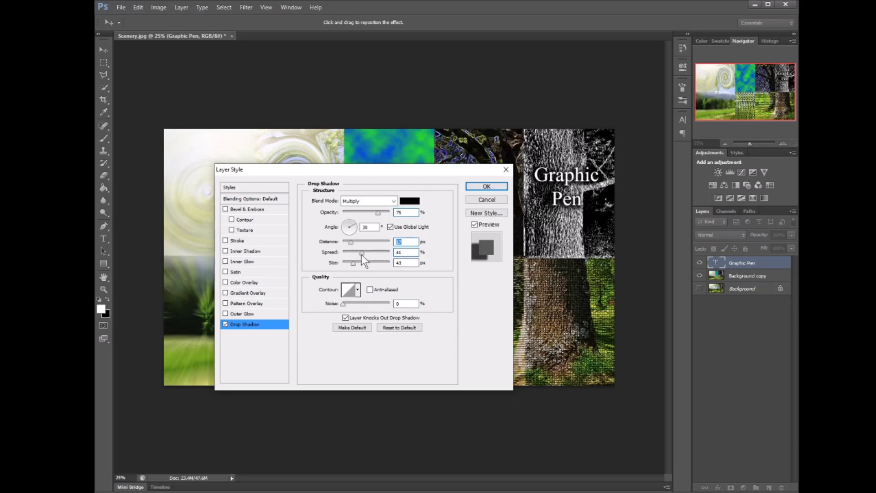
{"action": "mouse_move", "coordinate": [362, 254]}
{"action": "left_mouse_down"}
{"action": "mouse_move", "coordinate": [351, 253]}
{"action": "mouse_move", "coordinate": [379, 254]}
{"action": "mouse_move", "coordinate": [366, 255]}
{"action": "left_mouse_up"}
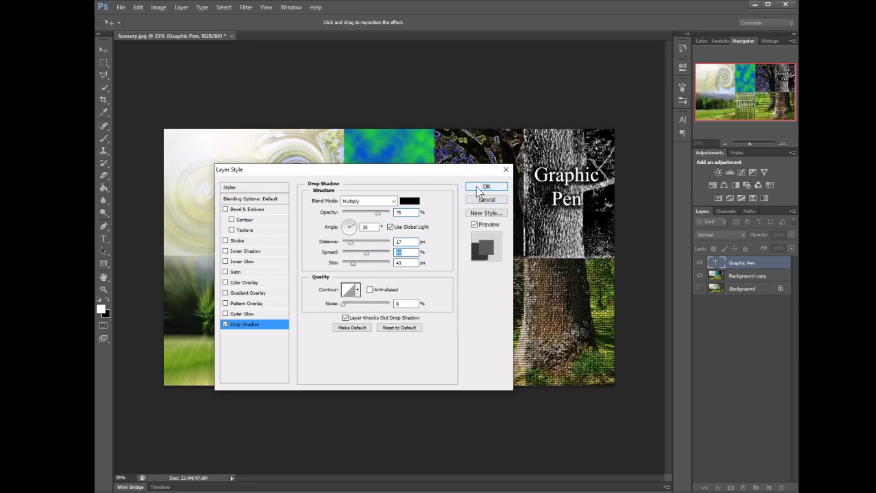
{"action": "left_click", "coordinate": [477, 187]}
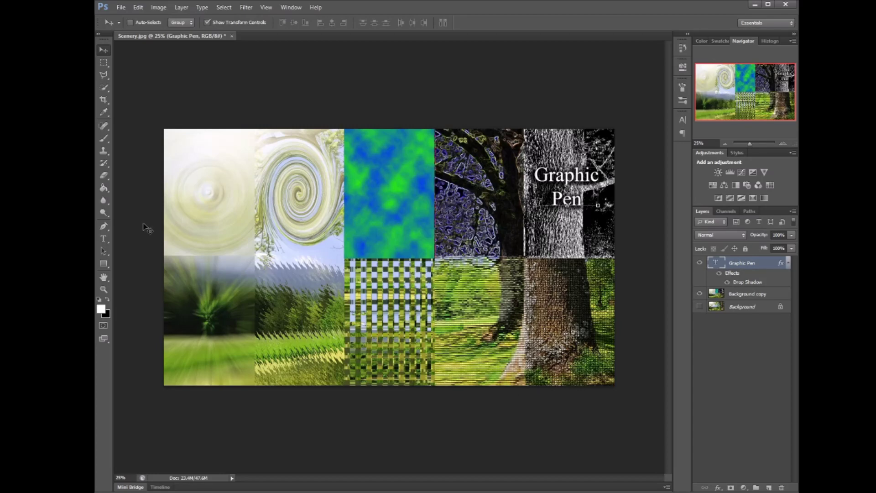
Add a white 72 pt two-line label "Glowing Edge" over the upper dark-branches section and copy the "Graphic Pen" drop shadow onto it.
{"action": "left_click", "coordinate": [104, 237]}
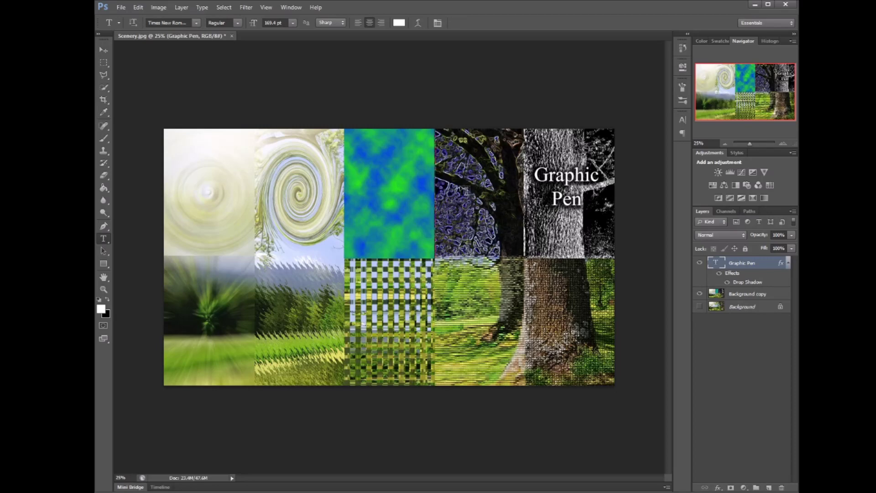
{"action": "left_click", "coordinate": [460, 185]}
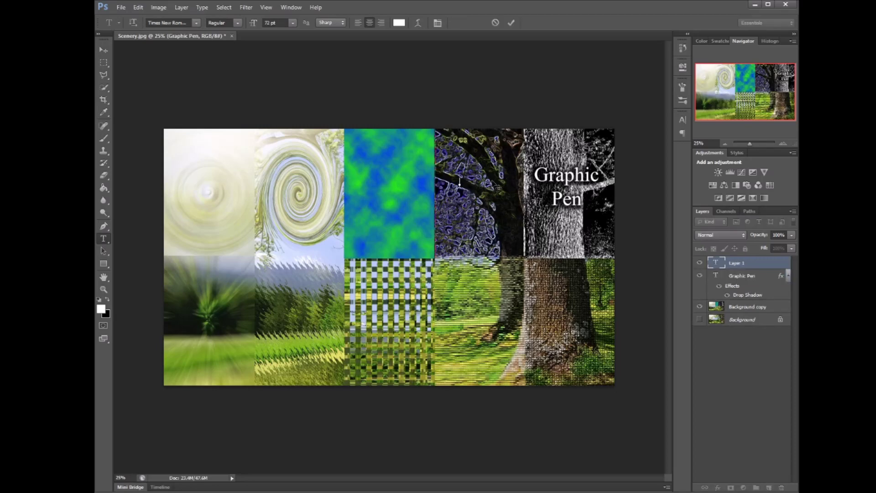
{"action": "type", "text": "Glowing Edge"}
{"action": "left_click", "coordinate": [763, 264]}
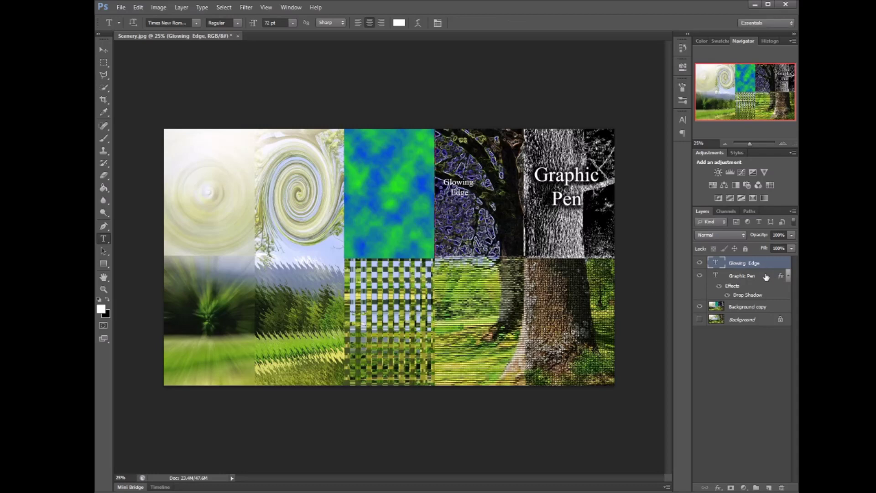
{"action": "left_click", "coordinate": [782, 279]}
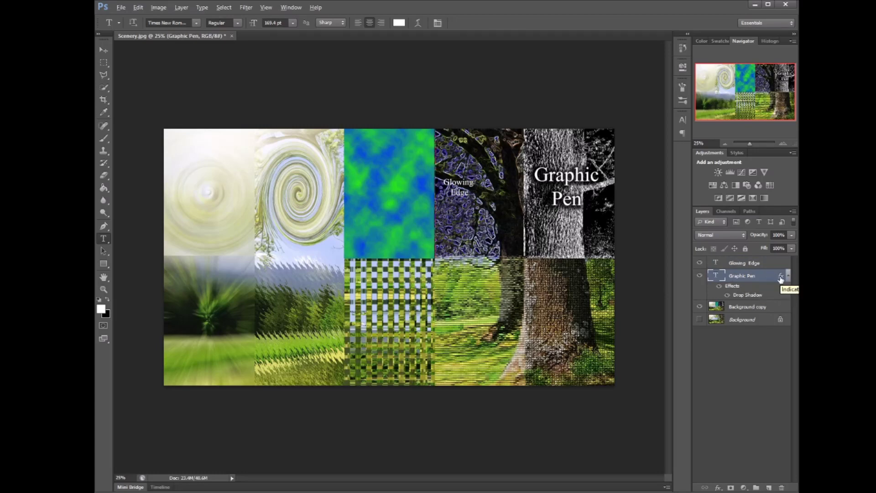
{"action": "left_click_drag", "start_coordinate": [781, 279], "coordinate": [771, 264]}
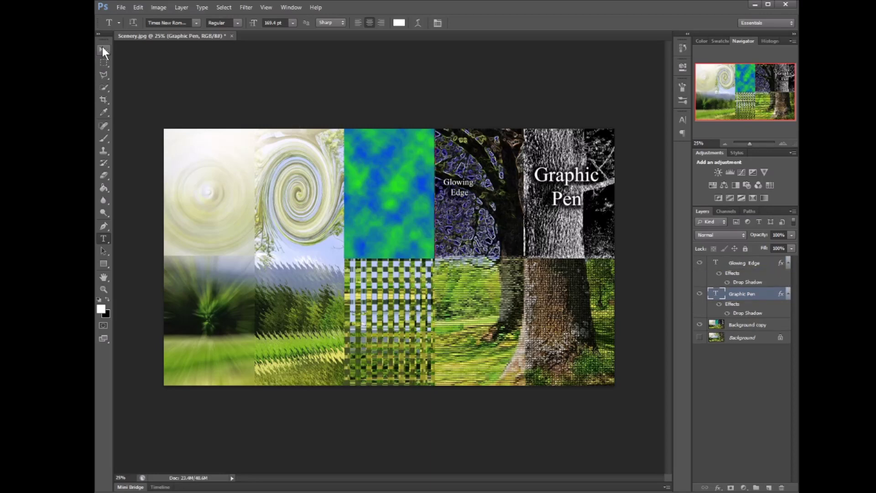
Scale the "Glowing Edge" label to about 214% and centre it on its section beside "Graphic Pen".
{"action": "left_click", "coordinate": [103, 49]}
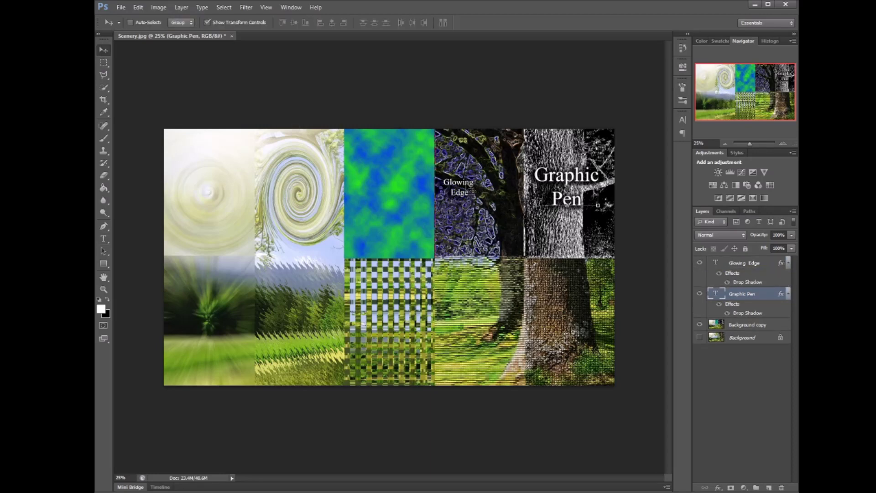
{"action": "left_click", "coordinate": [745, 264]}
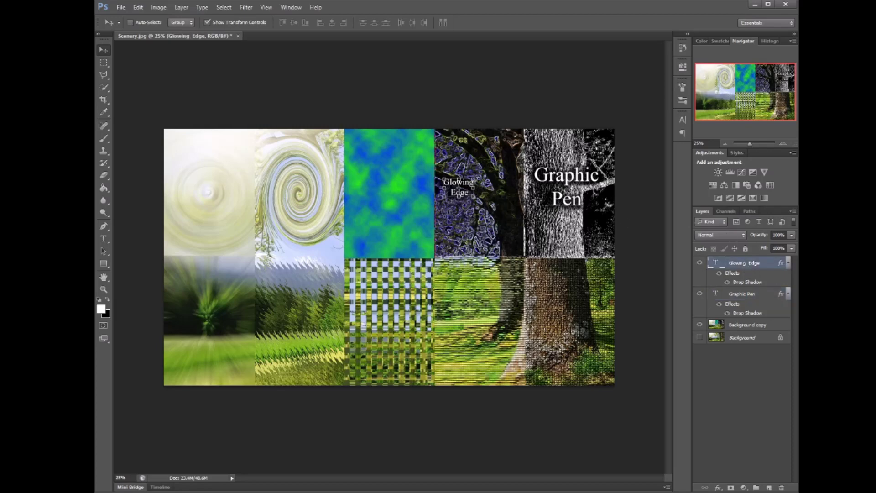
{"action": "left_click_drag", "start_coordinate": [474, 178], "coordinate": [499, 197]}
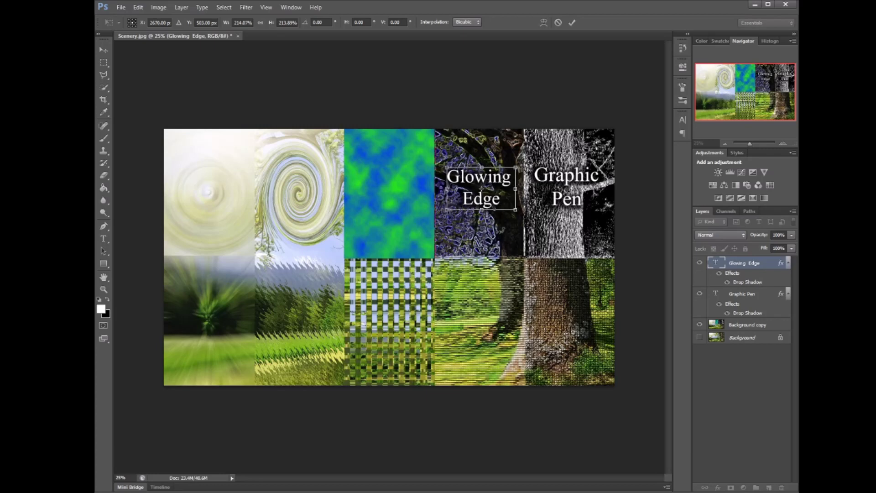
{"action": "key", "text": "Return"}
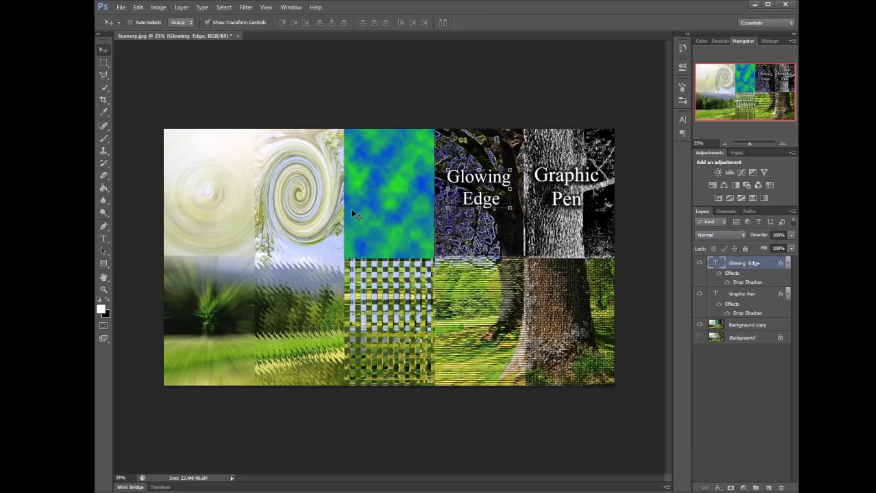
Add a white 72 pt two-line label "Render Clouds" over the blue-green clouds section and copy the "Glowing Edge" drop shadow onto it.
{"action": "left_click", "coordinate": [104, 237]}
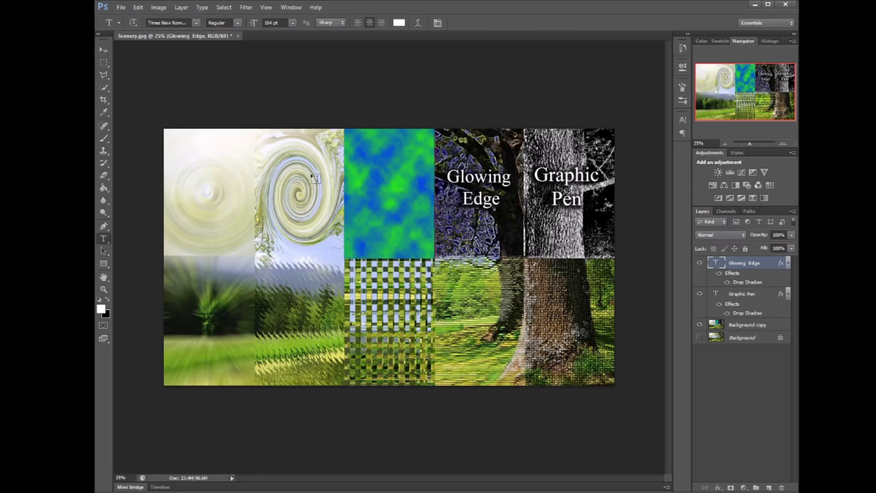
{"action": "left_click", "coordinate": [245, 8]}
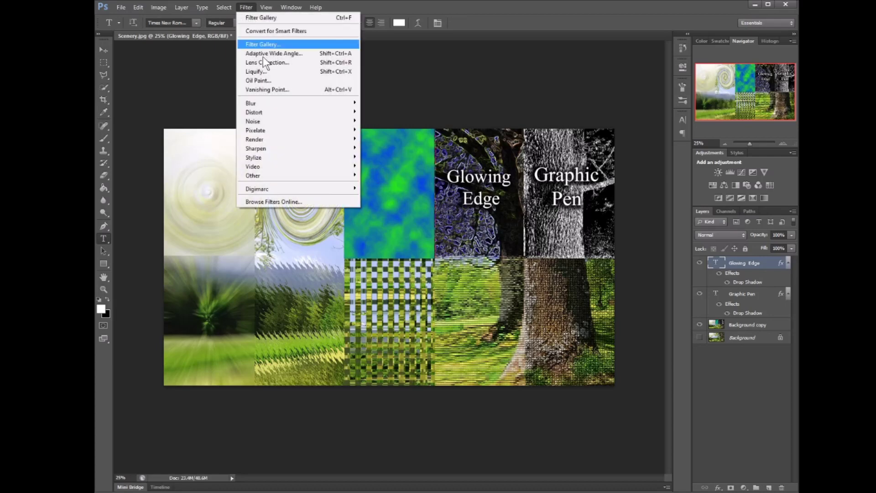
{"action": "mouse_move", "coordinate": [276, 136]}
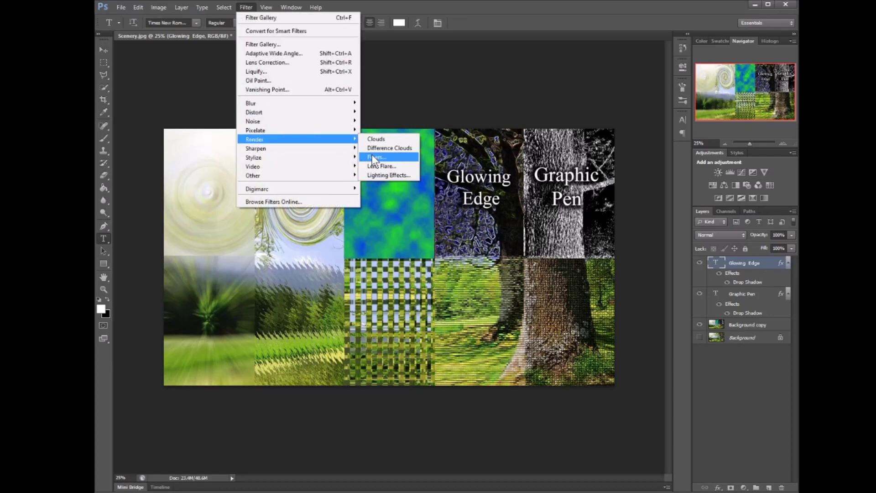
{"action": "left_click", "coordinate": [392, 95]}
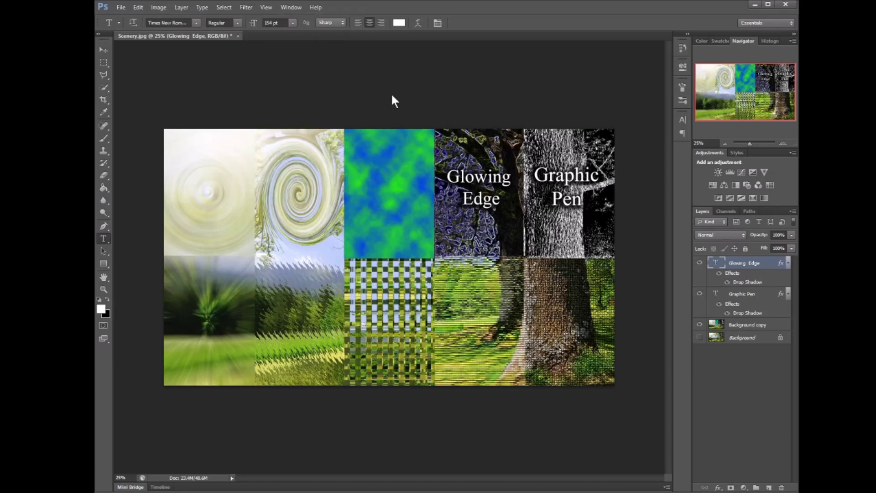
{"action": "left_click", "coordinate": [380, 190]}
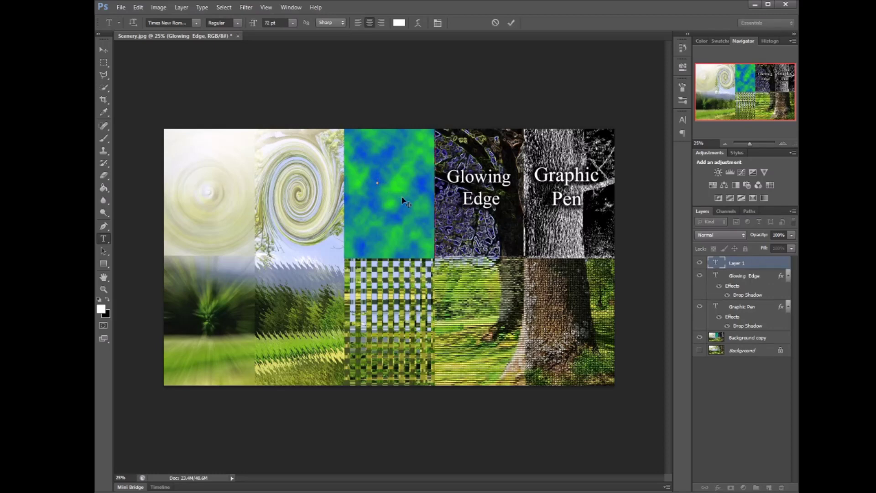
{"action": "type", "text": "Render "}
{"action": "type", "text": "Clouds"}
{"action": "left_click", "coordinate": [752, 266]}
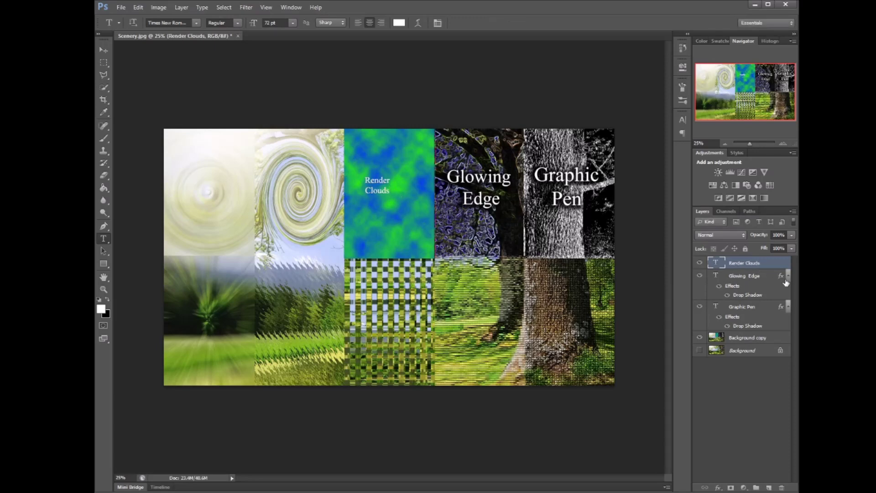
{"action": "left_click_drag", "start_coordinate": [783, 278], "coordinate": [782, 263]}
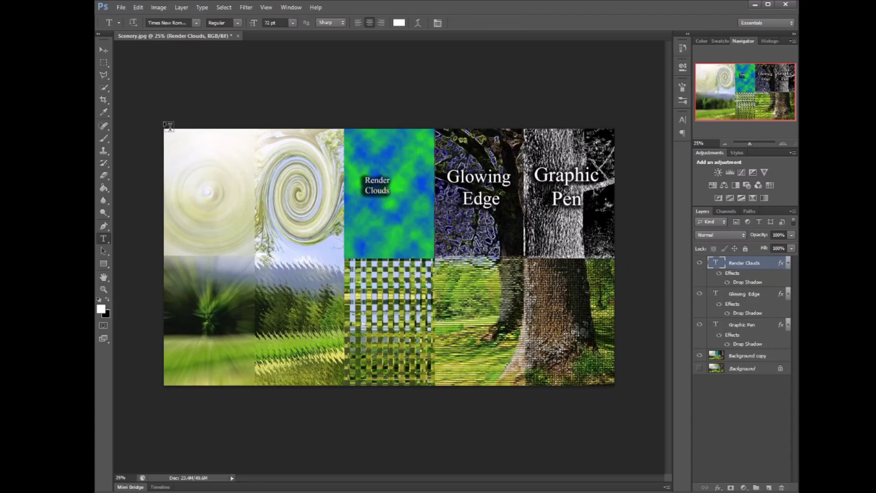
Scale the "Render Clouds" label to about 188% width and 237% height and centre it on the clouds section.
{"action": "left_click", "coordinate": [100, 49]}
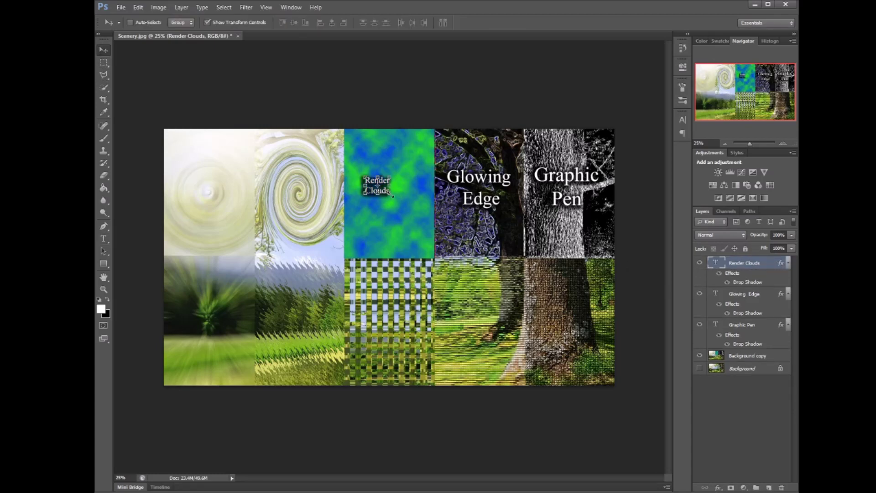
{"action": "mouse_move", "coordinate": [393, 197]}
{"action": "left_mouse_down"}
{"action": "mouse_move", "coordinate": [420, 231]}
{"action": "mouse_move", "coordinate": [408, 201]}
{"action": "left_mouse_up"}
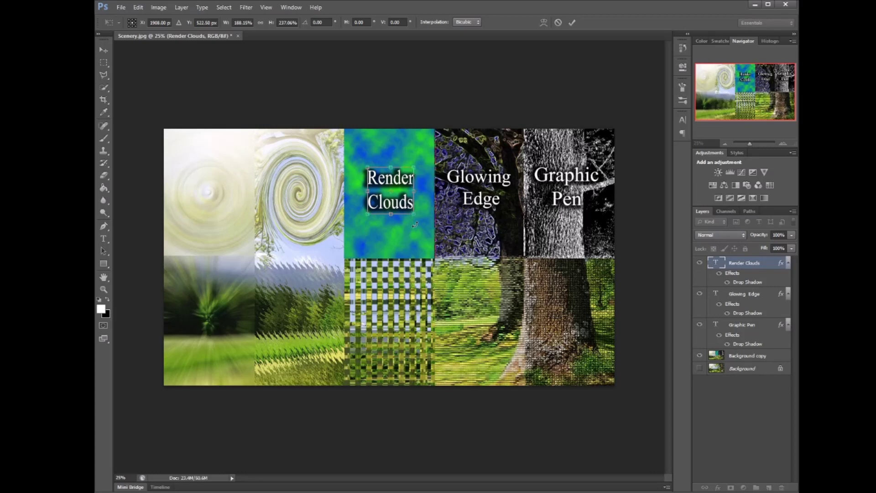
{"action": "key", "text": "Return"}
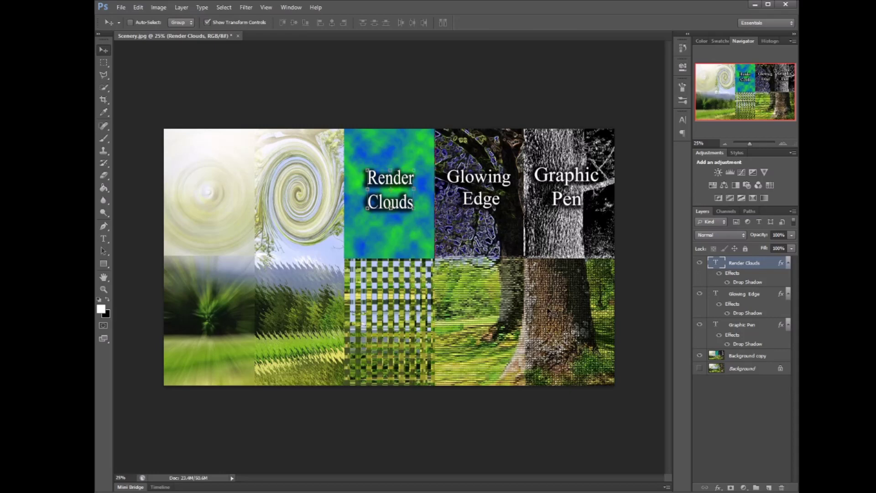
{"action": "left_click", "coordinate": [245, 7]}
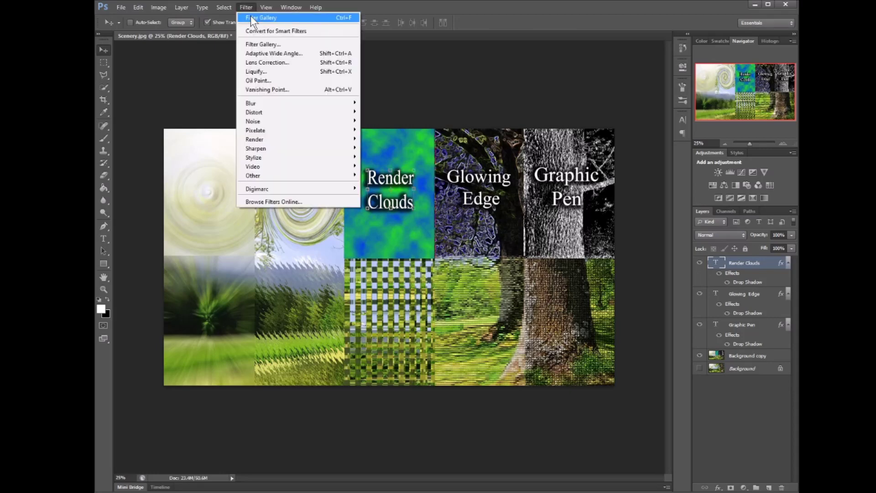
{"action": "left_click", "coordinate": [256, 42]}
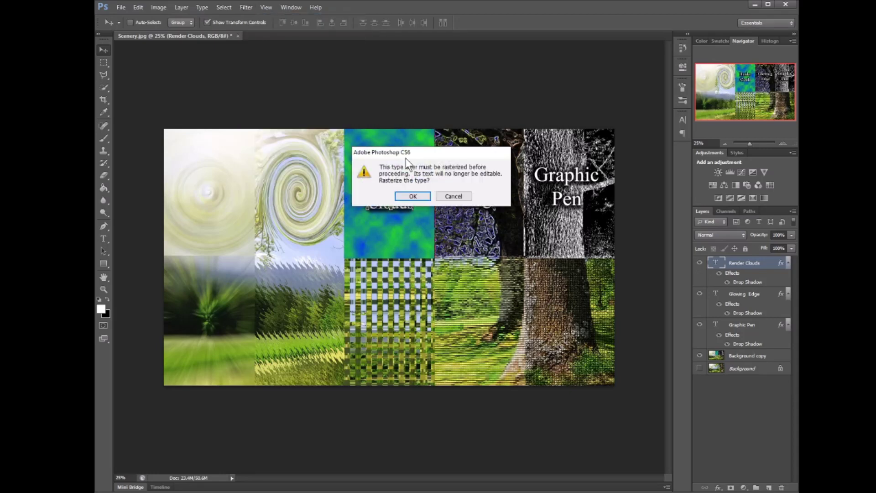
{"action": "left_click", "coordinate": [444, 197]}
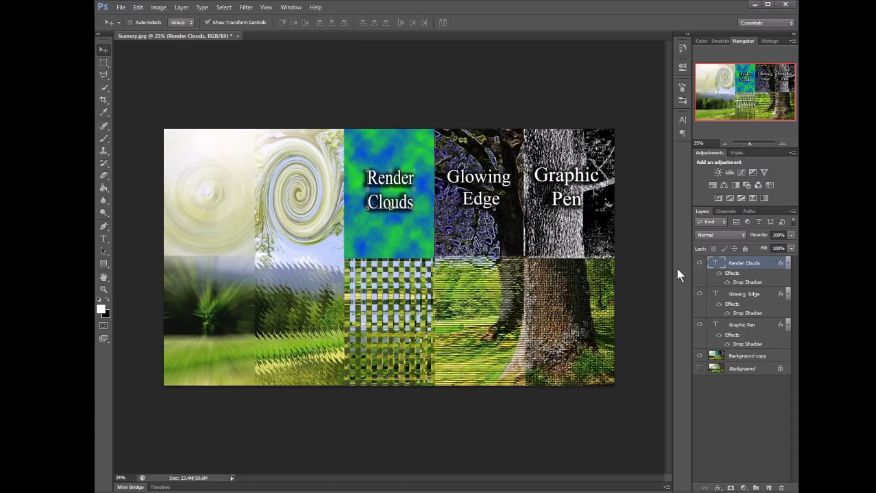
Check the Texture filter names in the Filter Gallery from the Background copy layer and leave it without applying anything.
{"action": "left_click", "coordinate": [740, 360]}
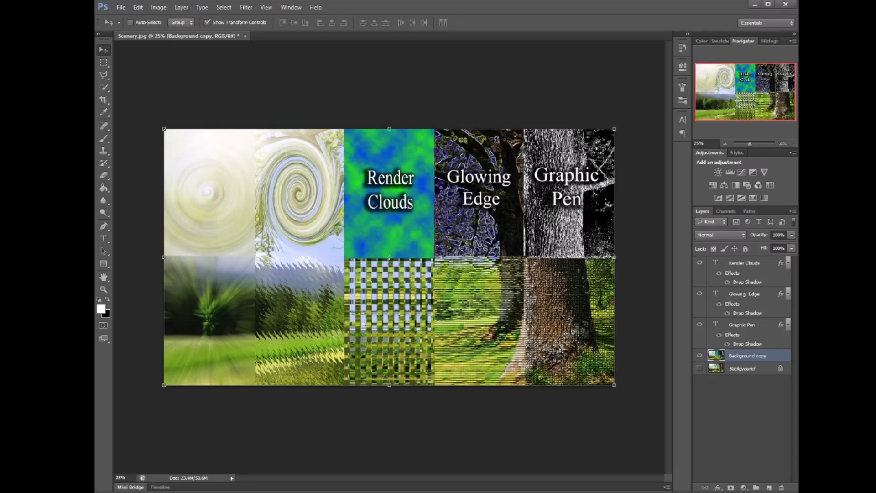
{"action": "left_click", "coordinate": [243, 7]}
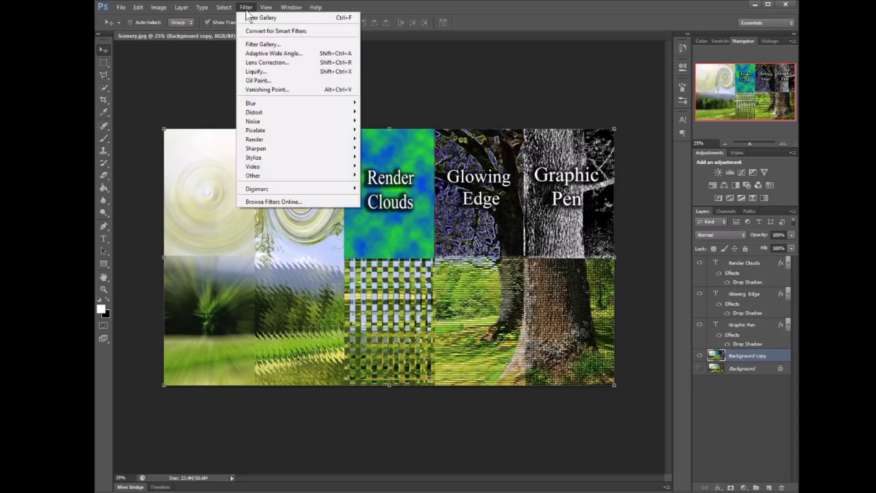
{"action": "left_click", "coordinate": [271, 42]}
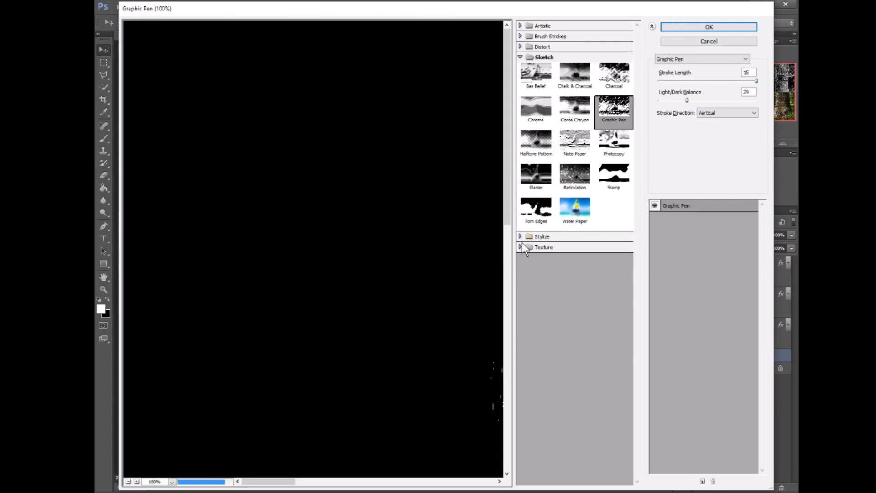
{"action": "left_click", "coordinate": [521, 247]}
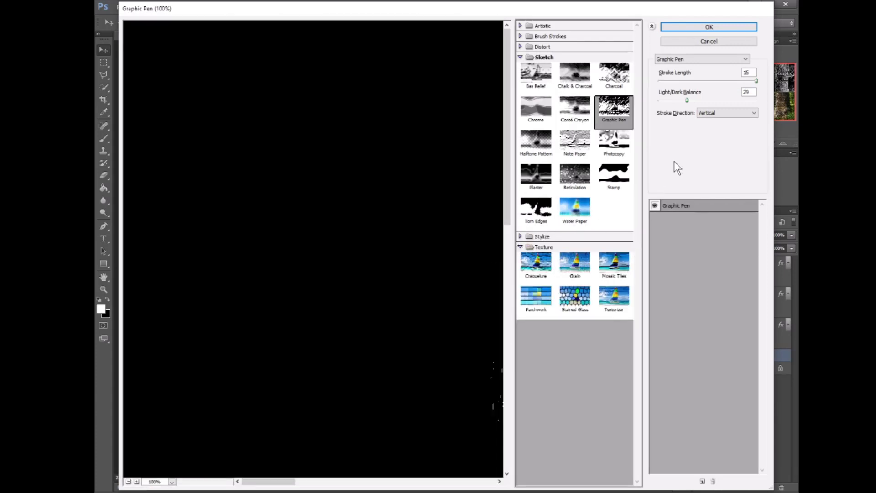
{"action": "left_click", "coordinate": [716, 44]}
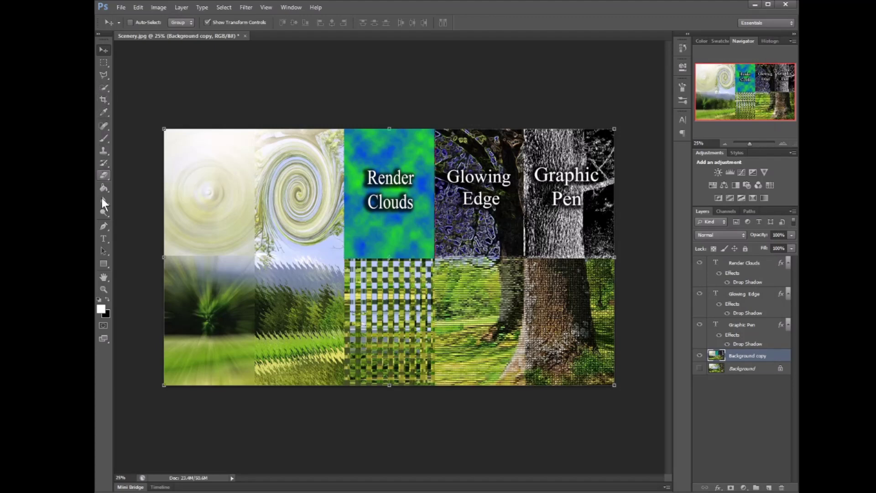
Add a white 72 pt two-line label "Mosaic Tile" over the lower trunk section.
{"action": "left_click", "coordinate": [104, 237]}
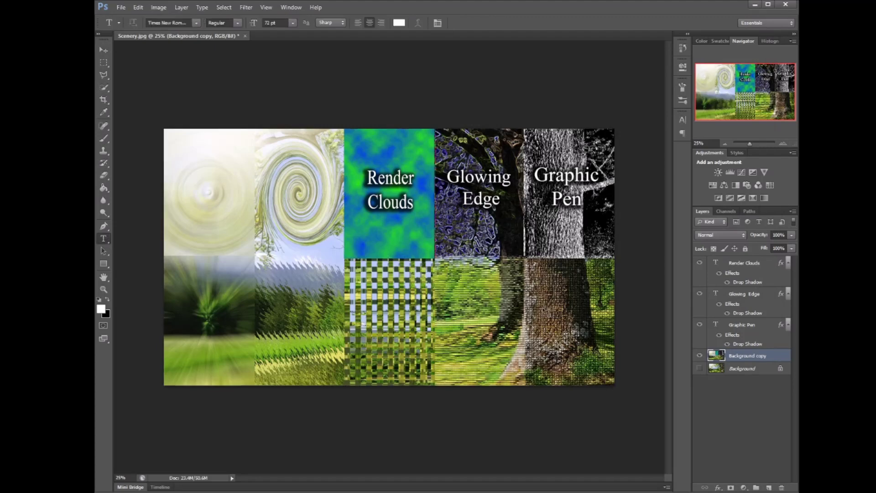
{"action": "left_click", "coordinate": [566, 318]}
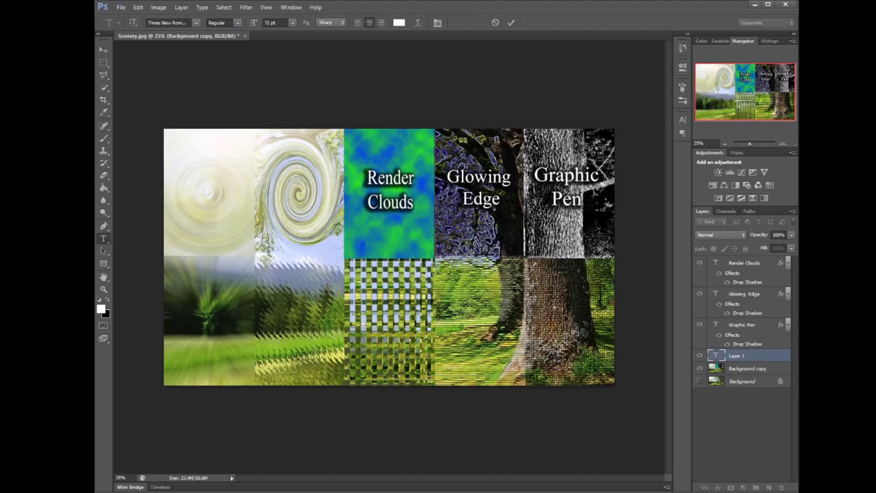
{"action": "type", "text": "Mosaic"}
{"action": "key", "text": "BackSpace"}
{"action": "type", "text": "Tile"}
{"action": "left_click", "coordinate": [740, 356]}
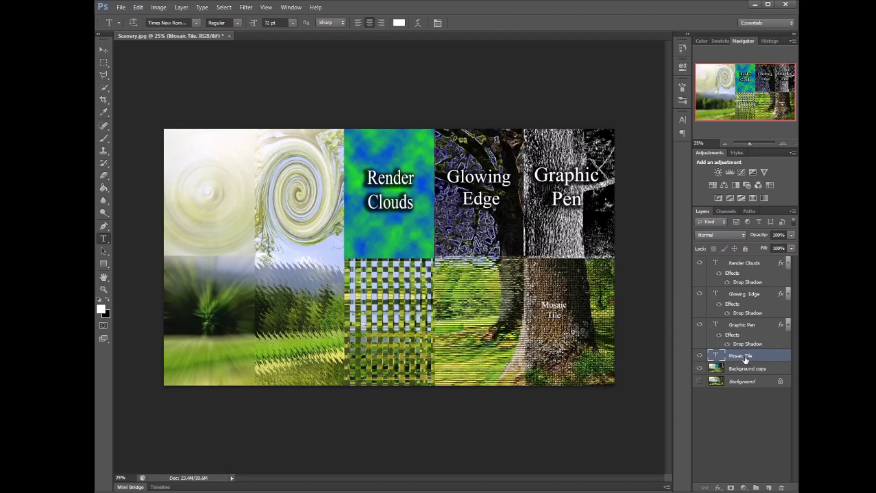
Move the "Mosaic Tile" text layer to the top of the layer stack and copy the "Render Clouds" drop shadow onto it.
{"action": "left_click_drag", "start_coordinate": [747, 261], "coordinate": [747, 262]}
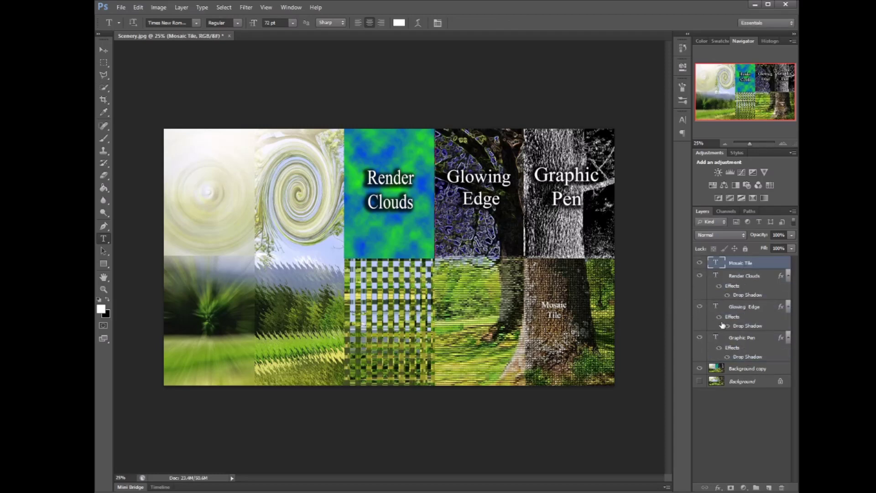
{"action": "left_click", "coordinate": [782, 277]}
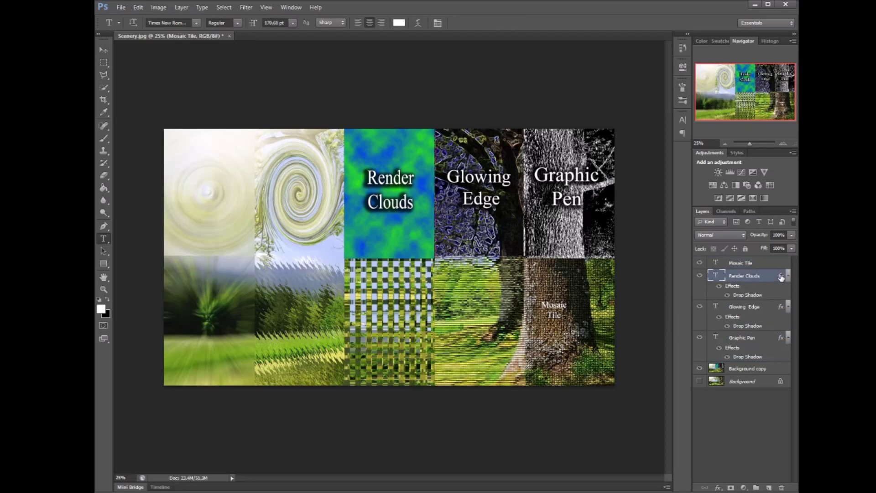
{"action": "left_click_drag", "start_coordinate": [782, 266], "coordinate": [781, 267]}
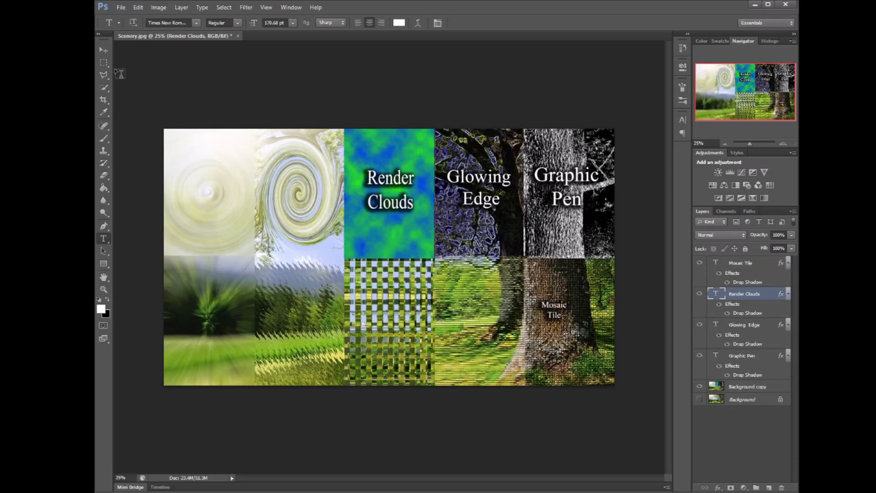
Scale the "Mosaic Tile" label to about 222% and centre it on the lower trunk section.
{"action": "left_click", "coordinate": [104, 50]}
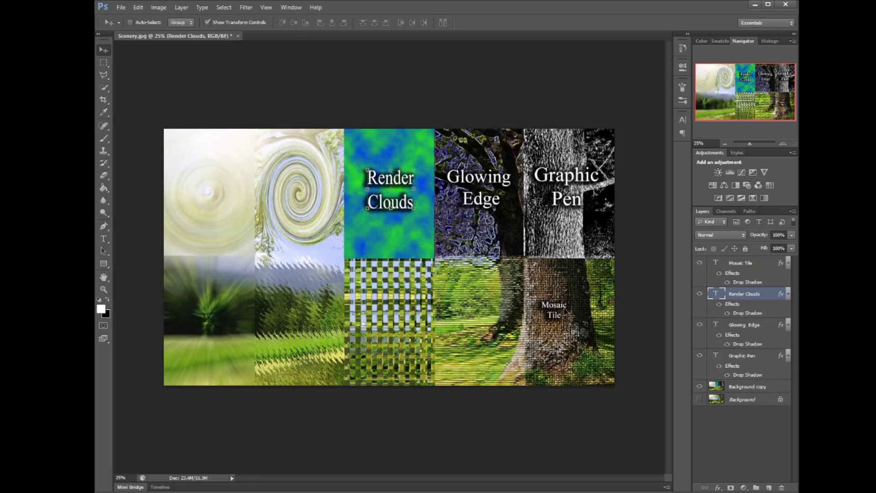
{"action": "left_click", "coordinate": [753, 264]}
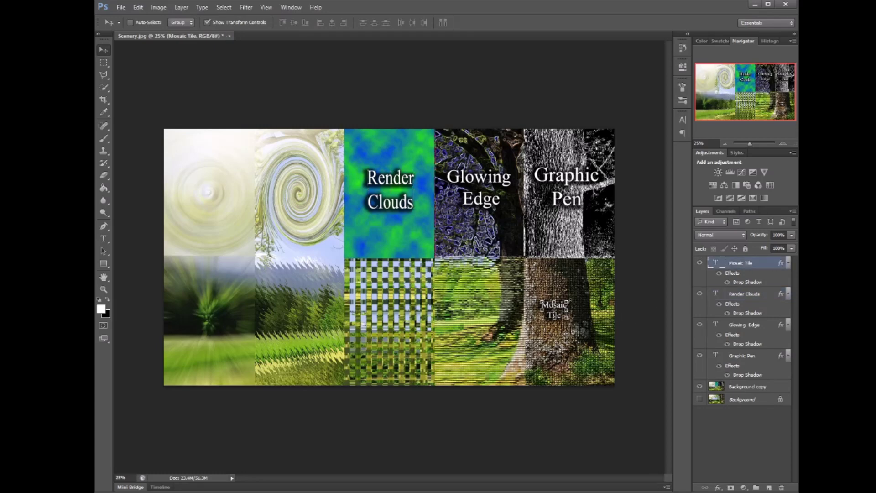
{"action": "mouse_move", "coordinate": [570, 300]}
{"action": "left_mouse_down"}
{"action": "mouse_move", "coordinate": [599, 276]}
{"action": "mouse_move", "coordinate": [585, 306]}
{"action": "left_mouse_up"}
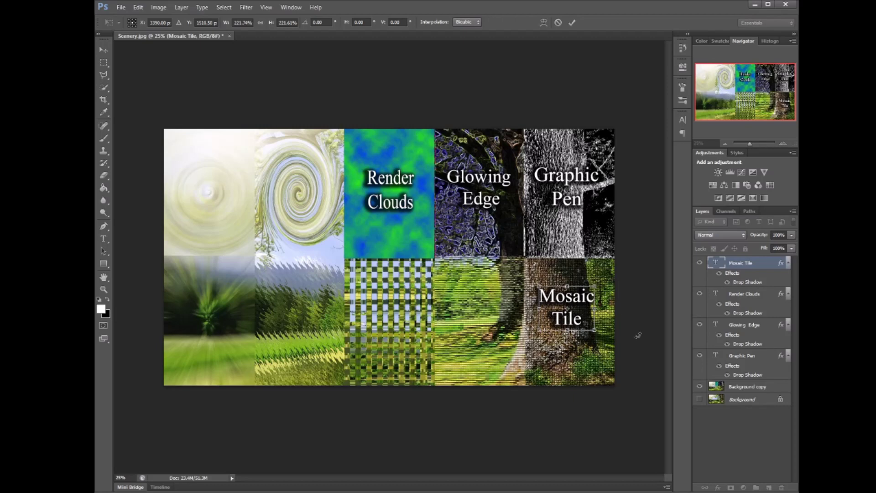
{"action": "key", "text": "Return"}
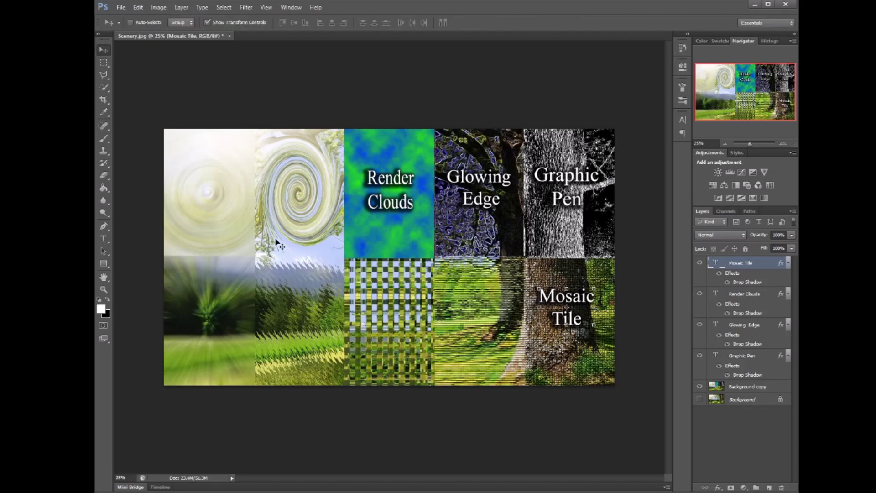
Add a white 72 pt label "Patchwork" over the section beside "Mosaic Tile" and copy the "Mosaic Tile" drop shadow onto it.
{"action": "left_click", "coordinate": [104, 238]}
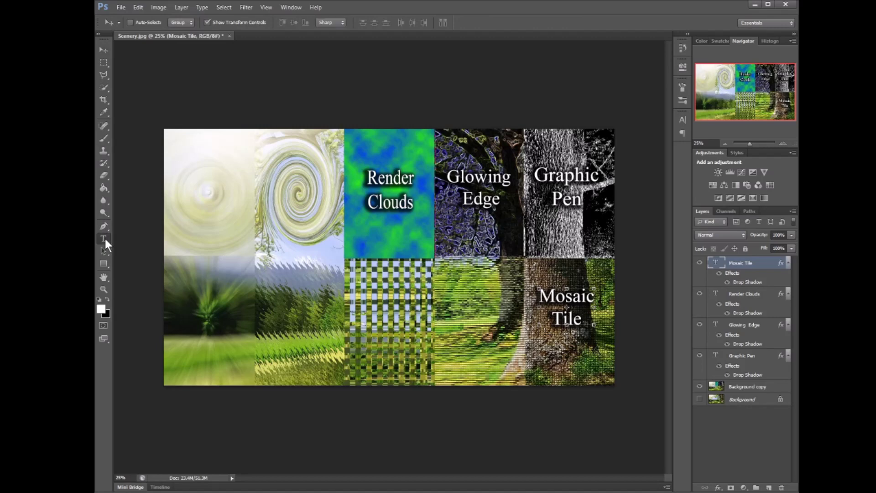
{"action": "left_click", "coordinate": [461, 310]}
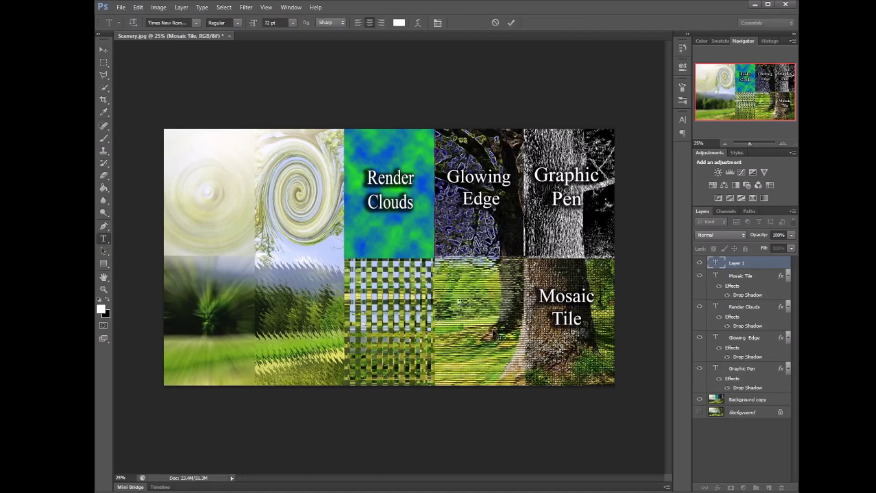
{"action": "type", "text": "Patchwork"}
{"action": "left_click", "coordinate": [747, 278]}
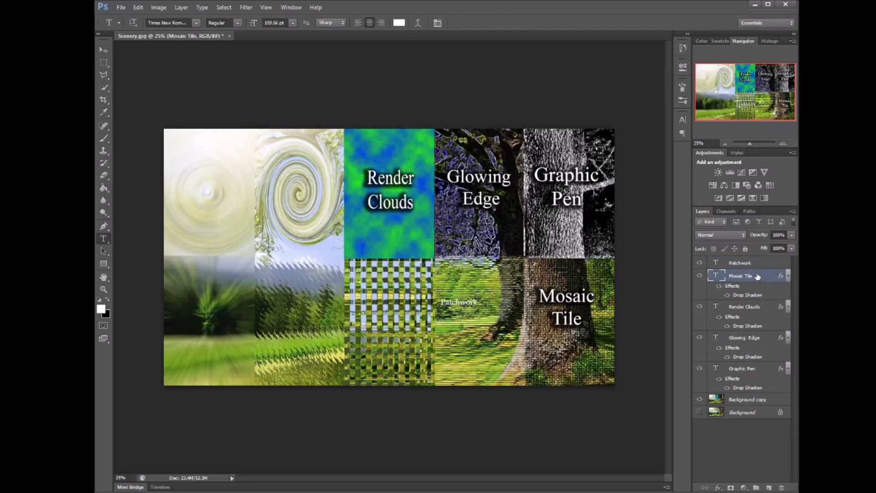
{"action": "left_click_drag", "start_coordinate": [782, 276], "coordinate": [781, 264]}
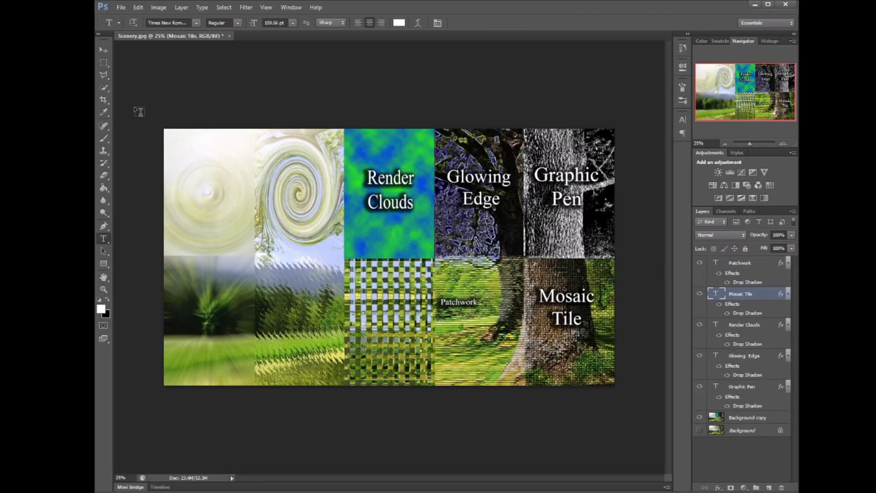
Scale the "Patchwork" label to about 205% and centre it horizontally in its section, level with the first line of "Mosaic Tile".
{"action": "left_click", "coordinate": [106, 51]}
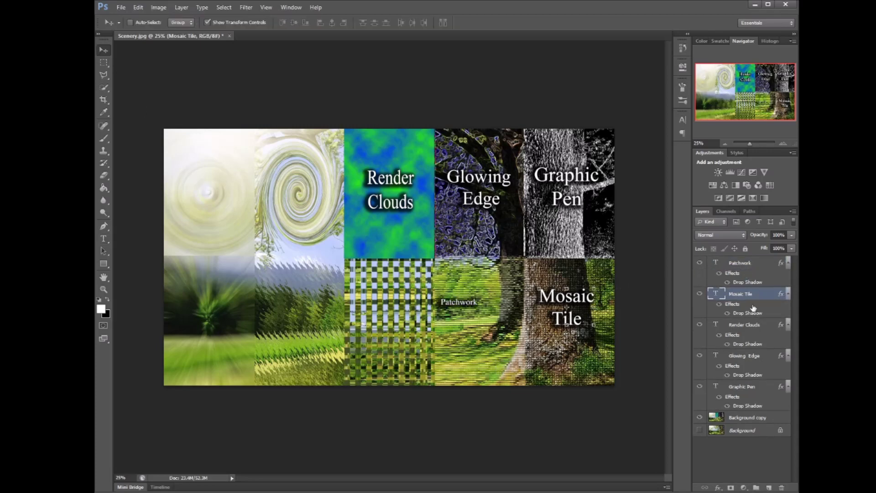
{"action": "left_click", "coordinate": [741, 265]}
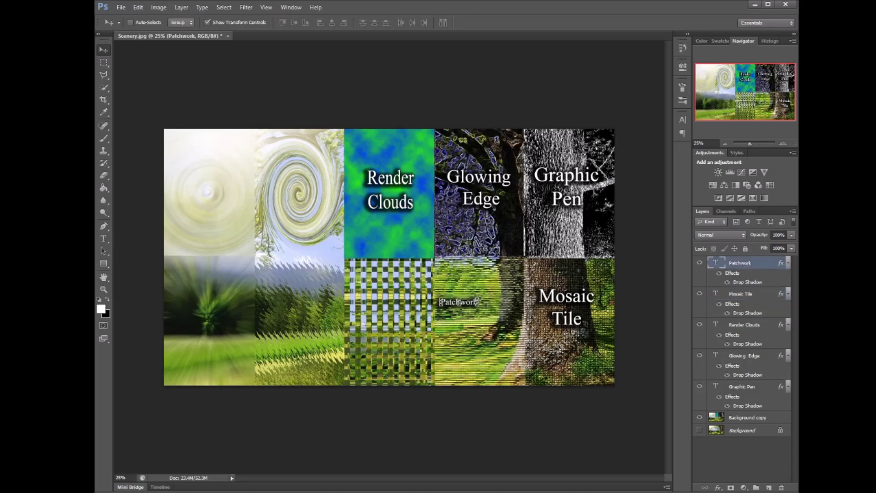
{"action": "left_click_drag", "start_coordinate": [478, 299], "coordinate": [499, 296]}
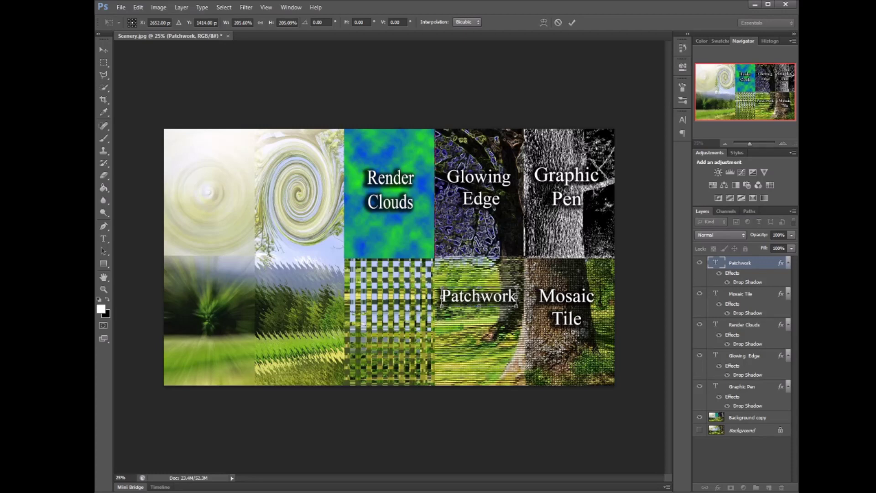
{"action": "key", "text": "Return"}
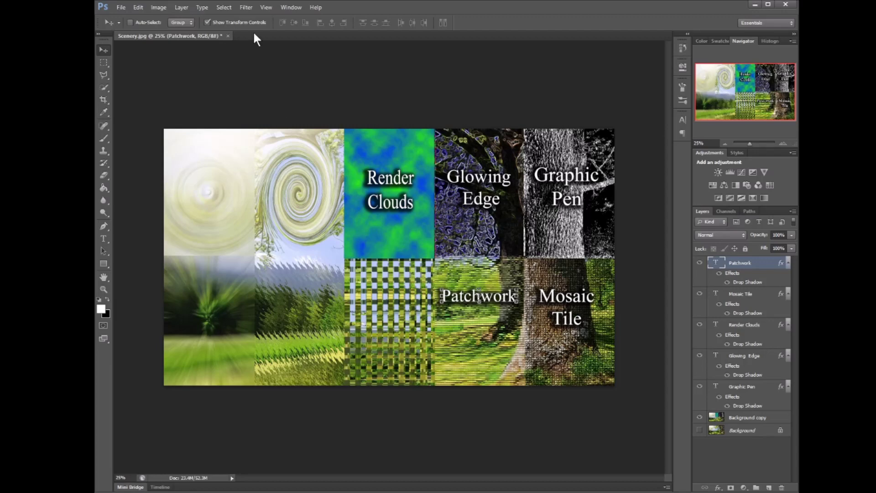
Check the Distort filter names and the Wave filter's type setting from the Background copy layer, leaving without applying anything.
{"action": "left_click", "coordinate": [748, 420]}
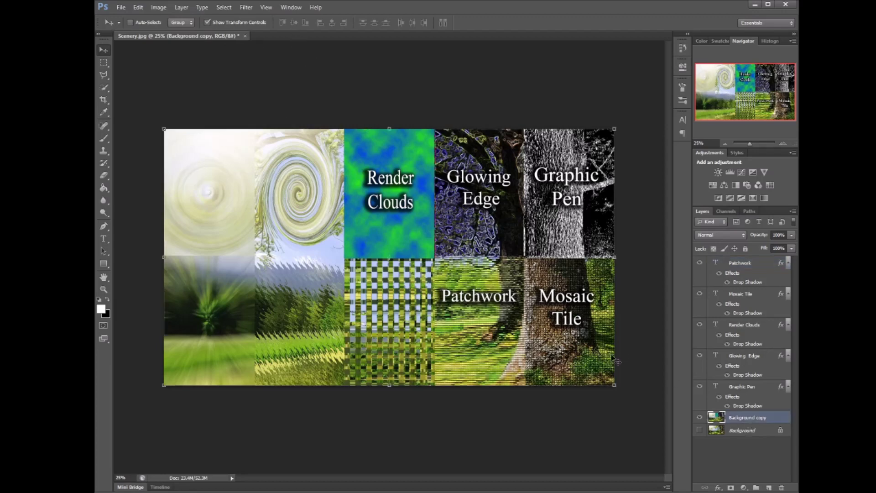
{"action": "left_click", "coordinate": [245, 8]}
{"action": "mouse_move", "coordinate": [288, 112]}
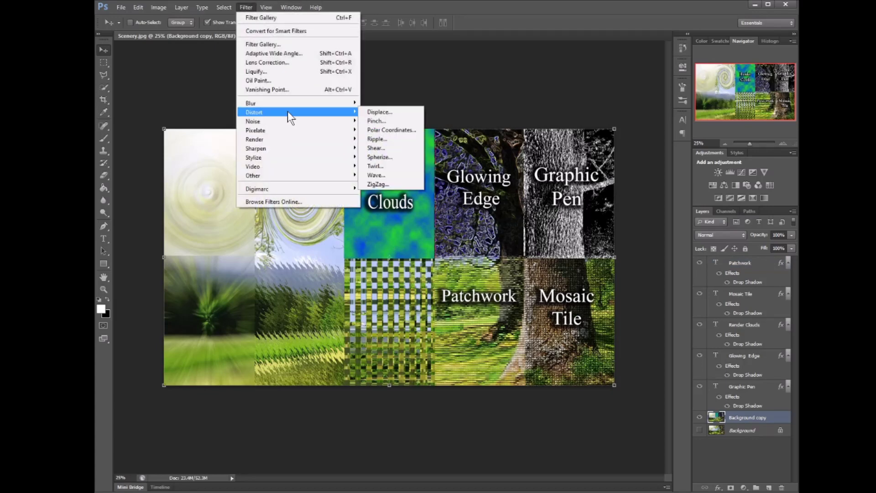
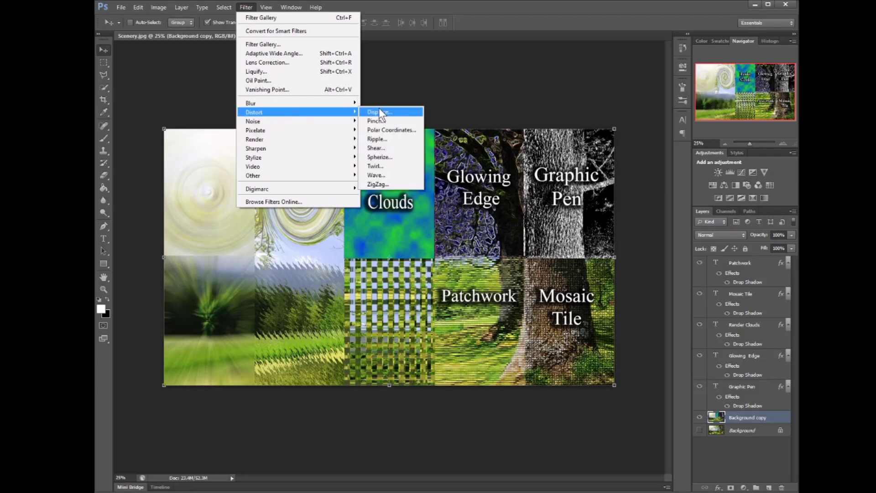
{"action": "left_click", "coordinate": [380, 175]}
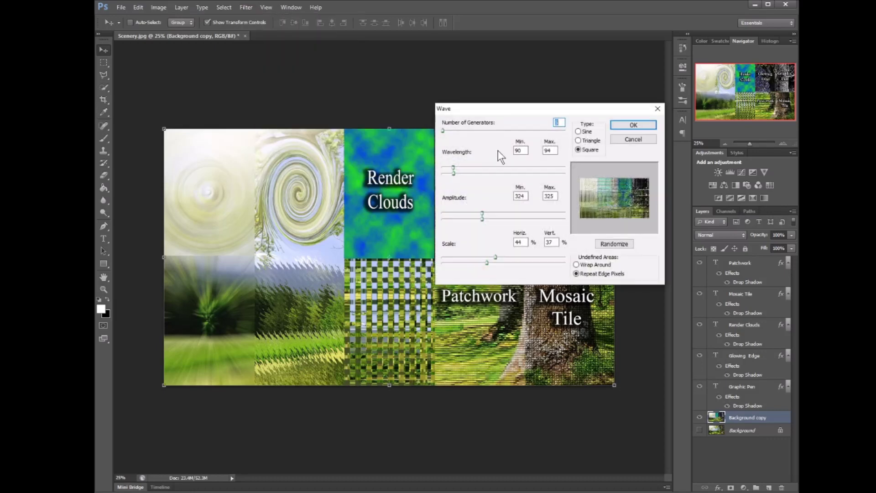
{"action": "left_click", "coordinate": [632, 140]}
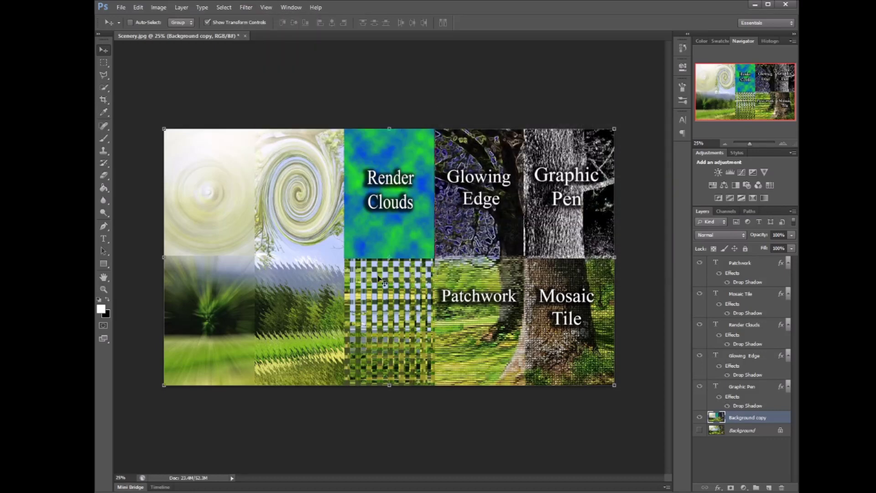
Add a white 72 pt three-line label "Distort Wave Square" over the woven-looking section below the clouds.
{"action": "left_click", "coordinate": [105, 239]}
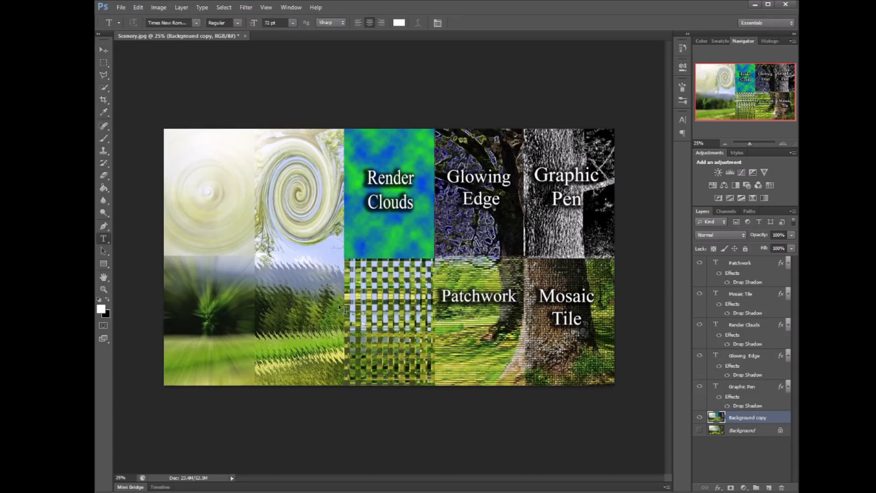
{"action": "left_click", "coordinate": [411, 304]}
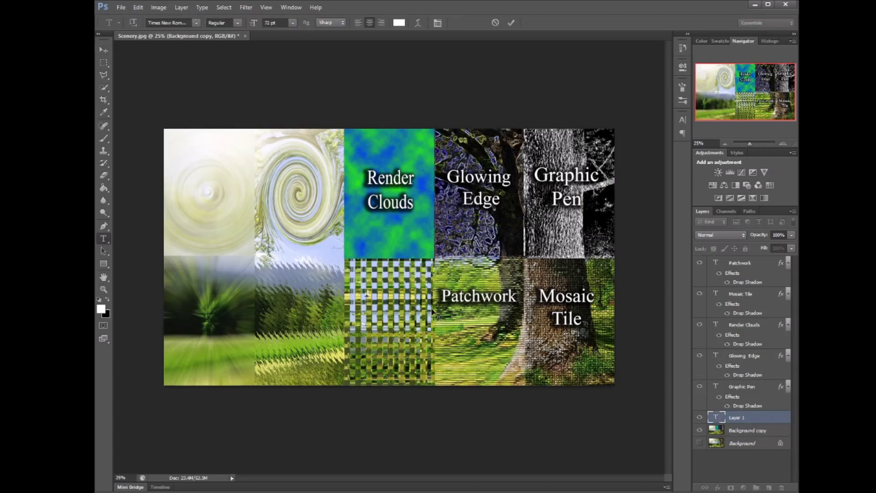
{"action": "type", "text": "Distort "}
{"action": "type", "text": "Wave "}
{"action": "type", "text": "Square"}
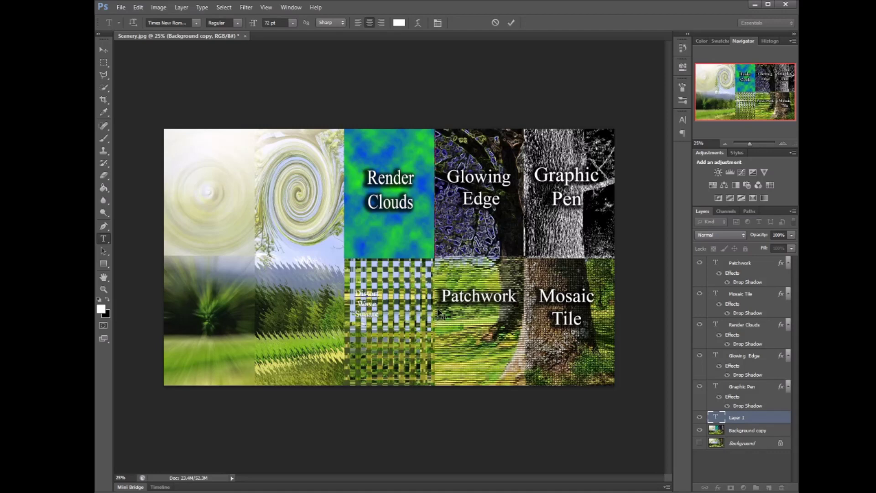
Move the "Distort Wave Square" layer to the top of the layer stack and copy the "Patchwork" drop shadow onto it.
{"action": "left_click", "coordinate": [744, 417]}
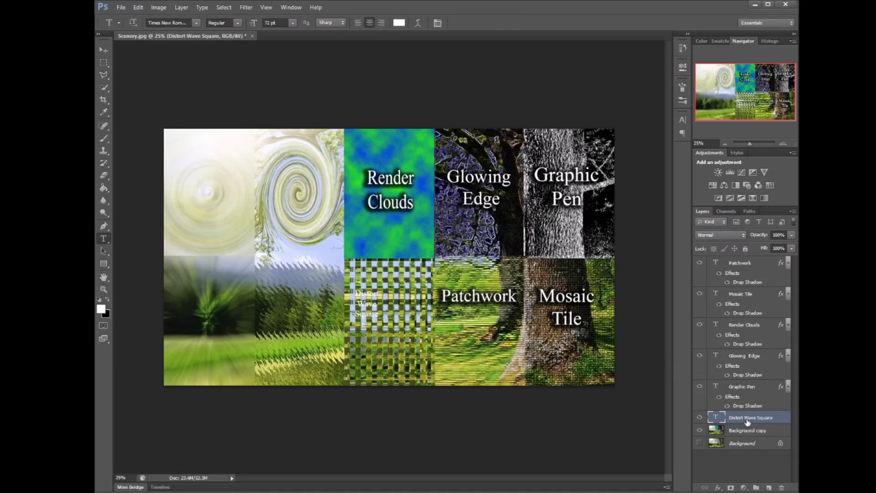
{"action": "left_click_drag", "start_coordinate": [735, 417], "coordinate": [757, 262]}
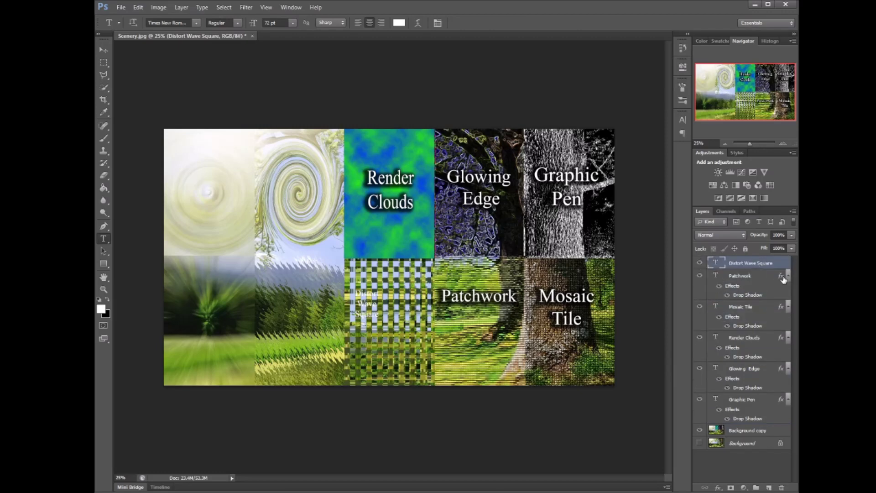
{"action": "left_click_drag", "start_coordinate": [784, 279], "coordinate": [785, 262]}
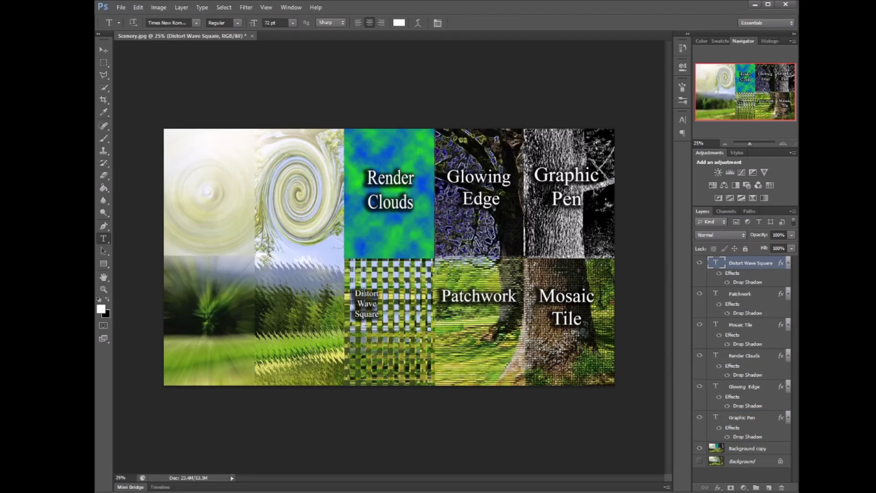
Scale the "Distort Wave Square" label to about 202% and centre it on the woven-looking section.
{"action": "left_click", "coordinate": [103, 50]}
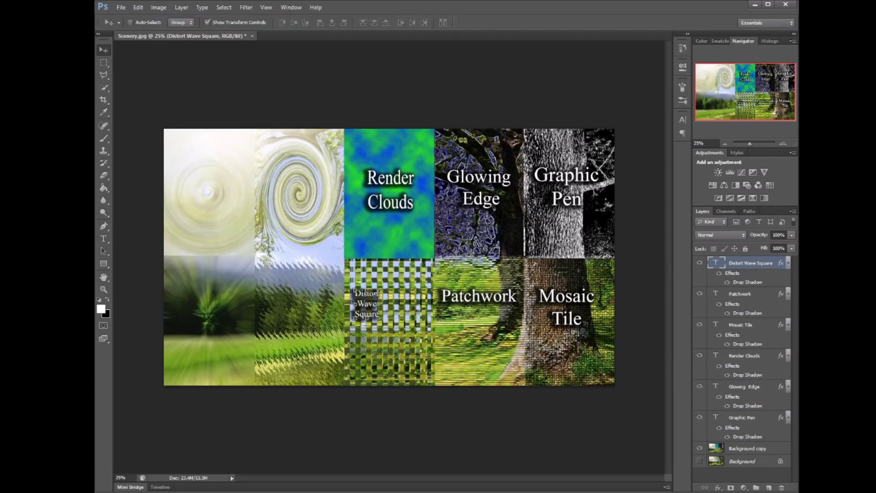
{"action": "left_click_drag", "start_coordinate": [376, 298], "coordinate": [400, 300]}
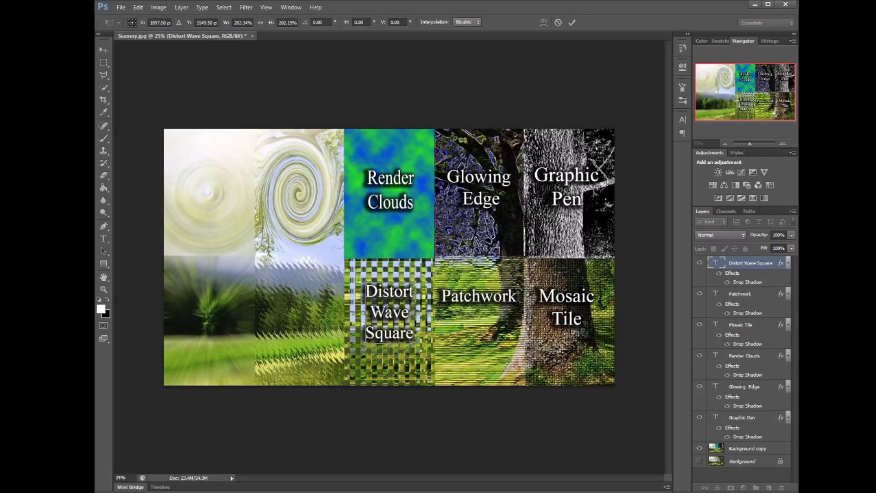
{"action": "key", "text": "Return"}
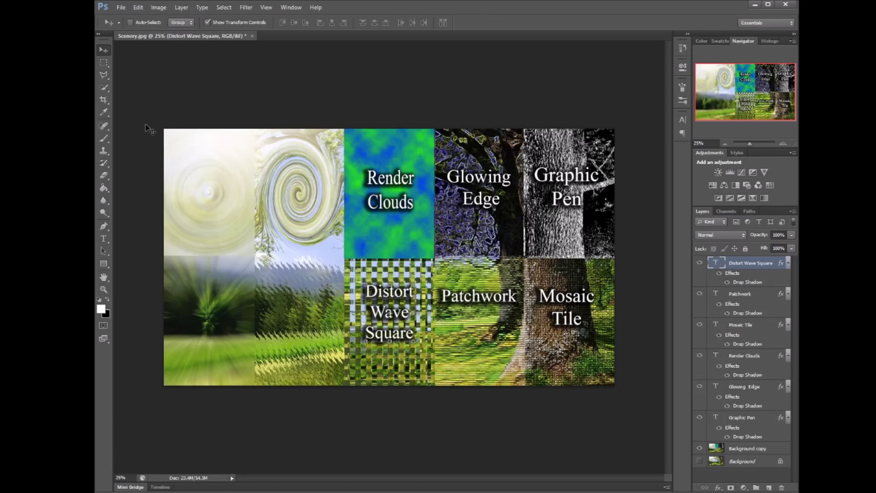
Add a white 72 pt two-line label "Distort Ripple" over the rippled trees section and copy the "Distort Wave Square" drop shadow onto it.
{"action": "left_click", "coordinate": [104, 239]}
{"action": "left_click", "coordinate": [279, 301]}
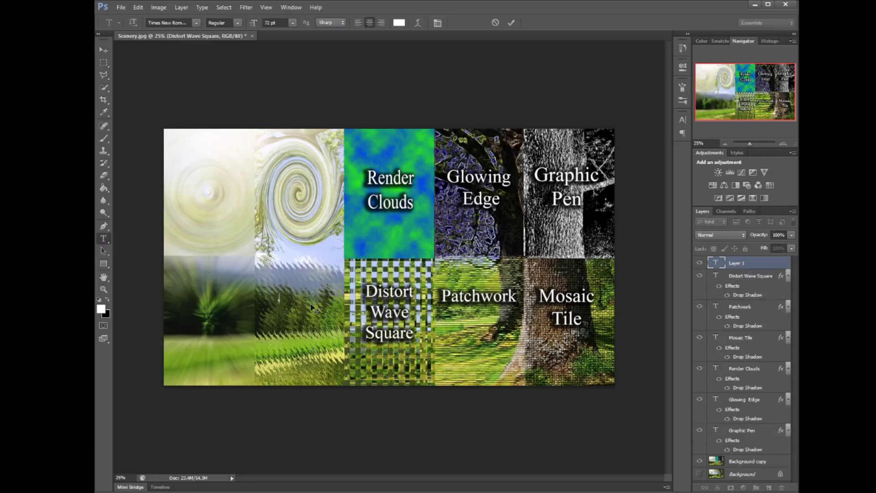
{"action": "type", "text": "Distort "}
{"action": "type", "text": "Ripple"}
{"action": "left_click", "coordinate": [739, 275]}
{"action": "left_click", "coordinate": [776, 266]}
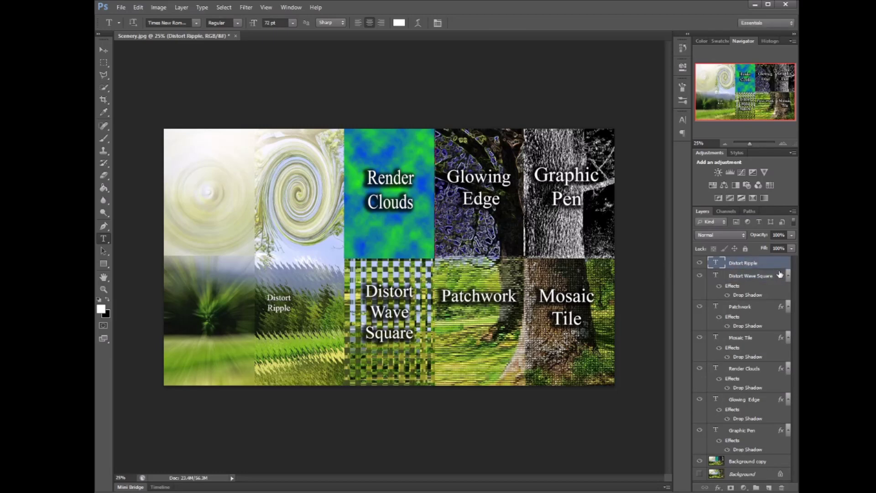
{"action": "left_click_drag", "start_coordinate": [782, 278], "coordinate": [776, 264]}
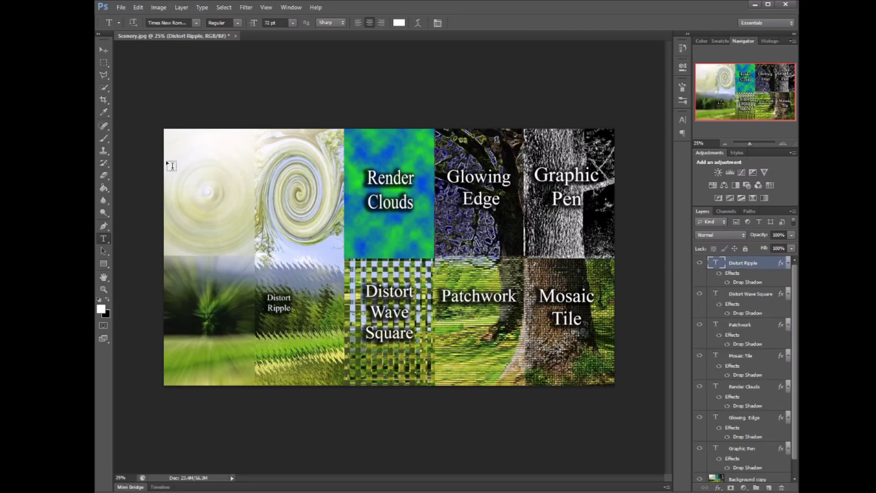
Scale the "Distort Ripple" label to about 221% and centre it on the rippled trees section.
{"action": "left_click", "coordinate": [104, 51]}
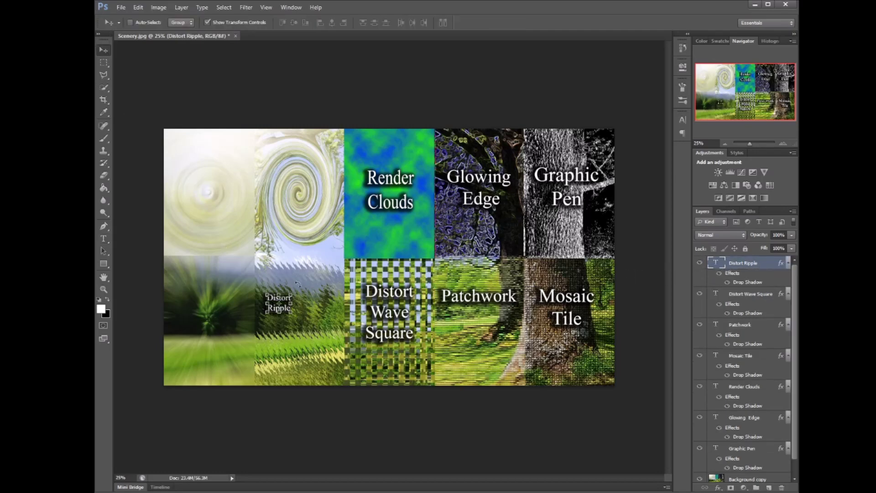
{"action": "left_click_drag", "start_coordinate": [296, 294], "coordinate": [313, 302]}
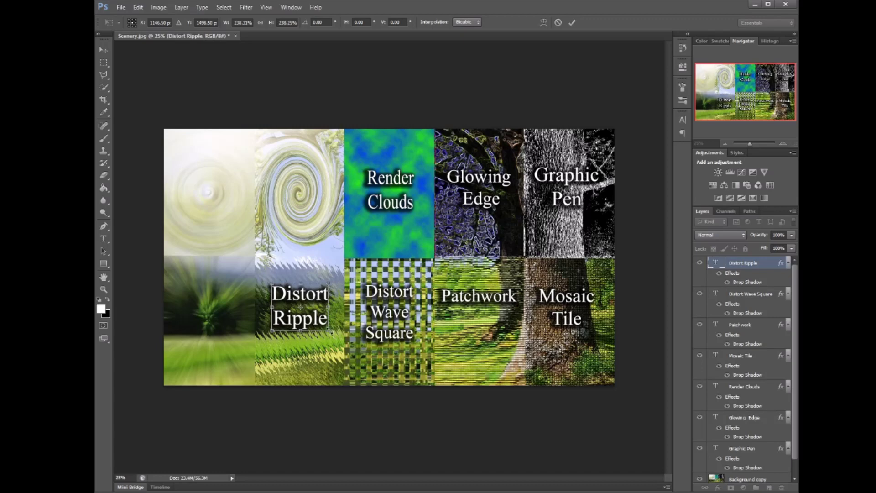
{"action": "left_click_drag", "start_coordinate": [328, 329], "coordinate": [315, 317]}
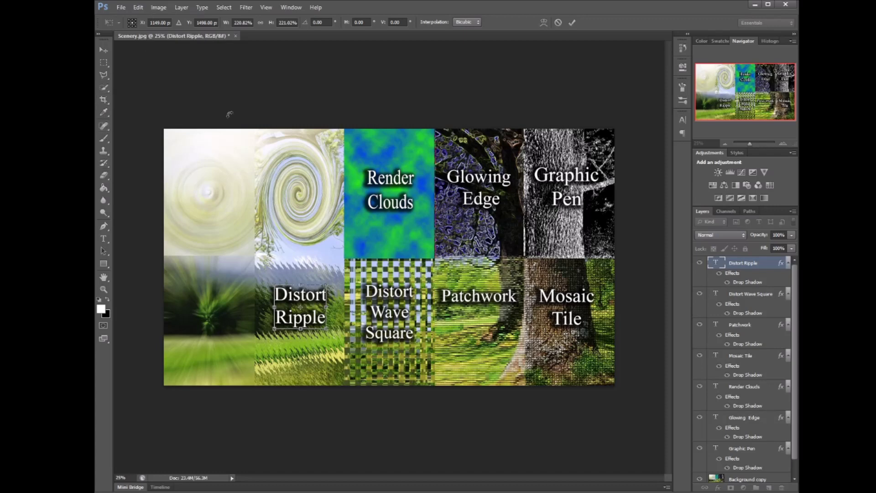
{"action": "key", "text": "Return"}
Add a white 72 pt two-line label "Distort Twirl" over the twirled section and copy the "Distort Ripple" drop shadow onto it.
{"action": "left_click", "coordinate": [103, 239]}
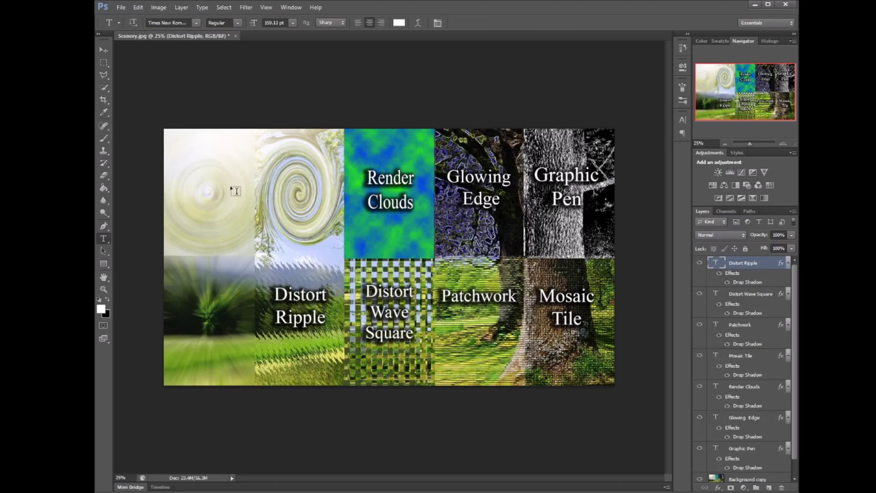
{"action": "left_click", "coordinate": [287, 182]}
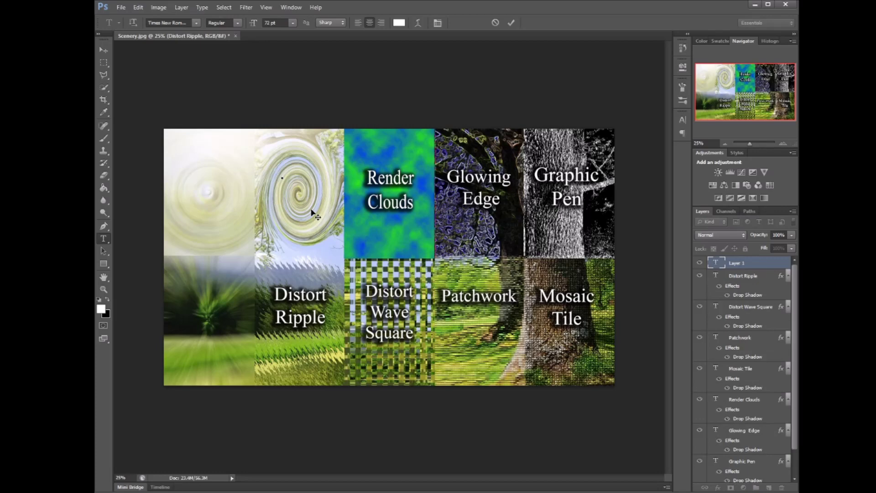
{"action": "type", "text": "Distort Twirl"}
{"action": "key", "text": "ctrl+Return"}
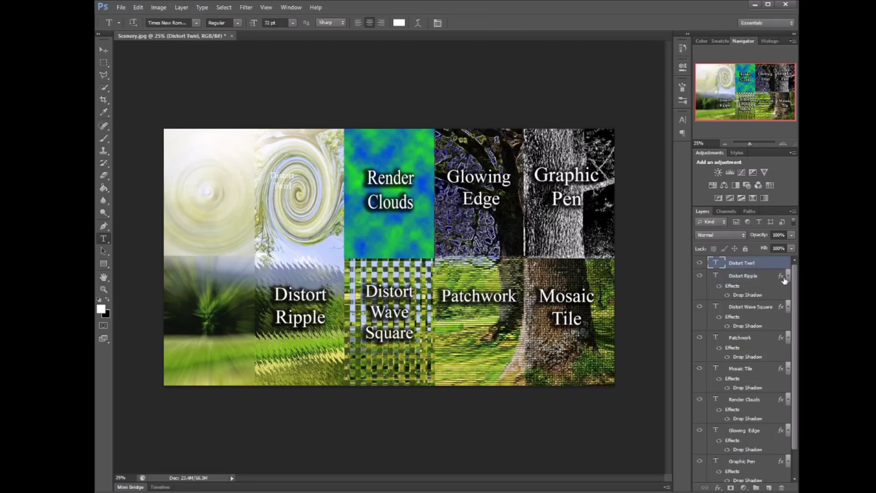
{"action": "left_click_drag", "start_coordinate": [785, 280], "coordinate": [782, 263]}
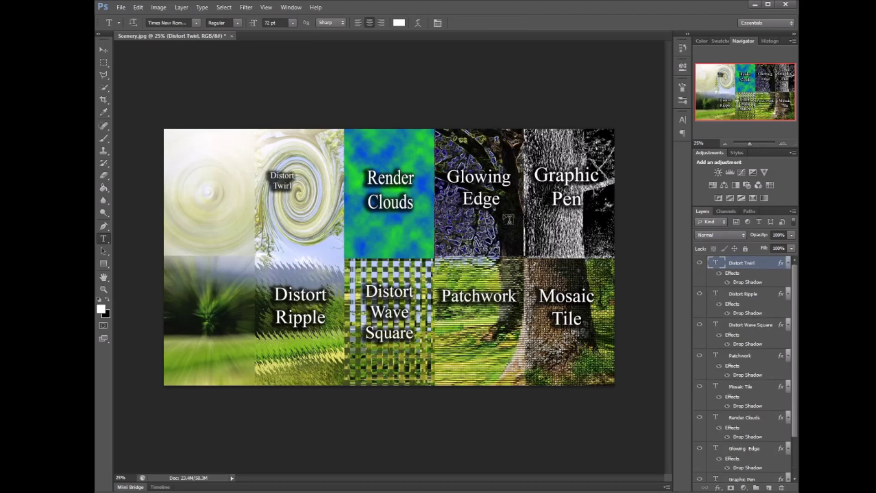
Scale the "Distort Twirl" label to about 220% and centre it on the twirled section.
{"action": "left_click", "coordinate": [103, 49]}
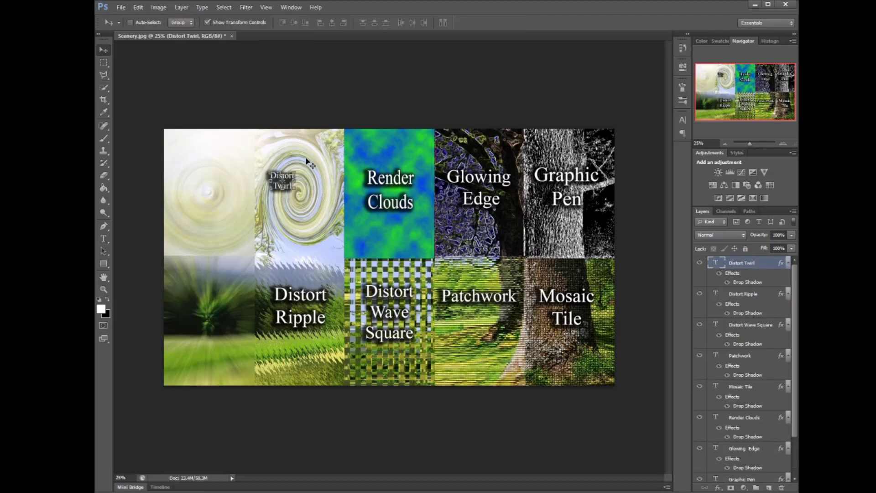
{"action": "left_click_drag", "start_coordinate": [298, 170], "coordinate": [318, 187]}
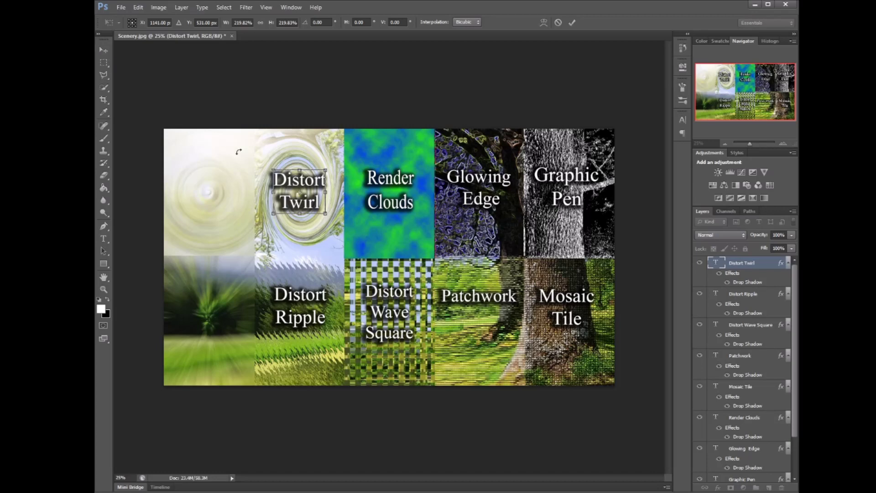
{"action": "key", "text": "Return"}
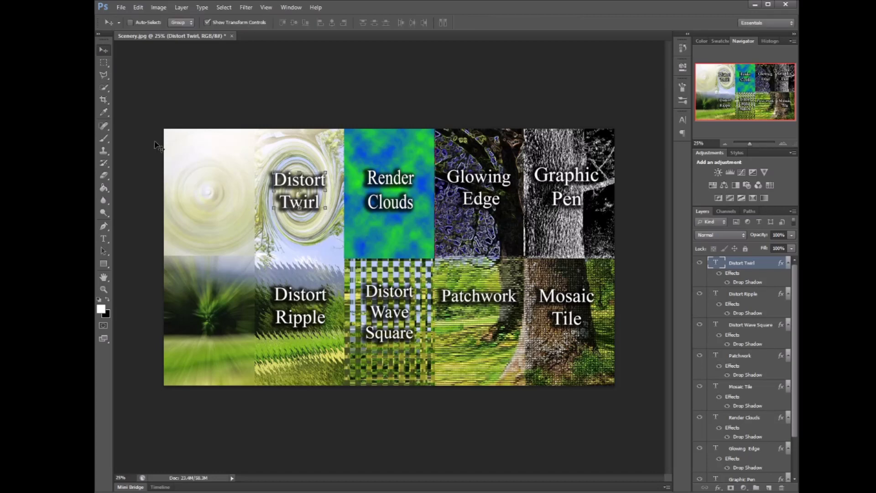
Add a white 72 pt three-line label "Radial Blur Spin" over the circularly blurred sun section.
{"action": "left_click", "coordinate": [104, 239]}
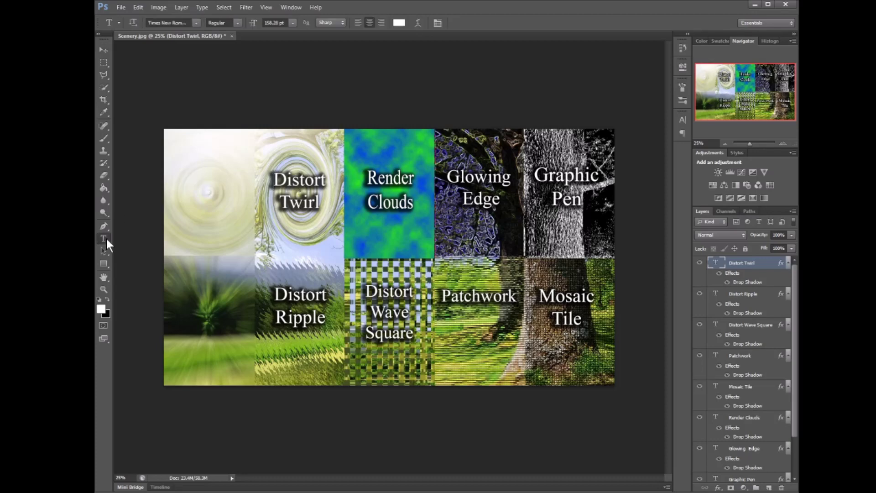
{"action": "left_click", "coordinate": [189, 184]}
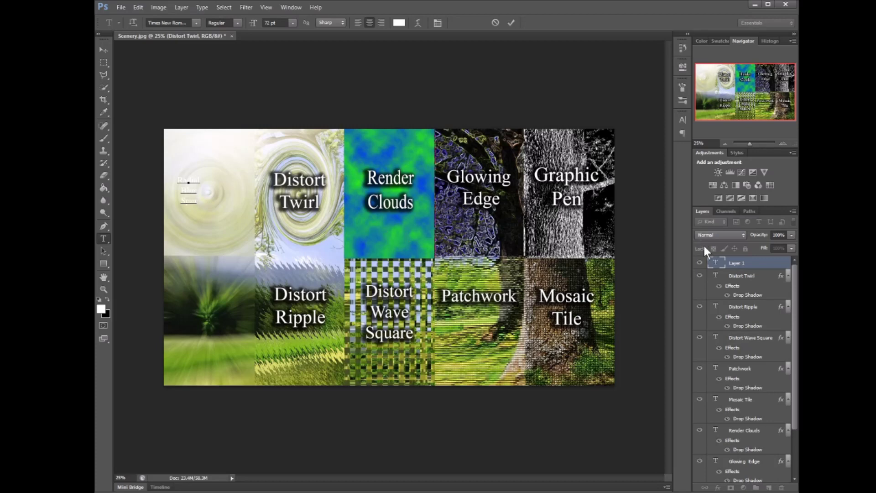
{"action": "left_click", "coordinate": [736, 264]}
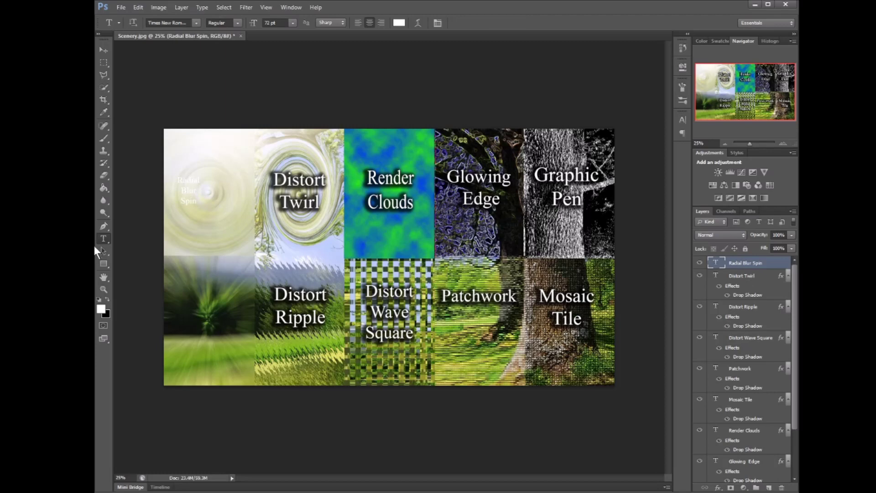
Add a three-line label "Radial Blur Zoom" over the zoom-blurred section and copy the "Distort Twirl" drop shadow onto both Radial Blur labels.
{"action": "left_click", "coordinate": [196, 311]}
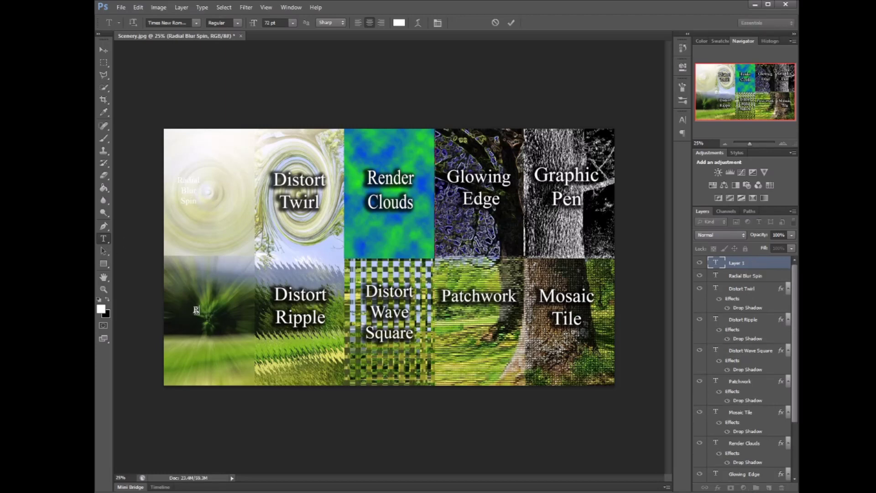
{"action": "type", "text": "Radial "}
{"action": "type", "text": "Blur"}
{"action": "key", "text": "BackSpace"}
{"action": "type", "text": "r Zoom"}
{"action": "left_click", "coordinate": [750, 276]}
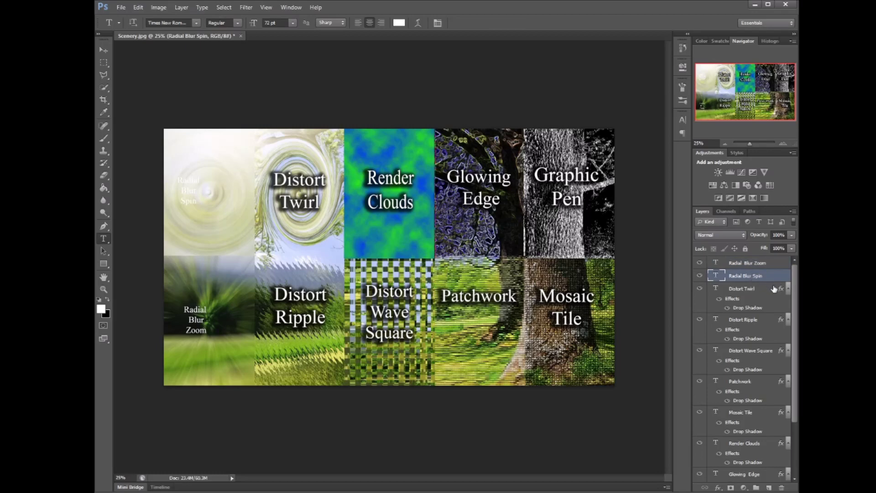
{"action": "left_click_drag", "start_coordinate": [784, 292], "coordinate": [782, 263]}
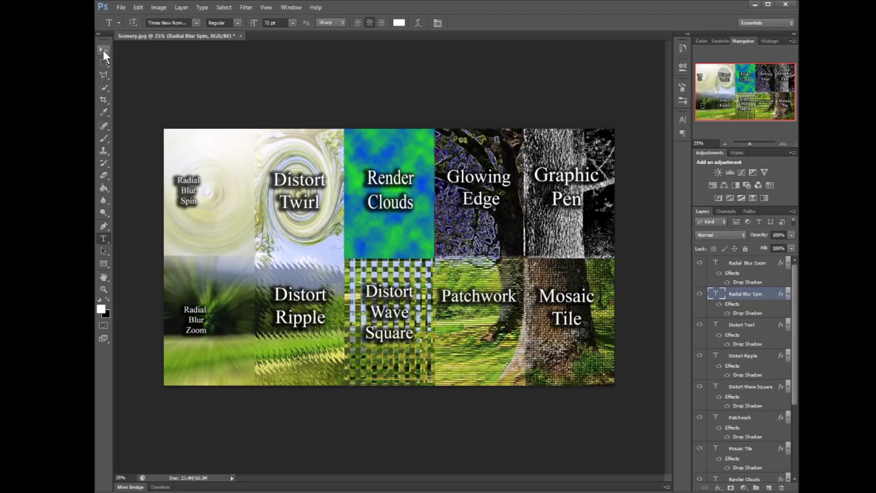
Scale the "Radial Blur Spin" label to about 205% and centre it on the circularly blurred section.
{"action": "left_click", "coordinate": [103, 49]}
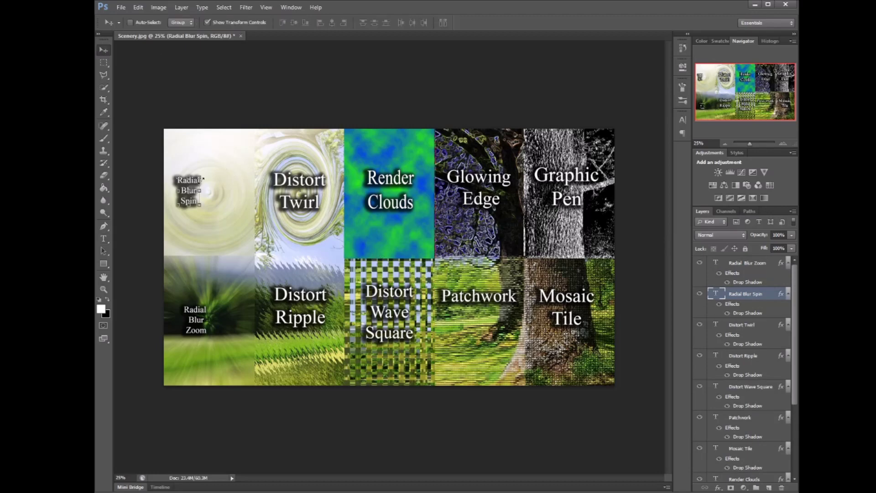
{"action": "left_click_drag", "start_coordinate": [201, 179], "coordinate": [226, 179]}
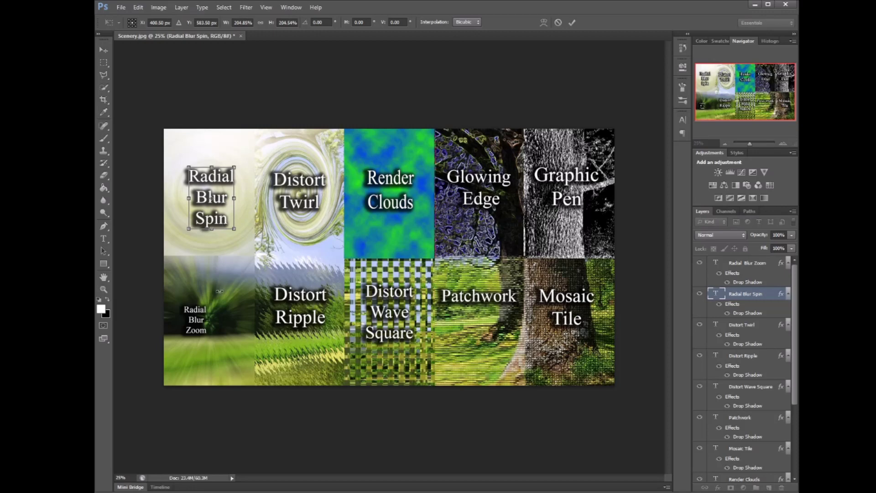
{"action": "key", "text": "Return"}
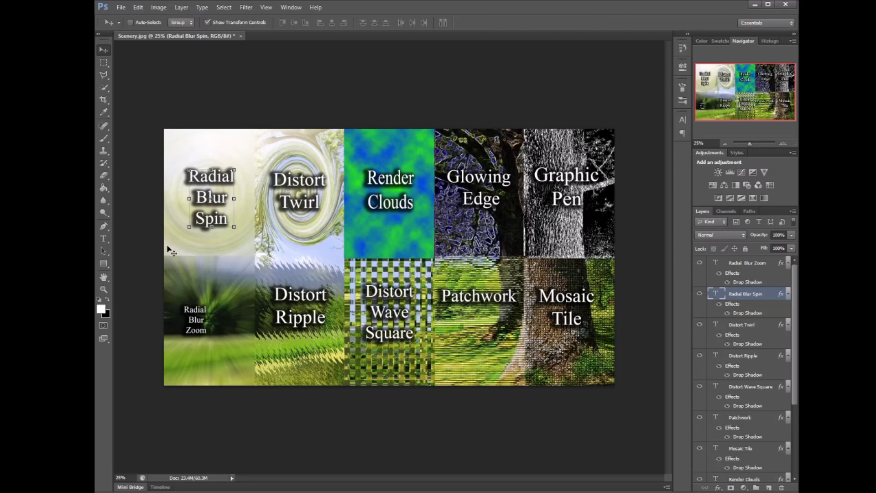
Stretch the "Radial Blur Zoom" label to about 255% width and 178% height and centre it on the zoom-blurred section.
{"action": "left_click", "coordinate": [738, 268]}
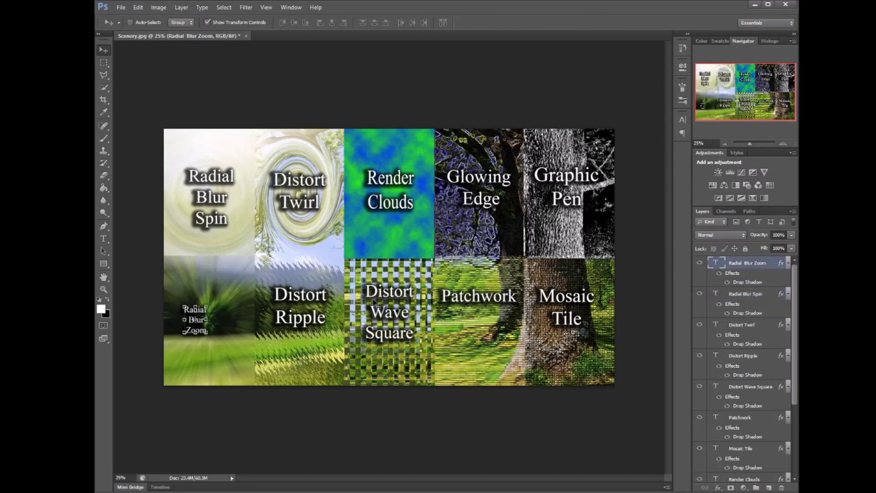
{"action": "left_click_drag", "start_coordinate": [206, 307], "coordinate": [250, 286]}
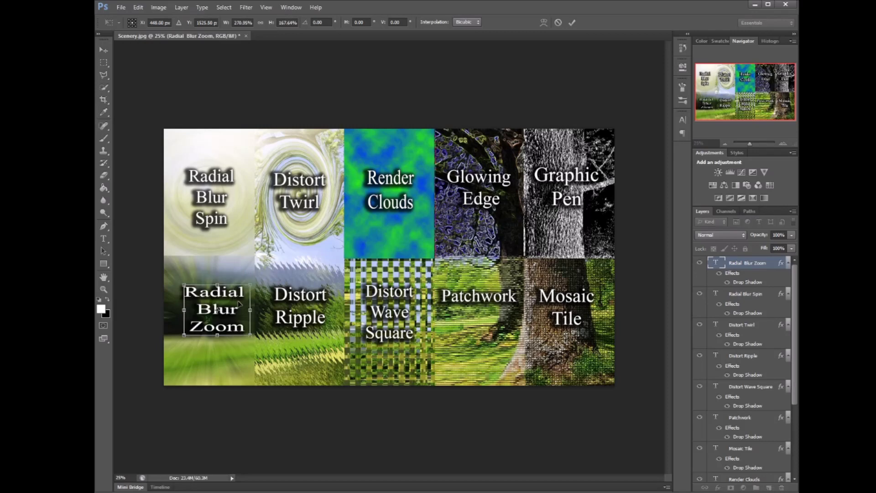
{"action": "key", "text": "ctrl+z"}
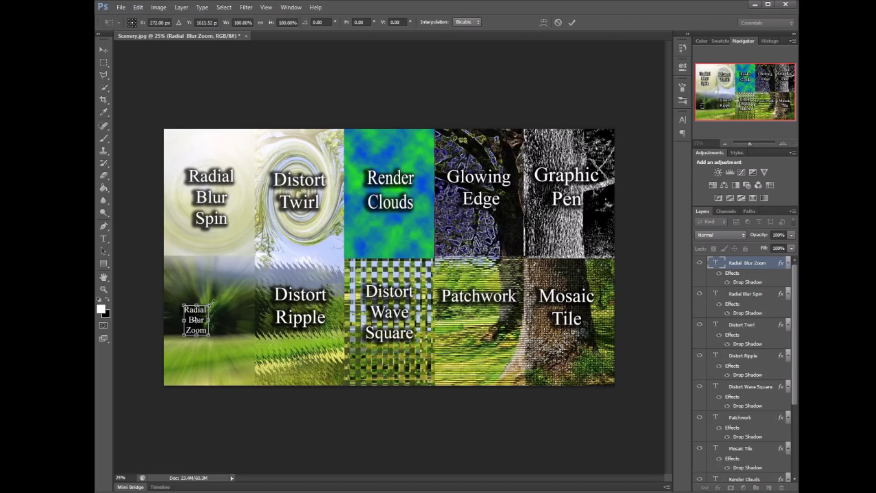
{"action": "left_click_drag", "start_coordinate": [209, 305], "coordinate": [239, 309]}
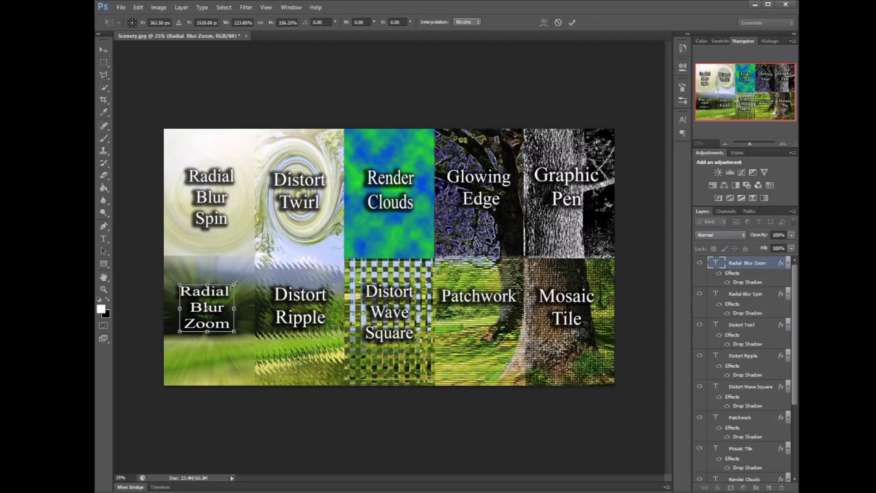
{"action": "mouse_move", "coordinate": [235, 283]}
{"action": "left_mouse_down"}
{"action": "mouse_move", "coordinate": [246, 278]}
{"action": "mouse_move", "coordinate": [233, 299]}
{"action": "left_mouse_up"}
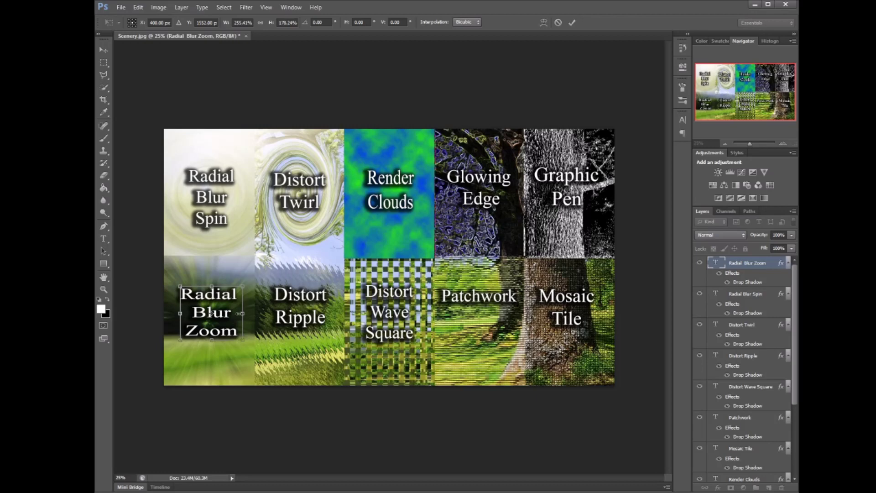
{"action": "key", "text": "Return"}
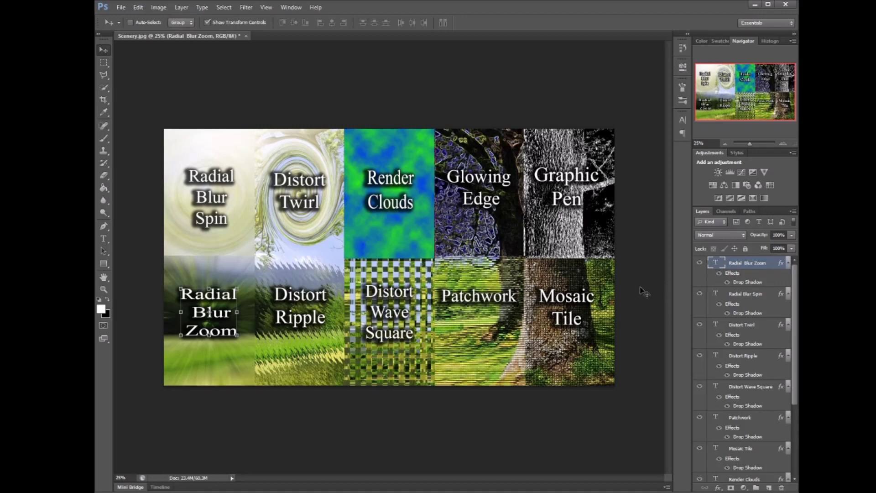
Select the "Background copy" layer near the end of the layer stack.
{"action": "left_click_drag", "start_coordinate": [796, 281], "coordinate": [785, 358]}
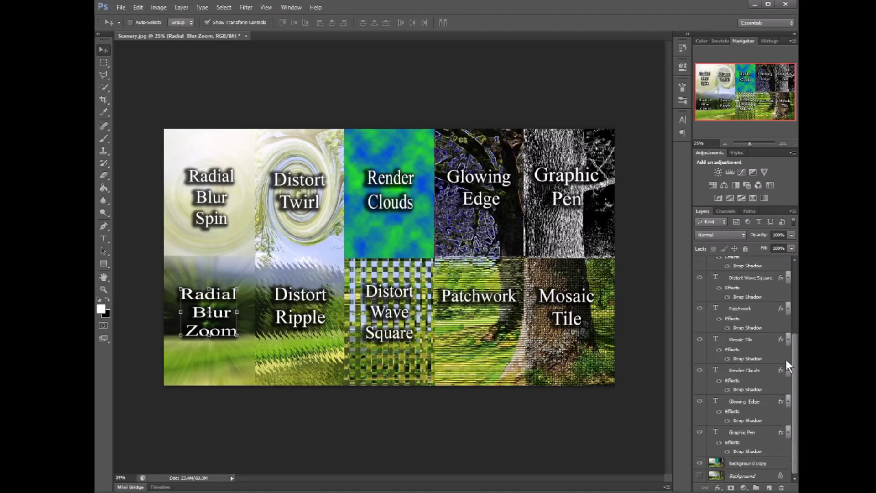
{"action": "left_click", "coordinate": [735, 464]}
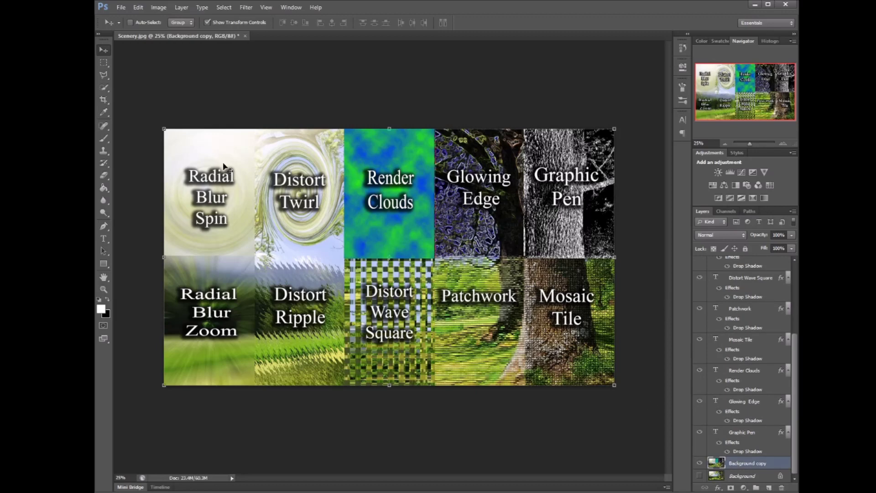
{"action": "left_click", "coordinate": [250, 6]}
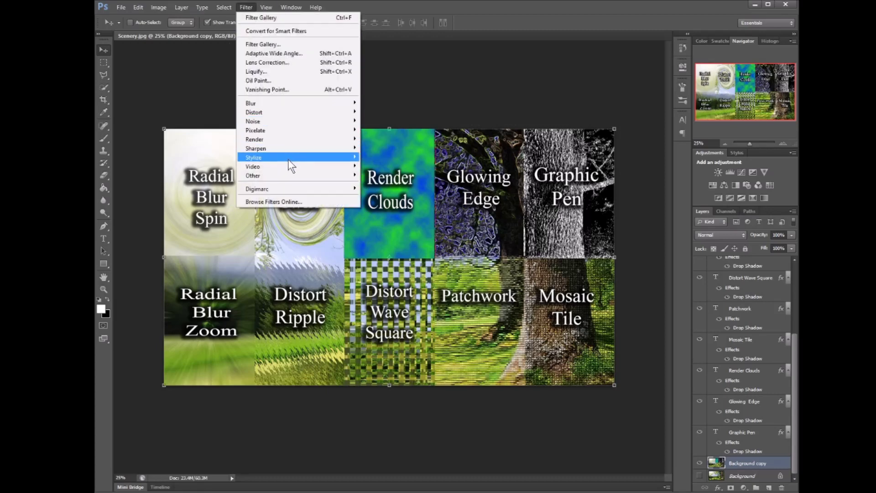
{"action": "mouse_move", "coordinate": [289, 160]}
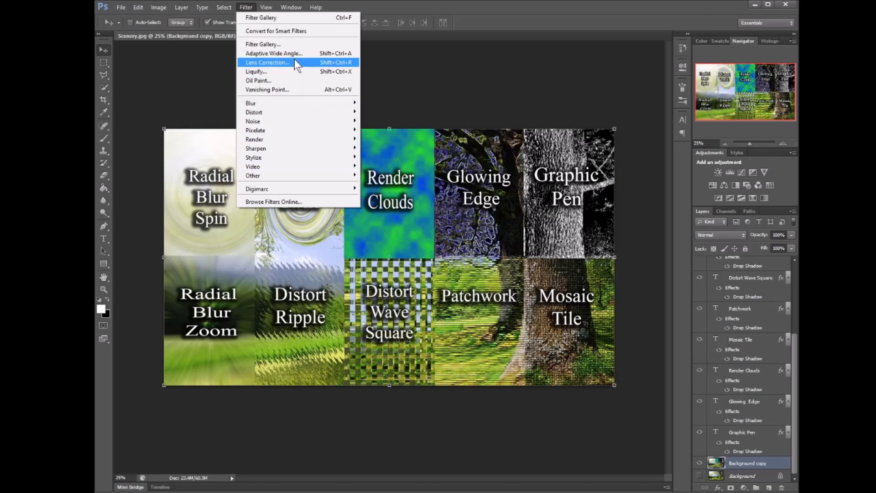
{"action": "mouse_move", "coordinate": [300, 122]}
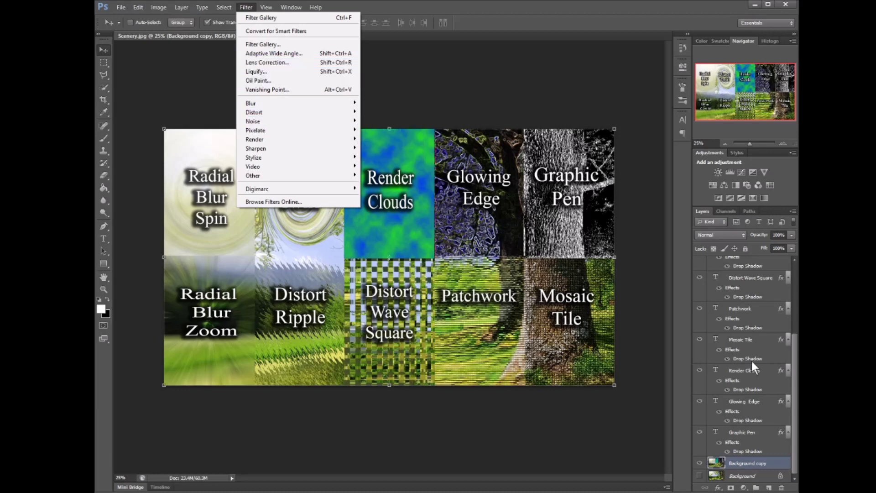
{"action": "left_click", "coordinate": [421, 100]}
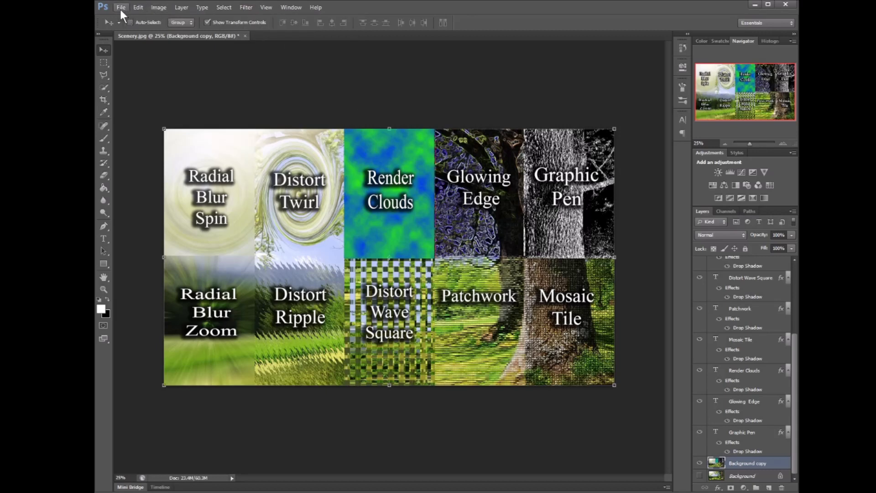
Hide and reshow the filtered "Background copy" layer to compare it with the original "Background" image.
{"action": "left_click", "coordinate": [700, 463]}
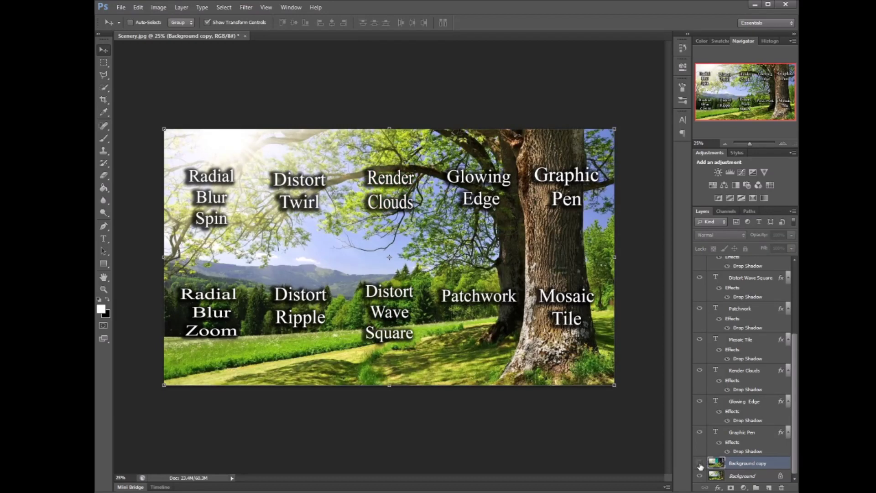
{"action": "left_click", "coordinate": [700, 464]}
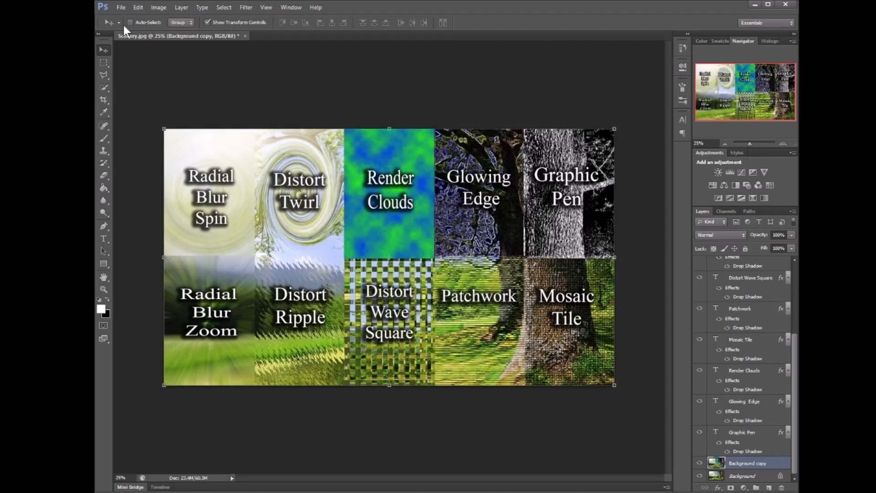
Save the layered image as a Photoshop PSD file named "Challenge Lesson 6" in the Challenge Lesson 6 folder.
{"action": "left_click", "coordinate": [121, 7]}
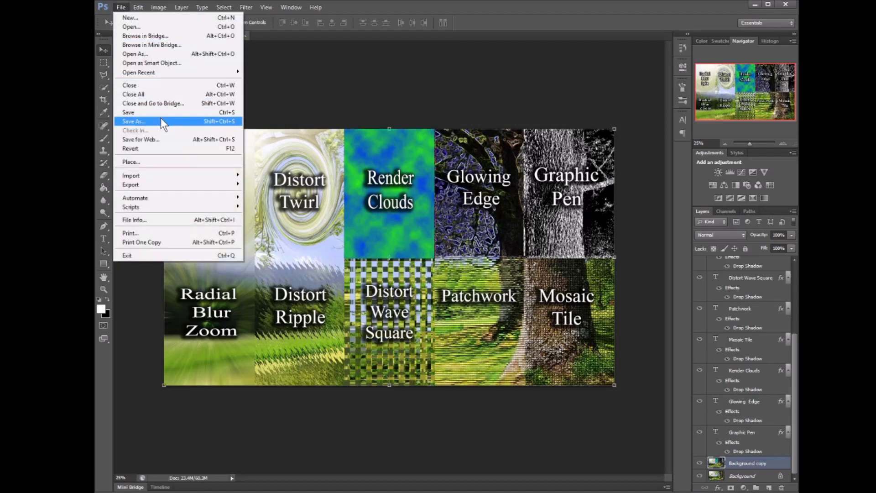
{"action": "left_click", "coordinate": [161, 121]}
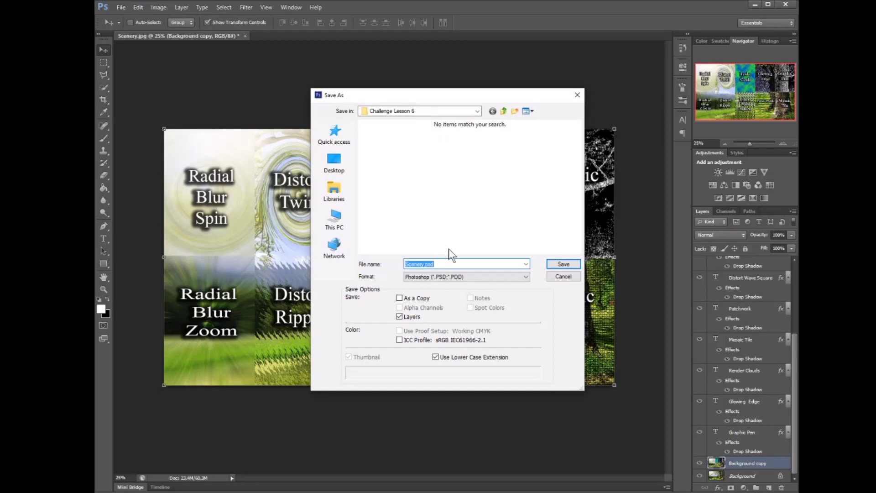
{"action": "type", "text": "Challenge Lesson 6"}
{"action": "key", "text": "Return"}
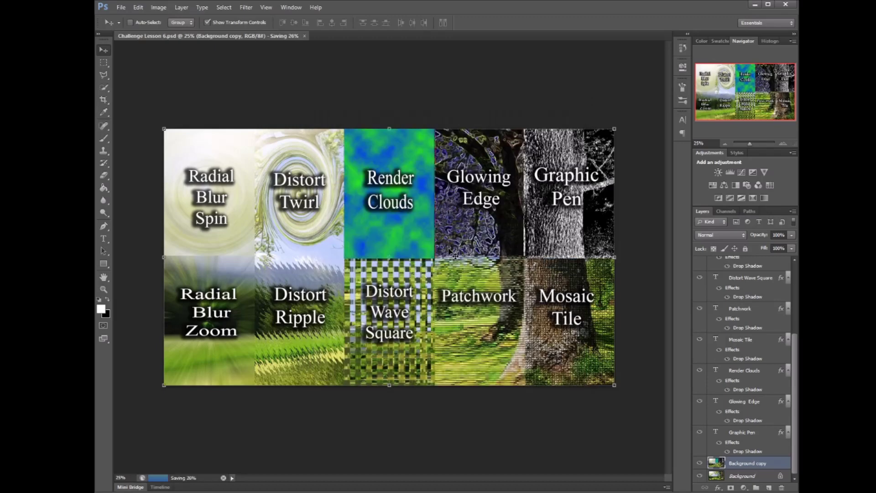
Set up another save of the image in JPEG format, with the file name "Challenge Lesson 6" without its extension.
{"action": "left_click", "coordinate": [120, 7]}
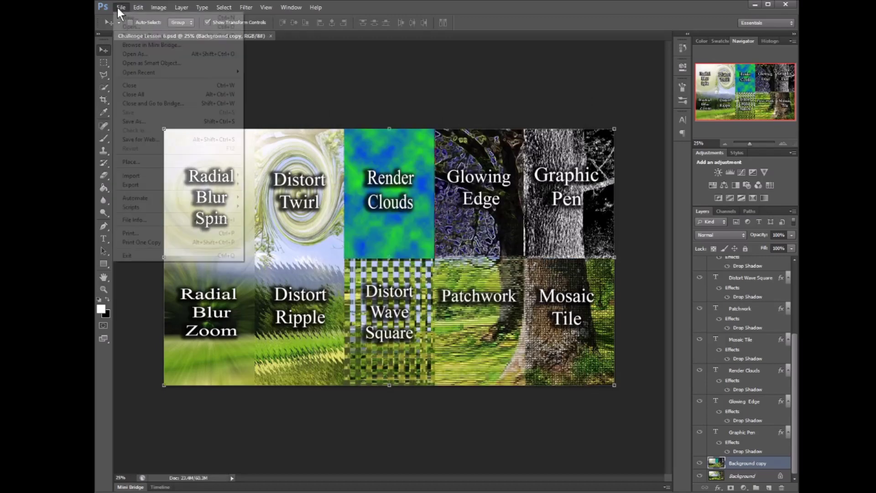
{"action": "mouse_move", "coordinate": [169, 75]}
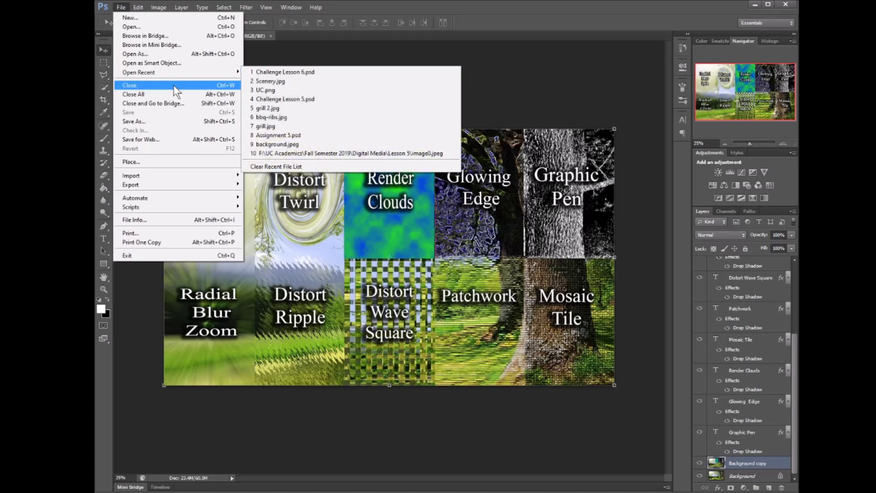
{"action": "left_click", "coordinate": [178, 121]}
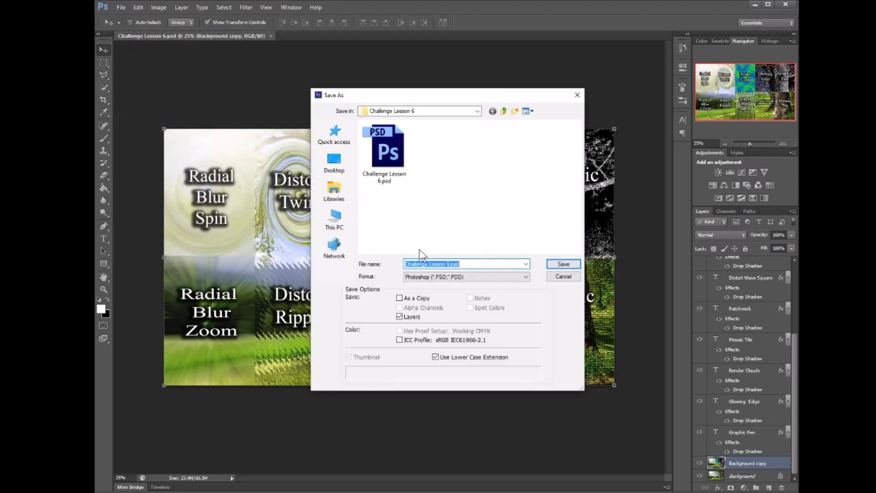
{"action": "left_click", "coordinate": [469, 276]}
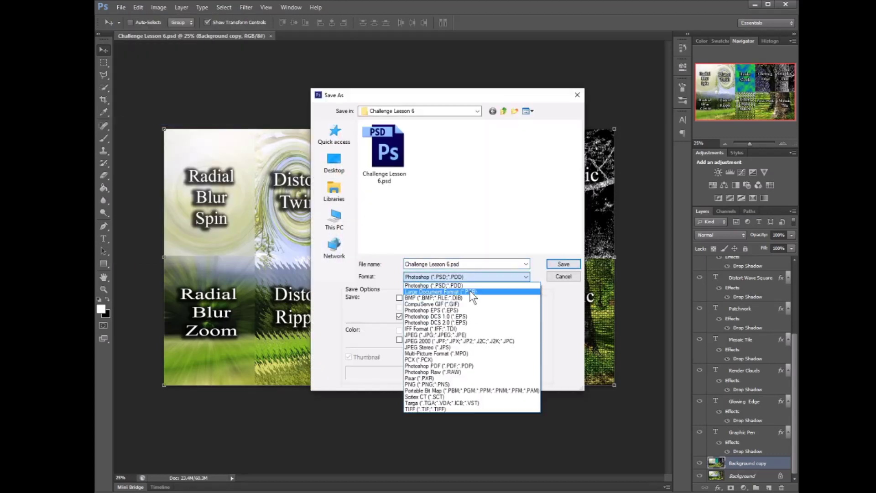
{"action": "left_click", "coordinate": [466, 338]}
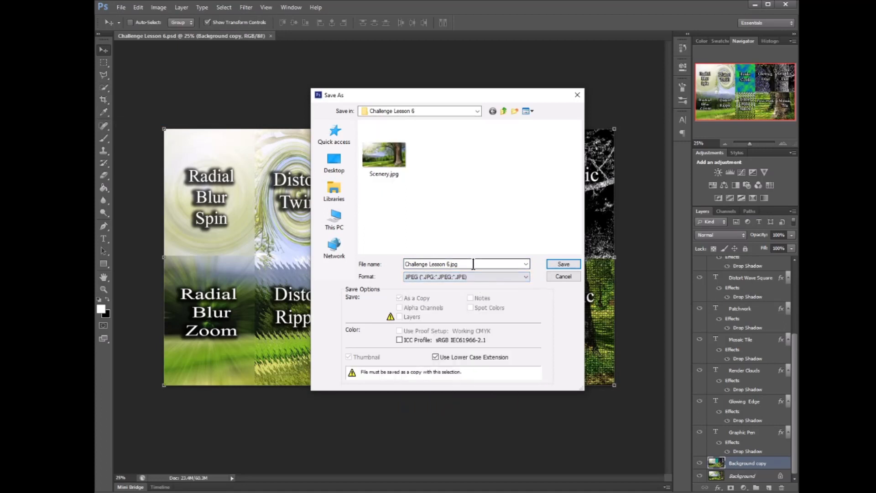
{"action": "left_click", "coordinate": [473, 264]}
{"action": "left_click", "coordinate": [473, 264]}
{"action": "key", "text": "BackSpace"}
{"action": "key", "text": "BackSpace"}
{"action": "key", "text": "BackSpace"}
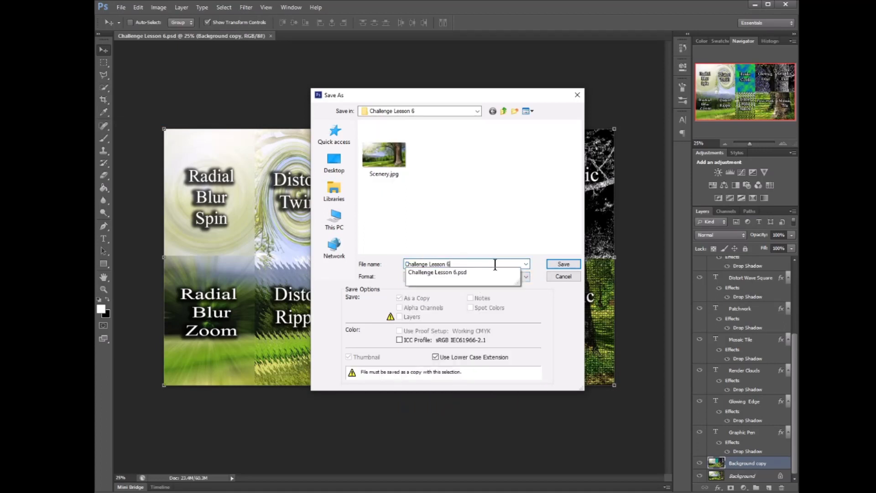
Save the JPEG copy at maximum quality 12, progressive with 3 scans, and close the Challenge Lesson 6.psd document.
{"action": "left_click", "coordinate": [560, 264]}
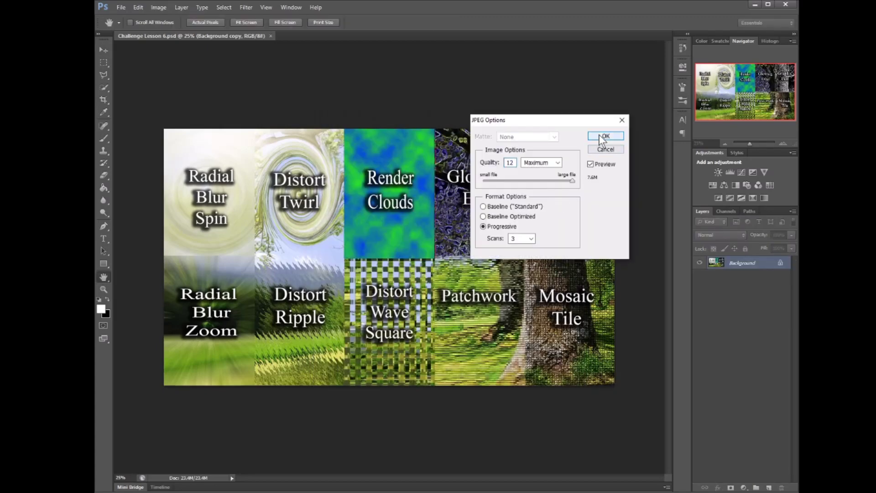
{"action": "left_click", "coordinate": [599, 135]}
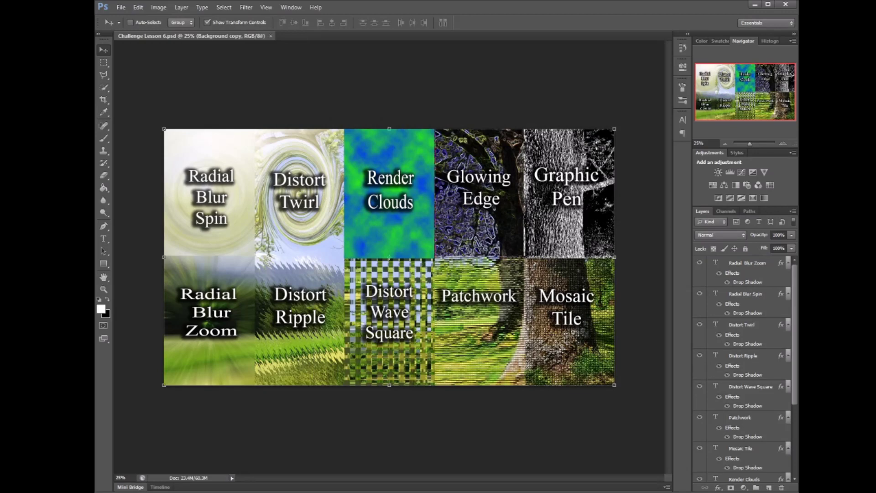
{"action": "left_click", "coordinate": [271, 36]}
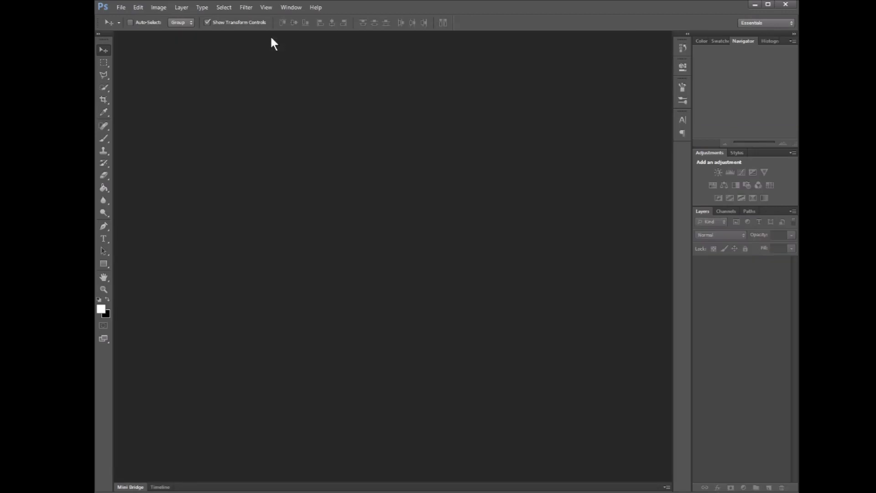